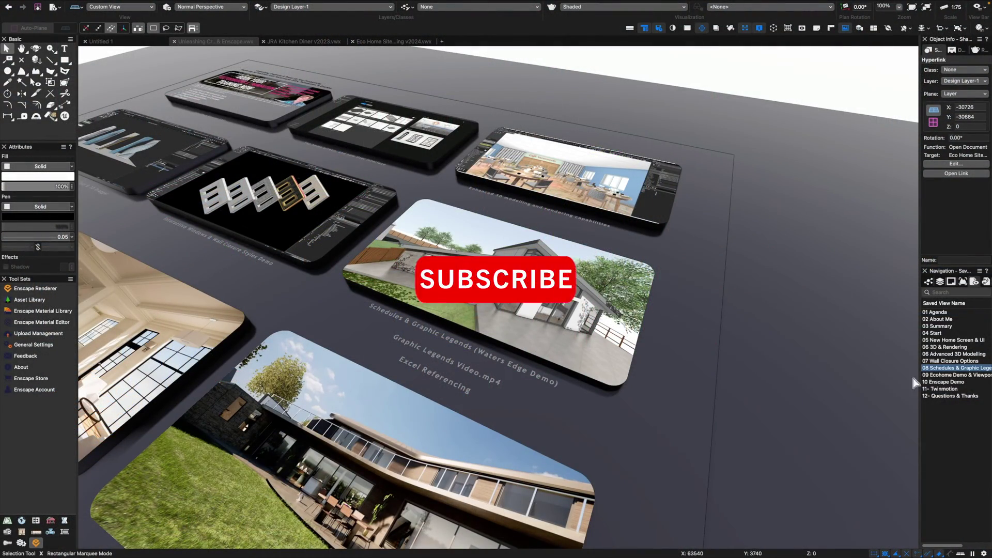
Step: Jump to the '09 Ecohome Demo & Viewport' view and open the Eco Home Site demo file
left_click(944, 375)
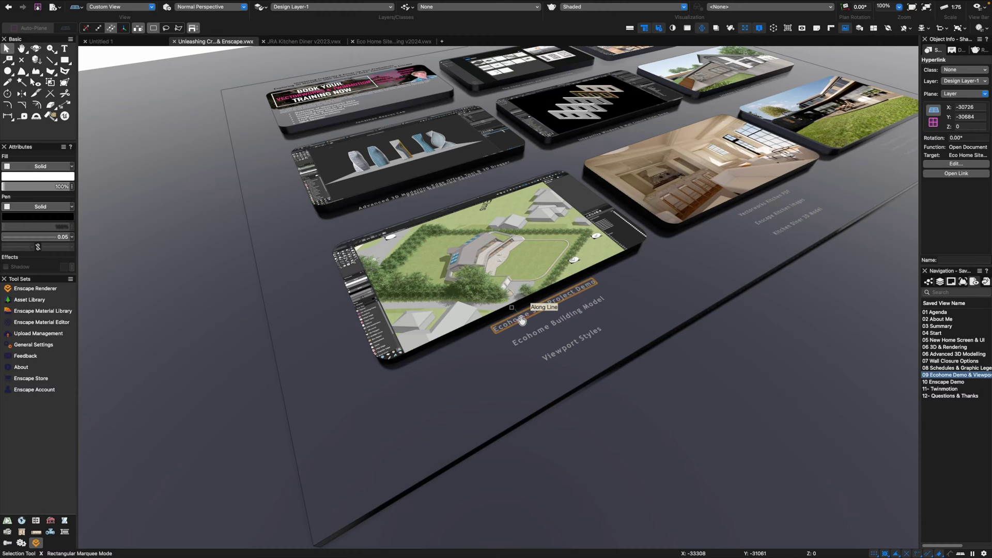
left_click(519, 317)
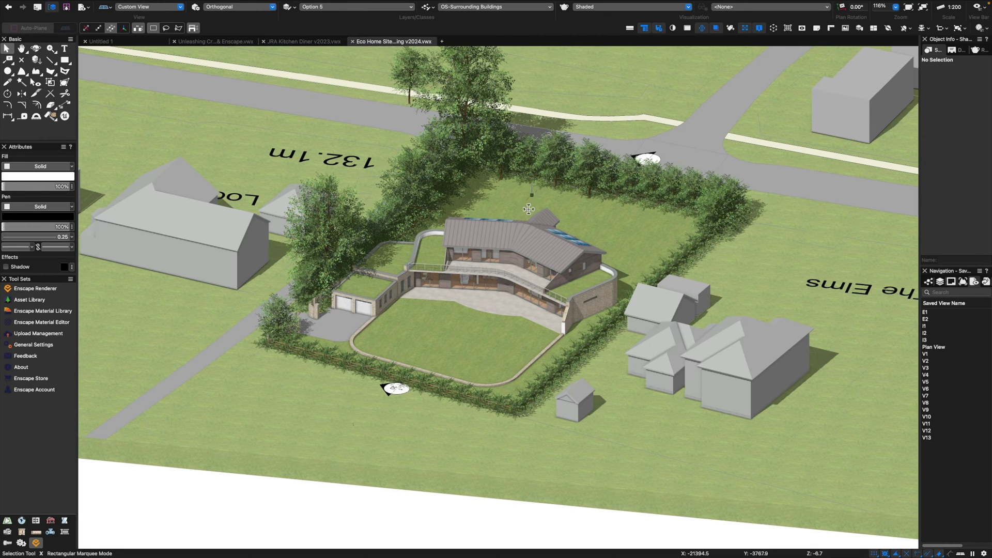
Step: Orbit the site model with Flyover, then open the referenced ECOHOME TRAINING v2024.vwx file
key("shift+c")
left_click_drag(518, 316, 517, 329)
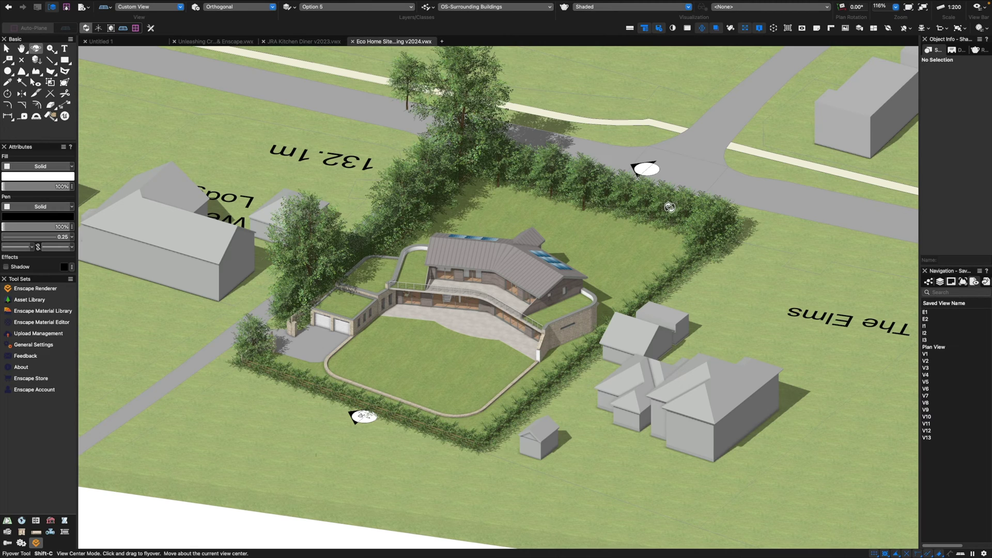
left_click(196, 4)
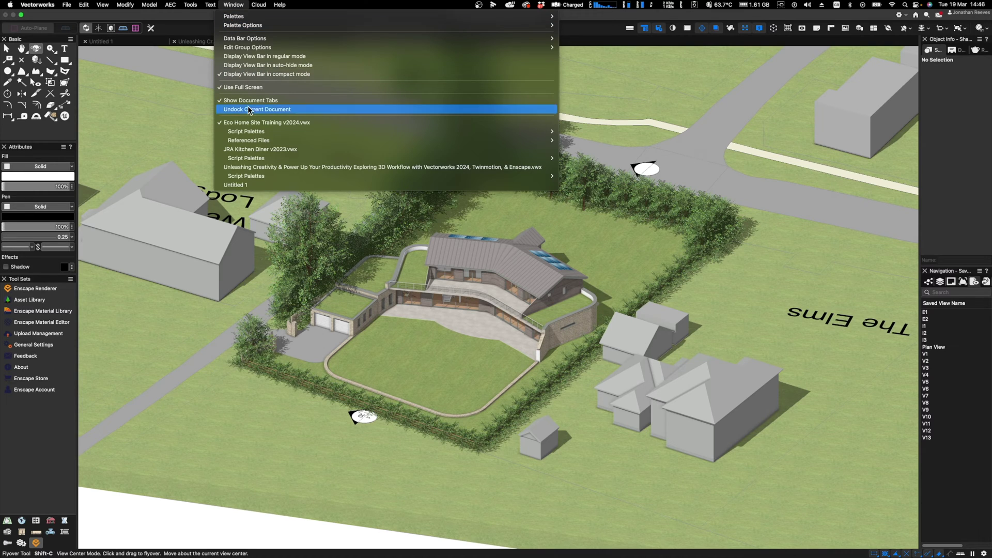
mouse_move(253, 142)
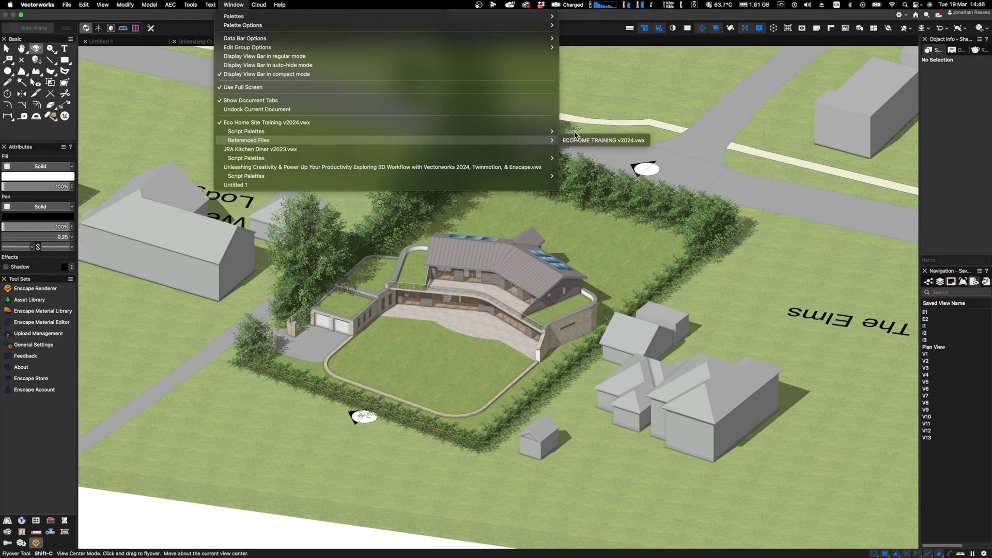
left_click(587, 139)
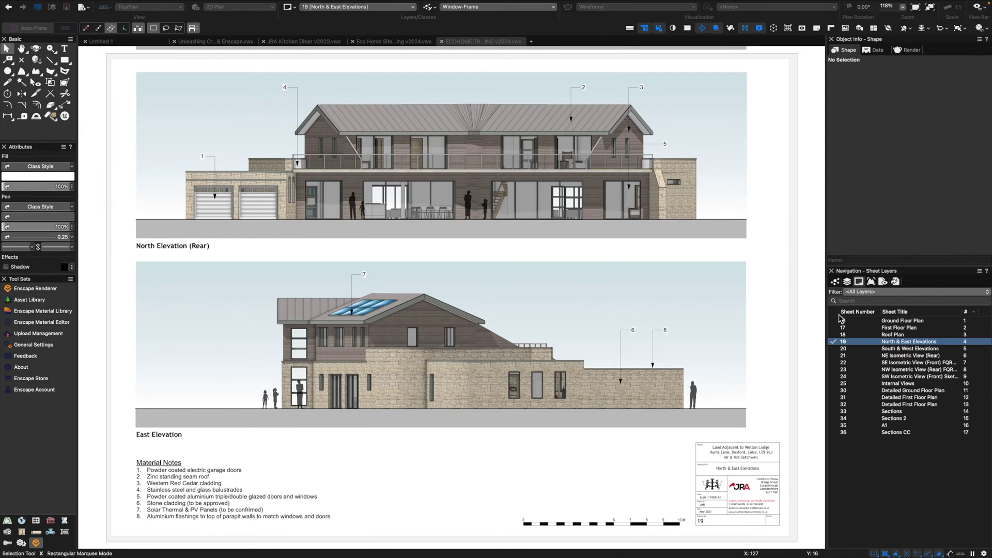
Step: View sheets 20–22 (South & West Elevations, NE and SE Isometric), then return to Eco Home Site
left_click(886, 350)
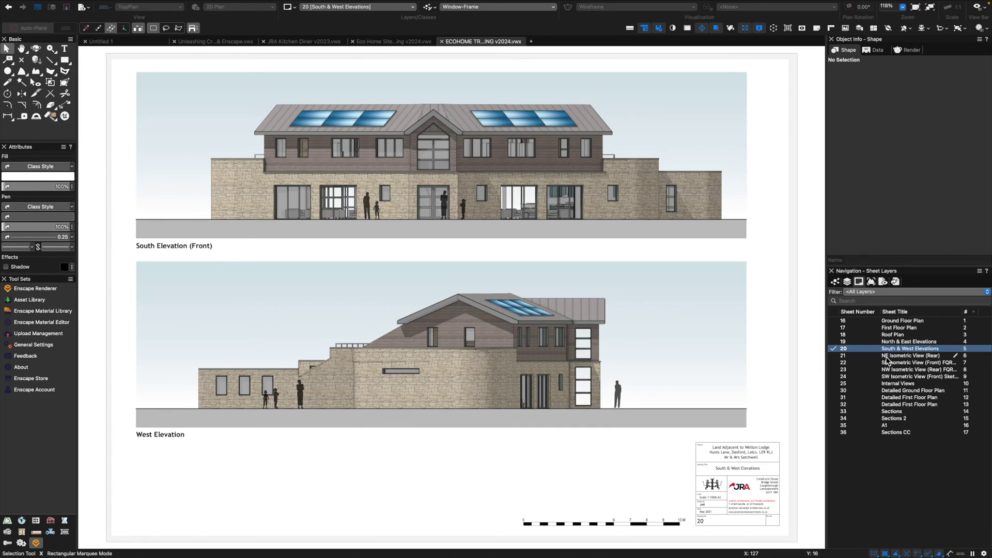
left_click(887, 357)
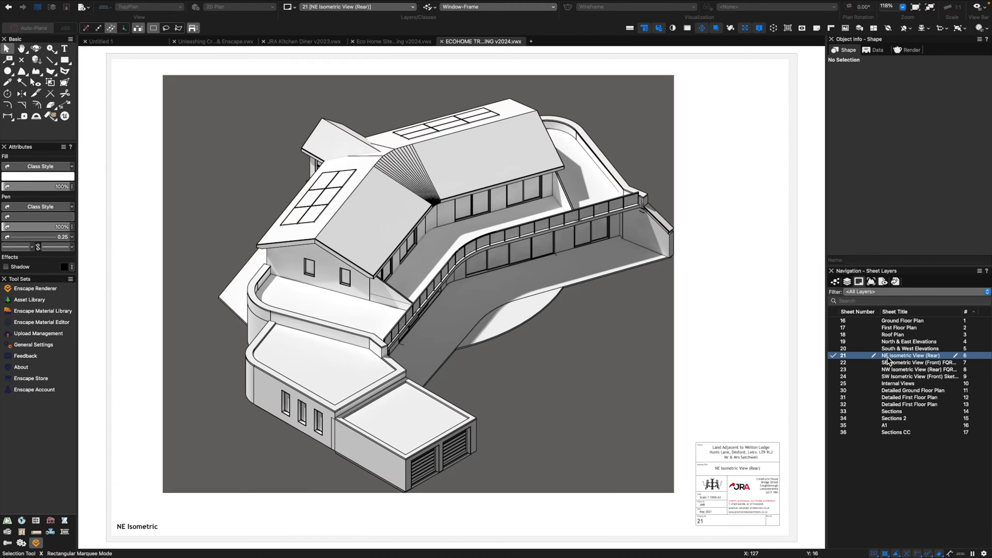
left_click(894, 363)
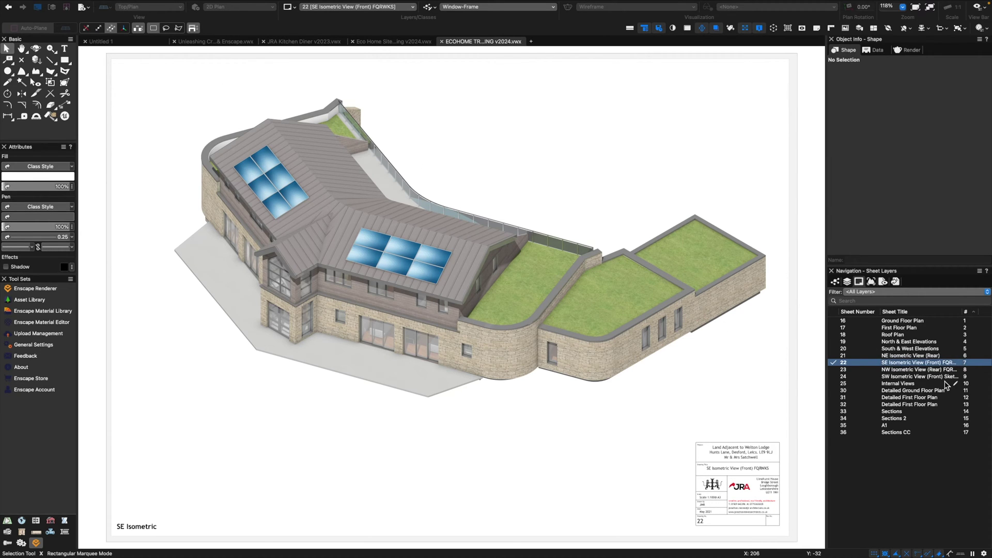
left_click(392, 43)
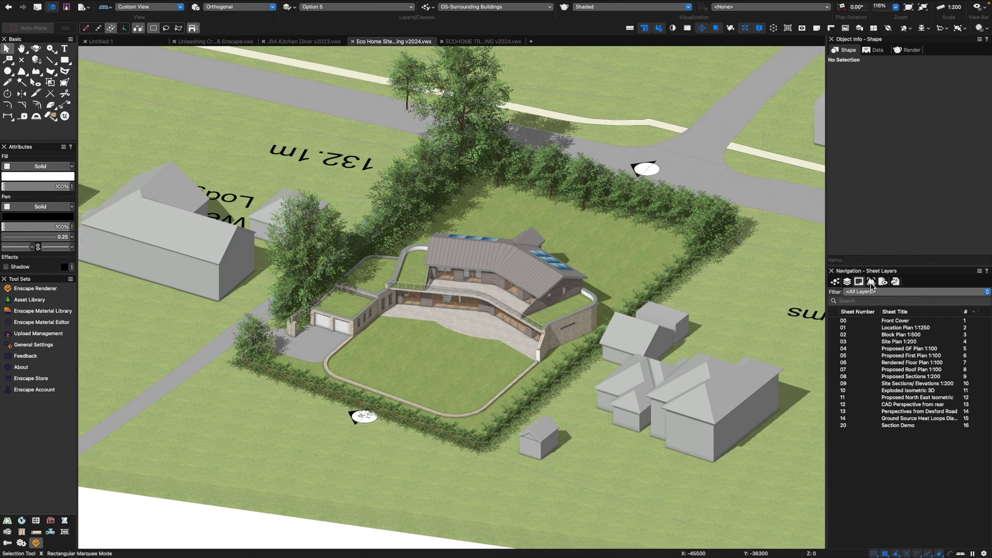
Step: Review the Proposed Sections 1:200 and Site Sections/Elevations sheets, then open Exploded Isometric 3D
left_click(872, 283)
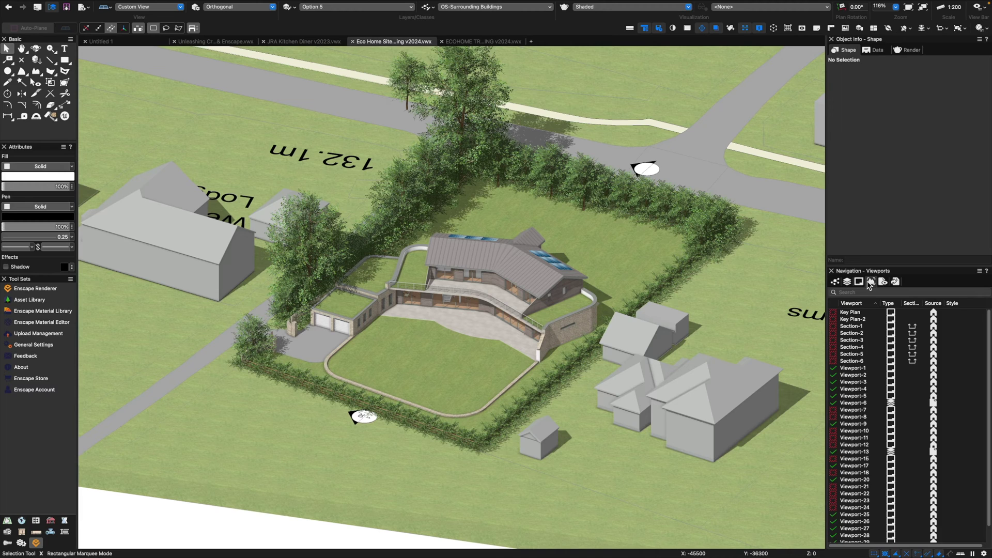
left_click(860, 282)
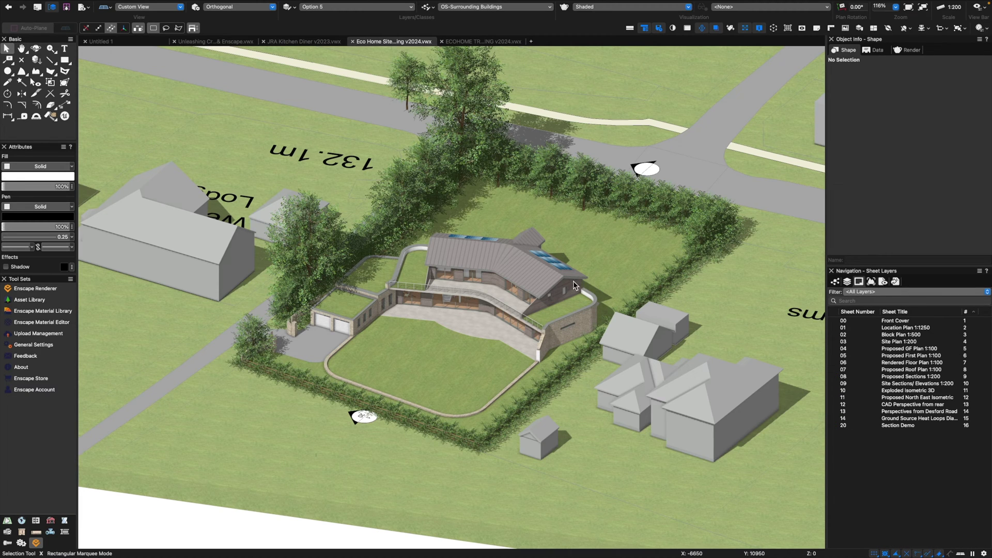
left_click(532, 292)
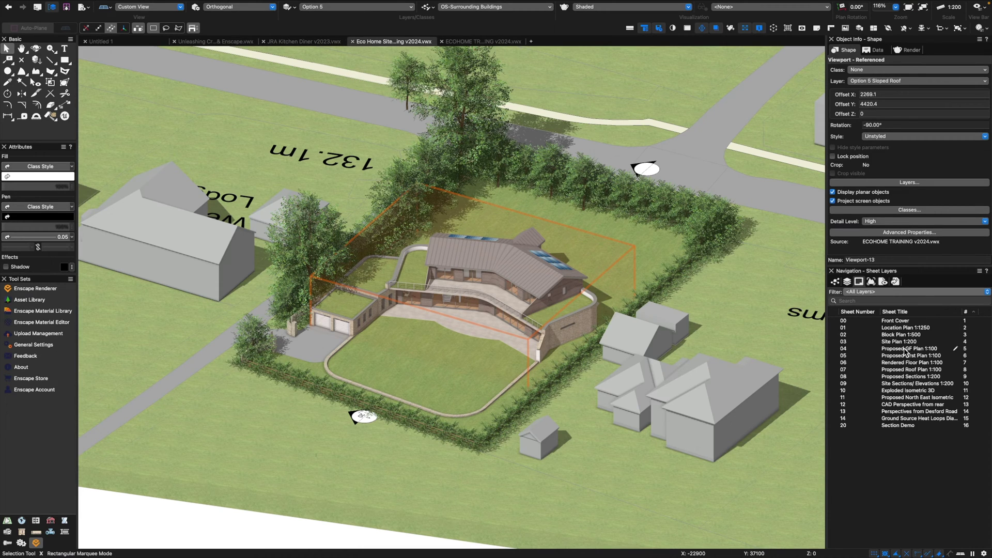
left_click(898, 378)
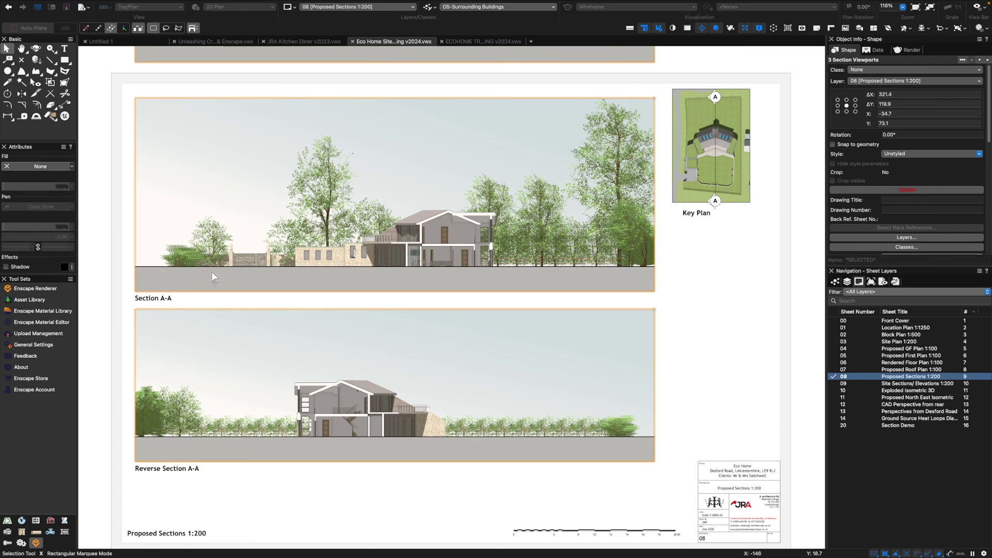
left_click(696, 309)
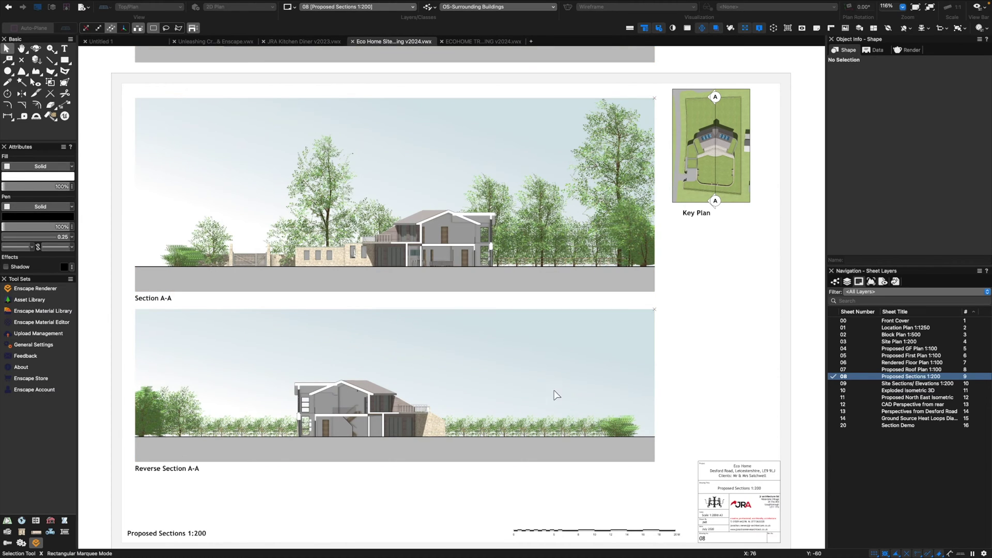
left_click(900, 387)
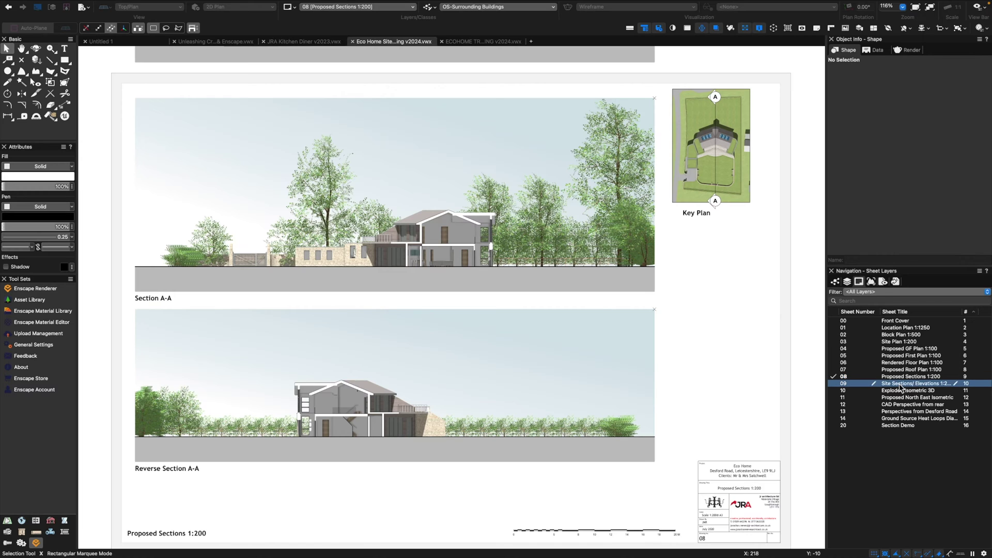
double_click(900, 387)
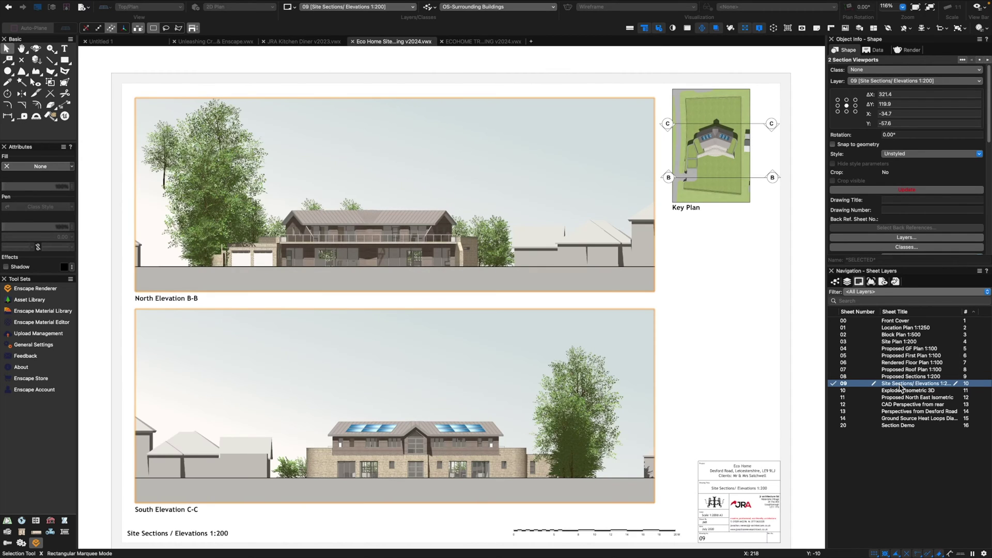
double_click(899, 392)
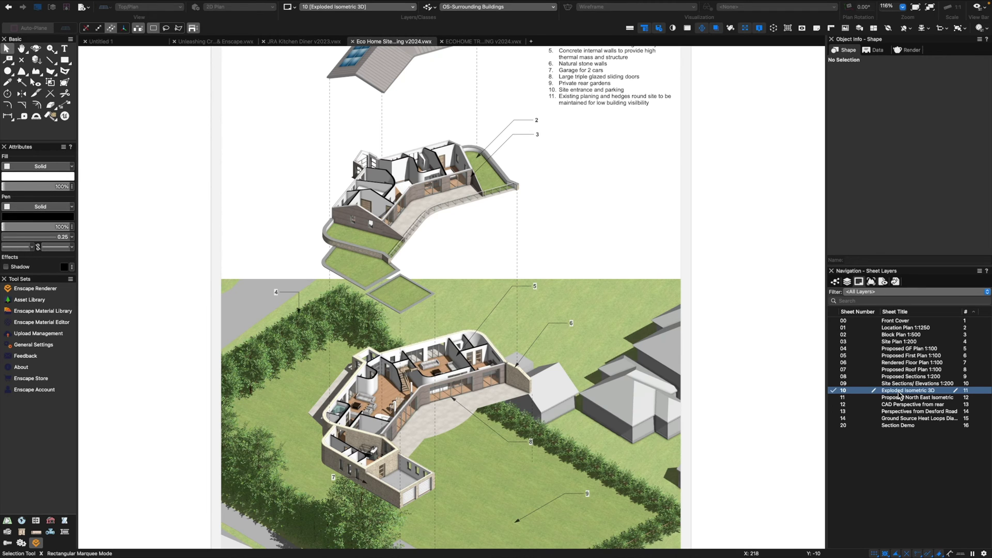
Step: Zoom into the exploded ground floor interior, then fit the whole sheet back in view
key("c")
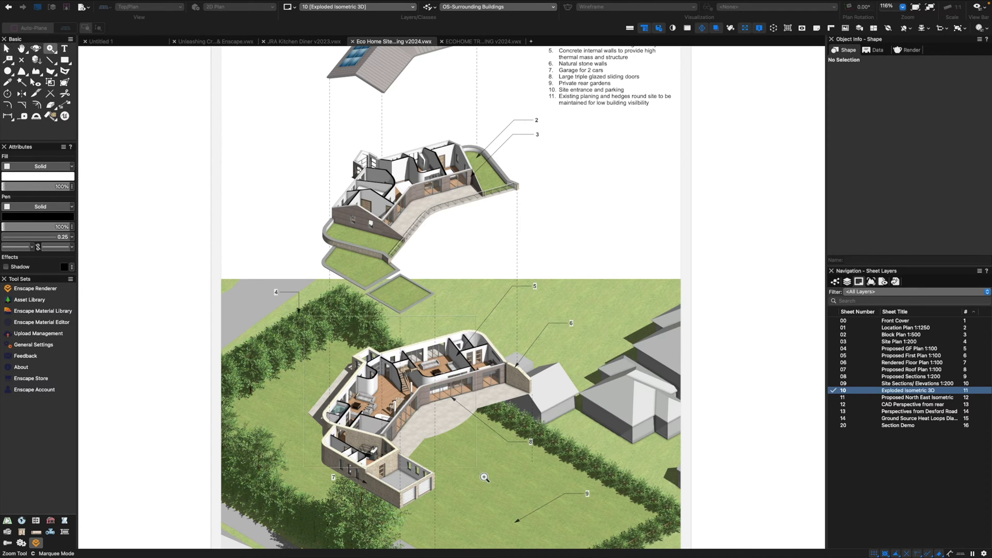
left_click_drag(318, 329, 536, 510)
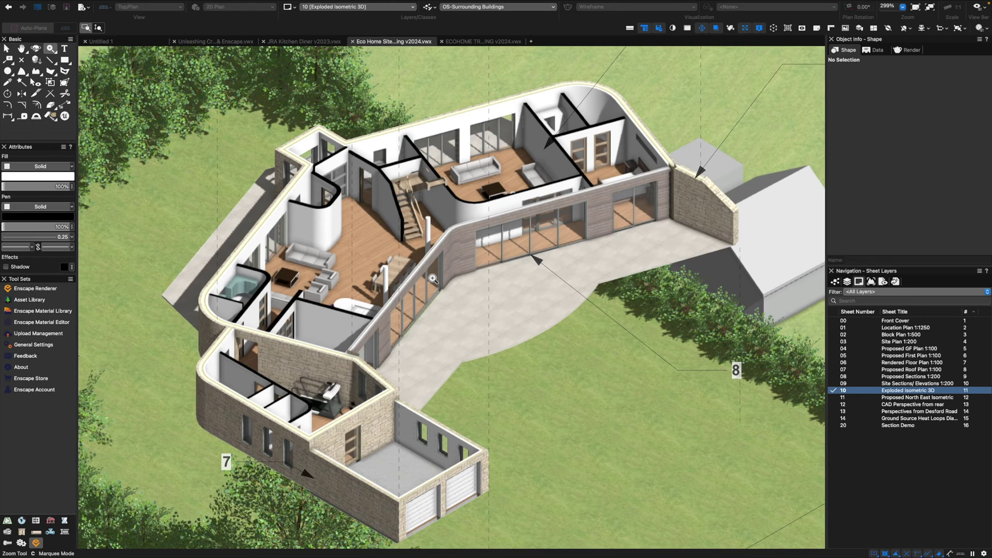
key("u")
left_click_drag(439, 281, 445, 274)
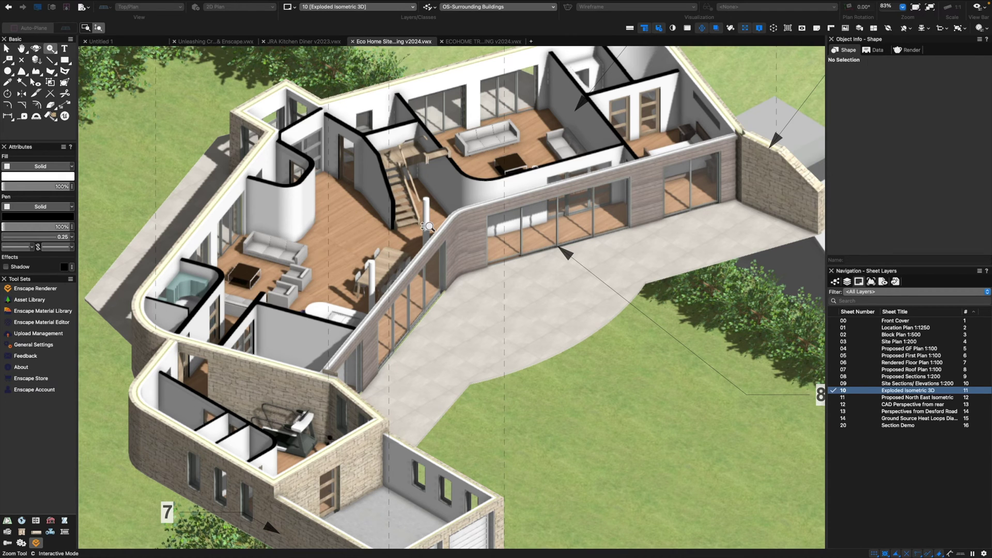
key("ctrl+6")
key("x")
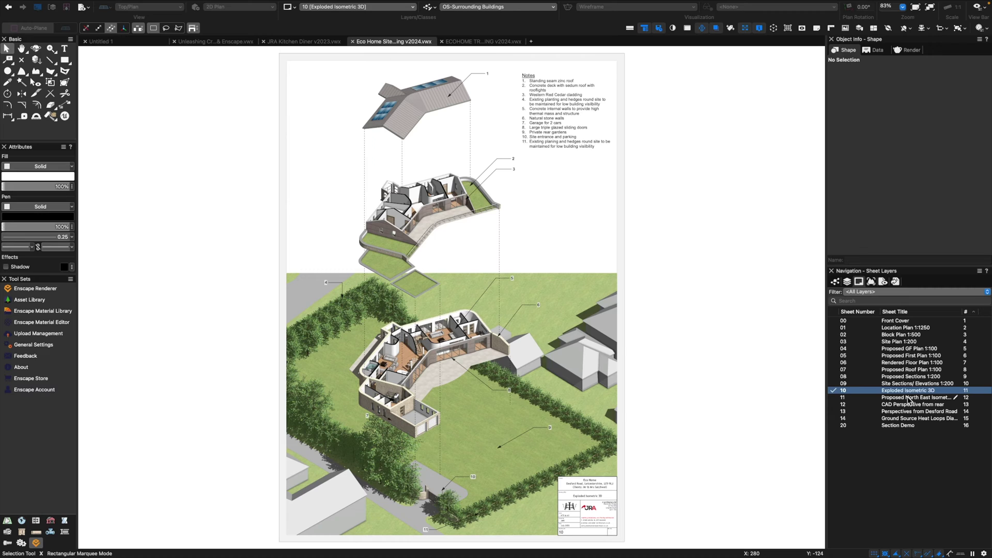
Step: Make New Flat Site the active design layer and choose Export Cinema 4D (3D only)
left_click(847, 282)
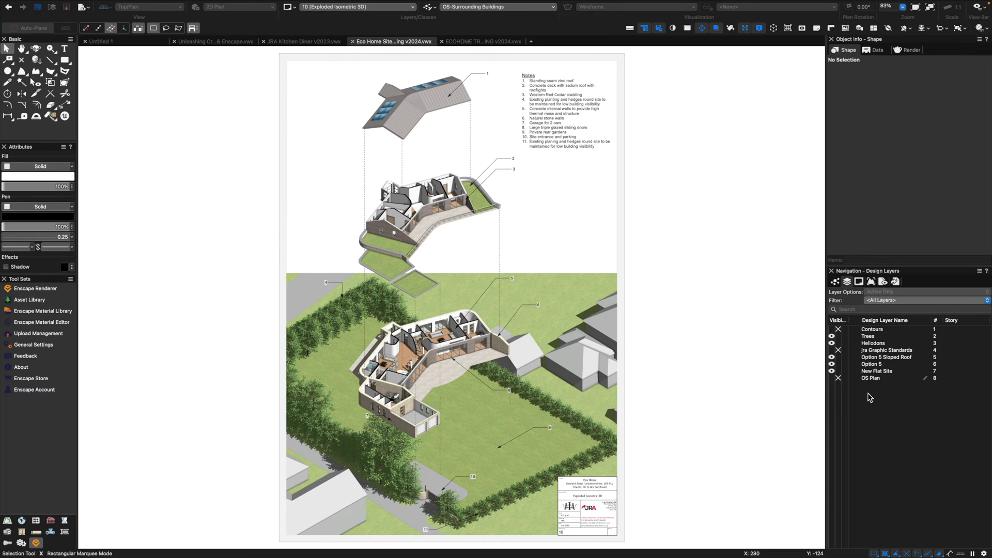
left_click(859, 372)
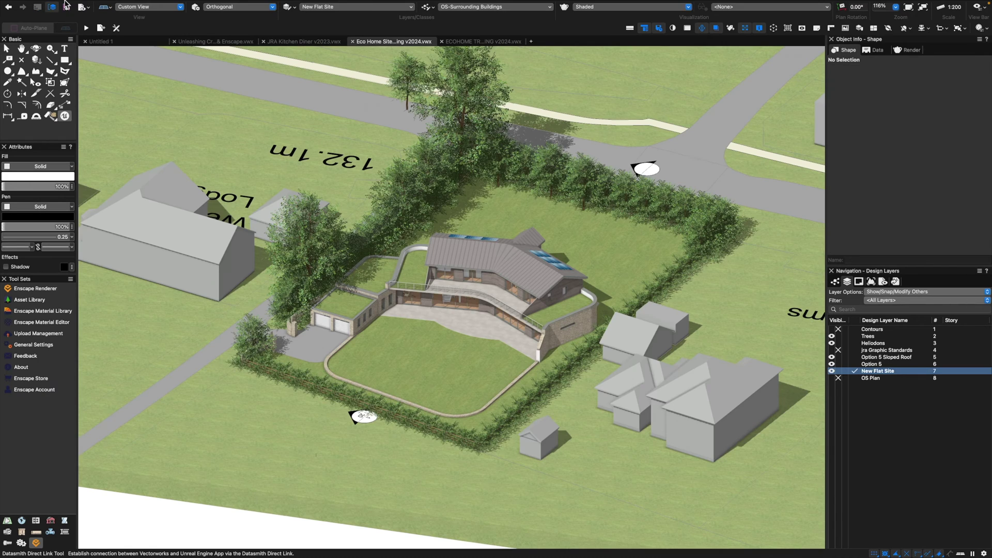
left_click(53, 5)
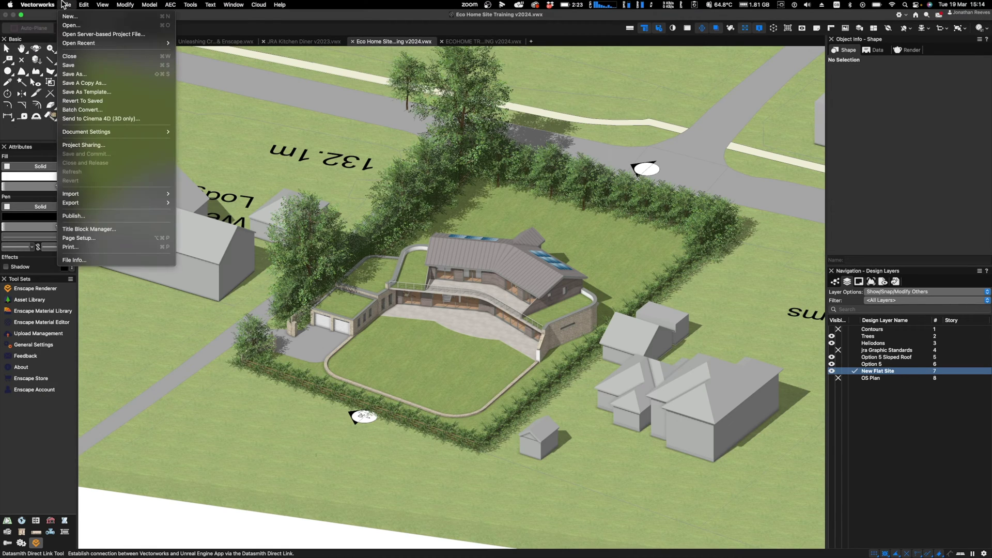
mouse_move(92, 203)
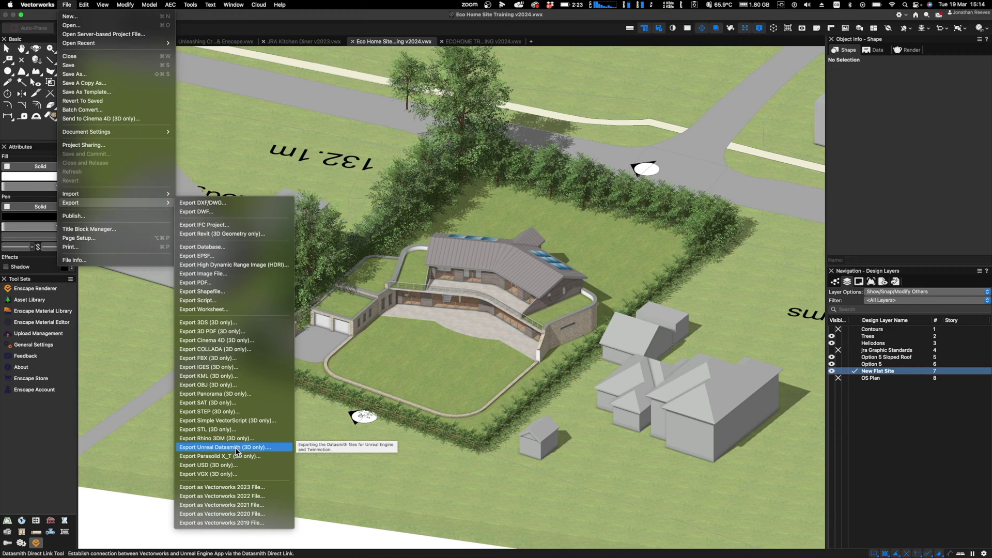
left_click(216, 341)
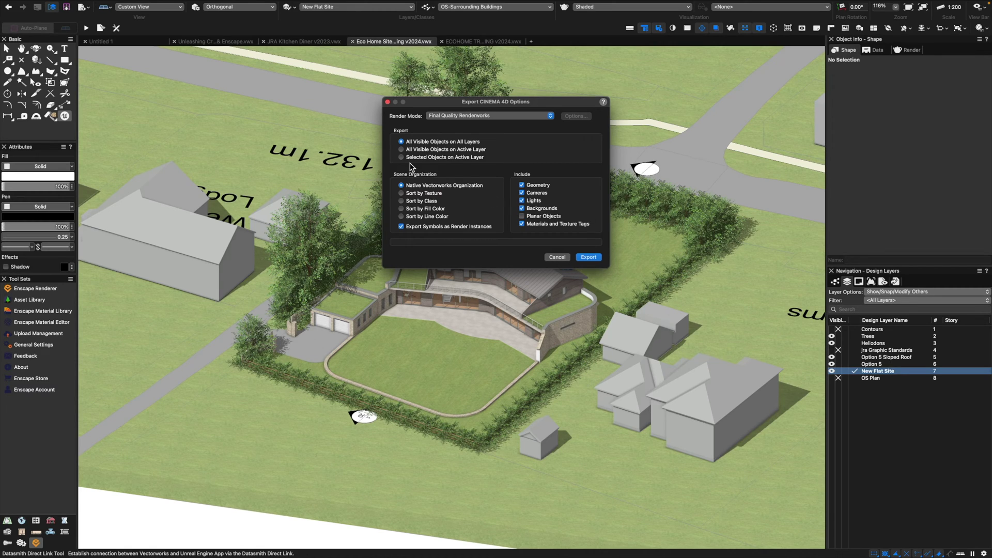
Step: Save Eco Home Site Training v2024.c4d into a new Twinmotion folder under 00 Vectorworks Project Files
left_click(590, 257)
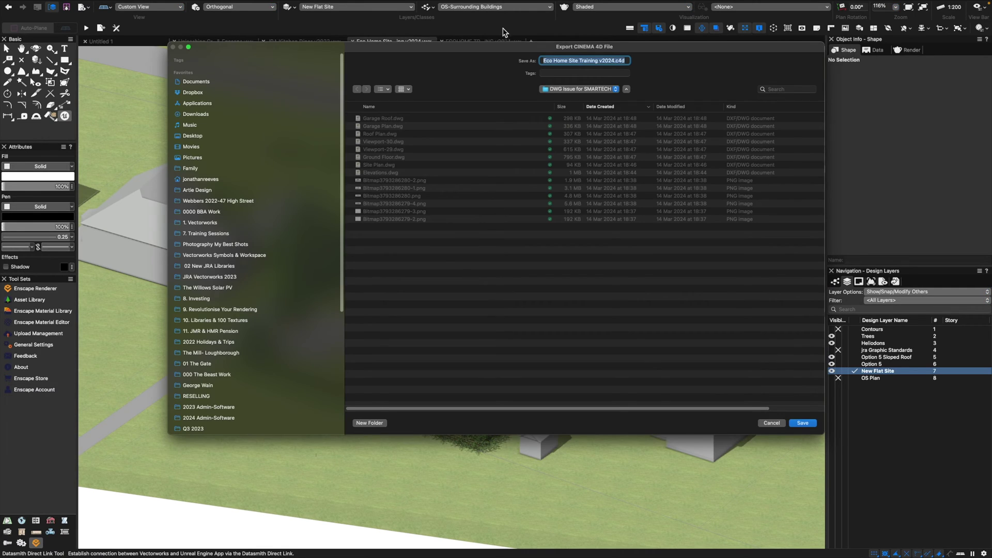
left_click(568, 89)
left_click(576, 231)
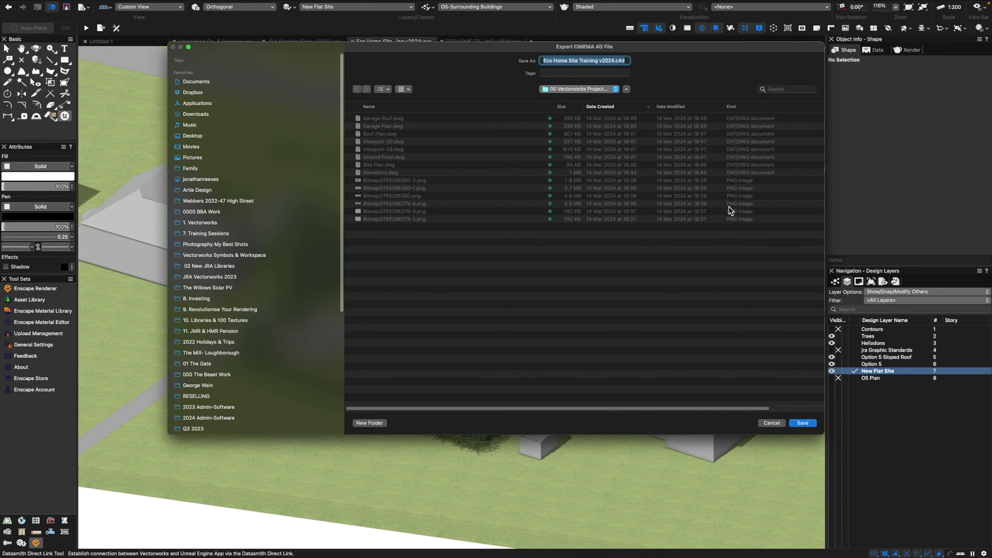
left_click(370, 423)
type("Twinmotion")
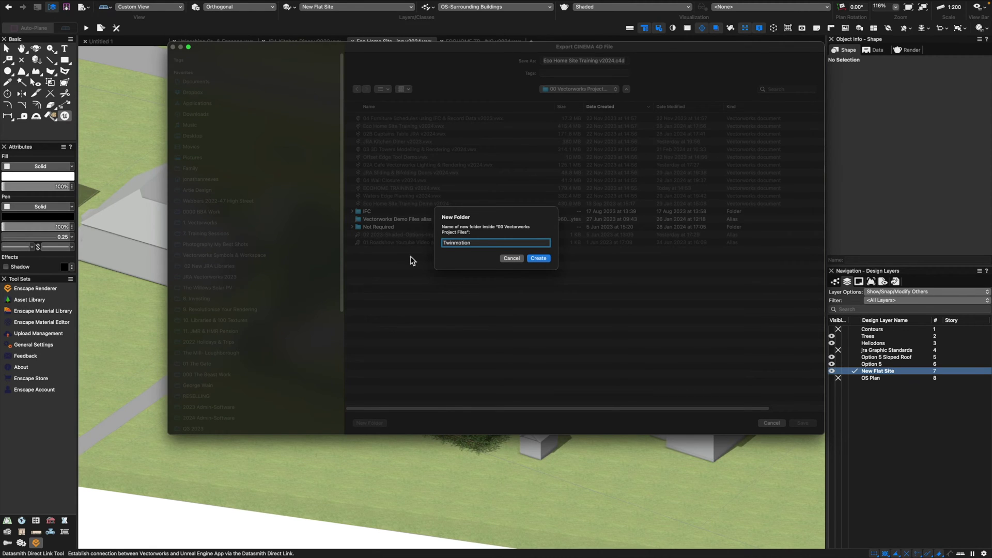
key("Return")
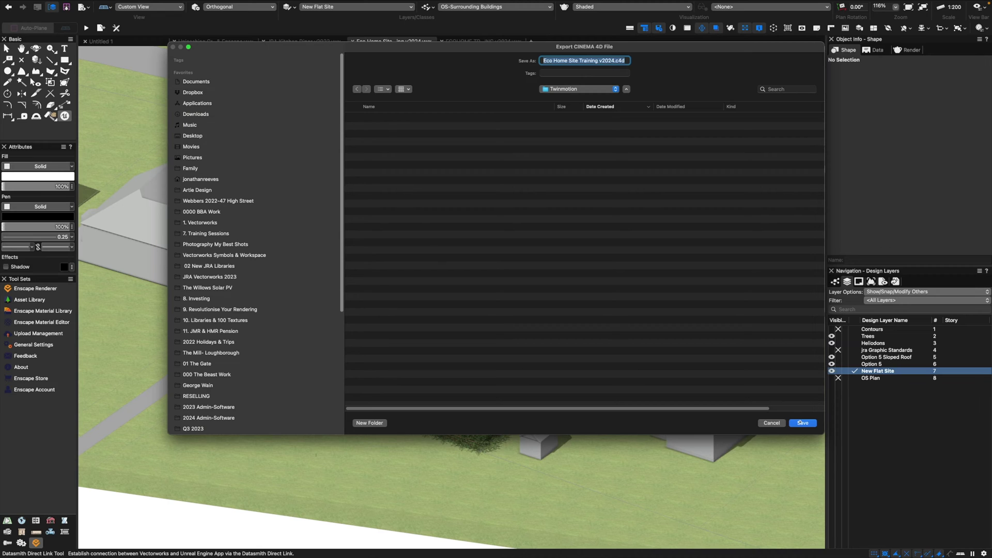
left_click(799, 423)
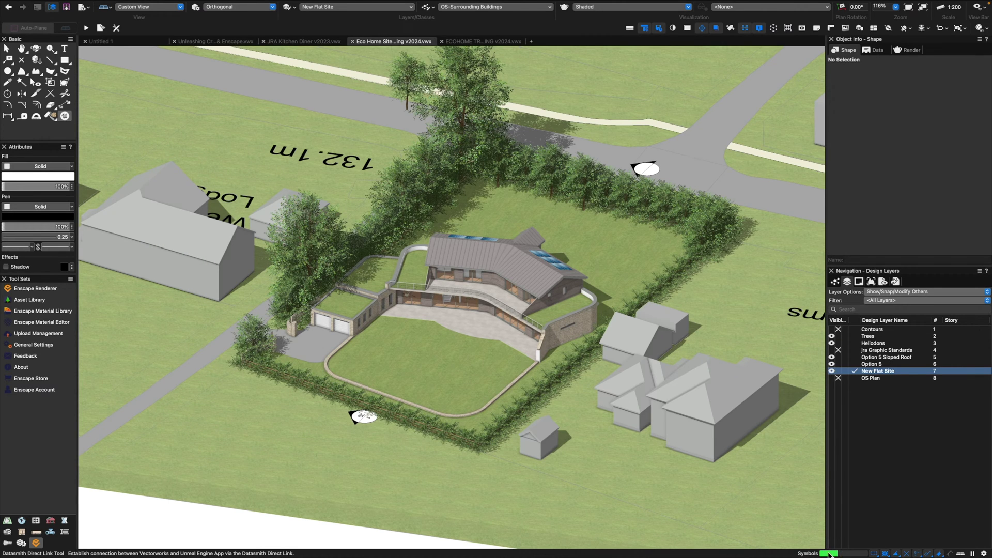
mouse_move(866, 556)
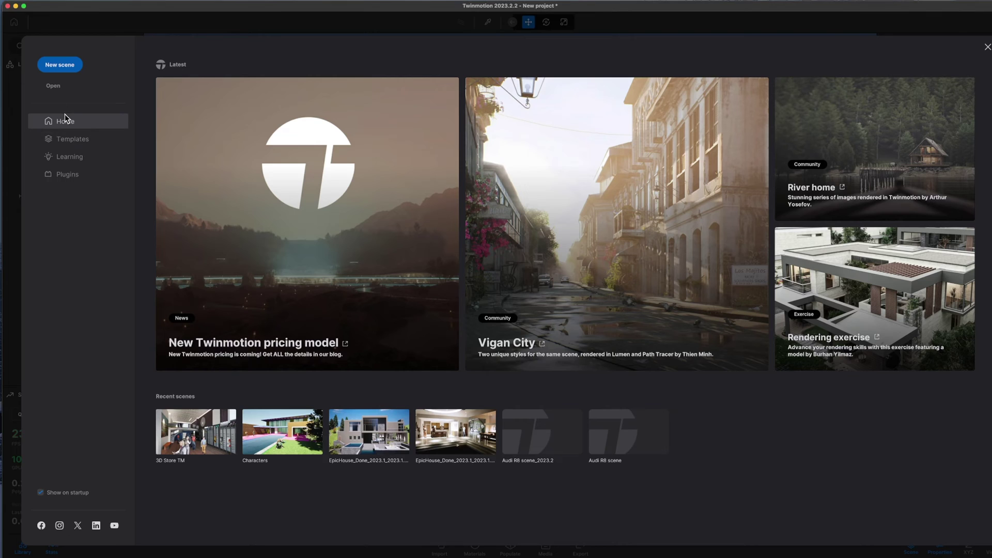
Step: Load the Day & Night Skies template, discarding the current project without saving
left_click(67, 141)
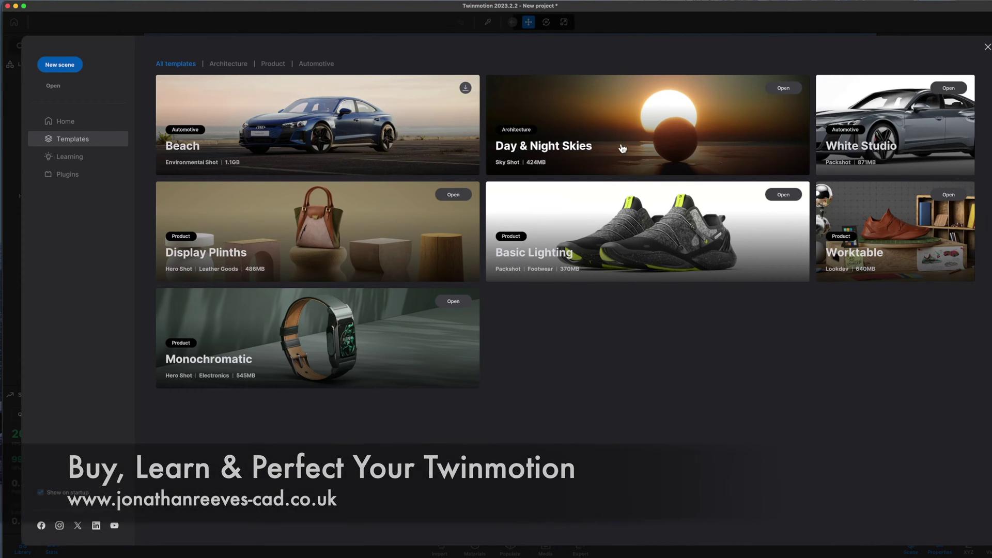
left_click(645, 158)
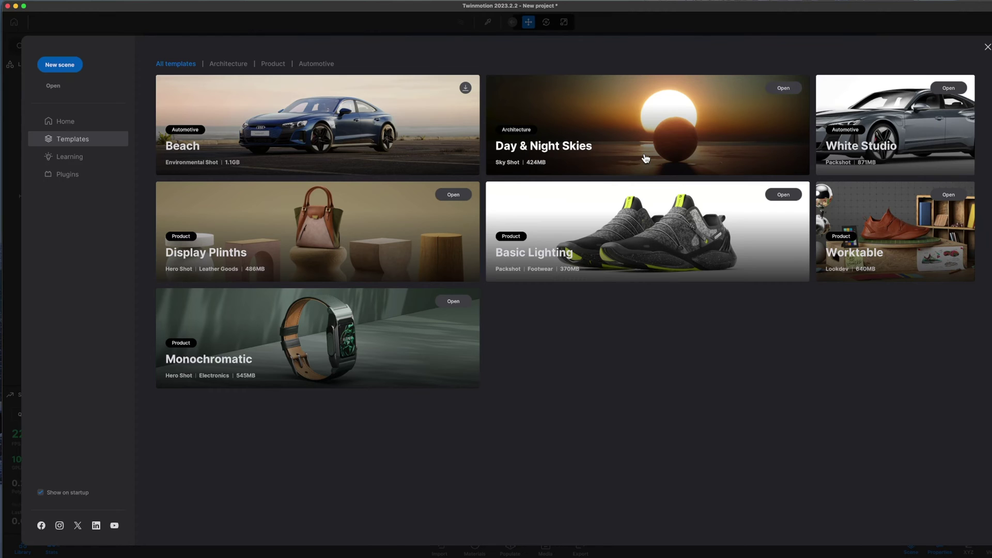
left_click(525, 310)
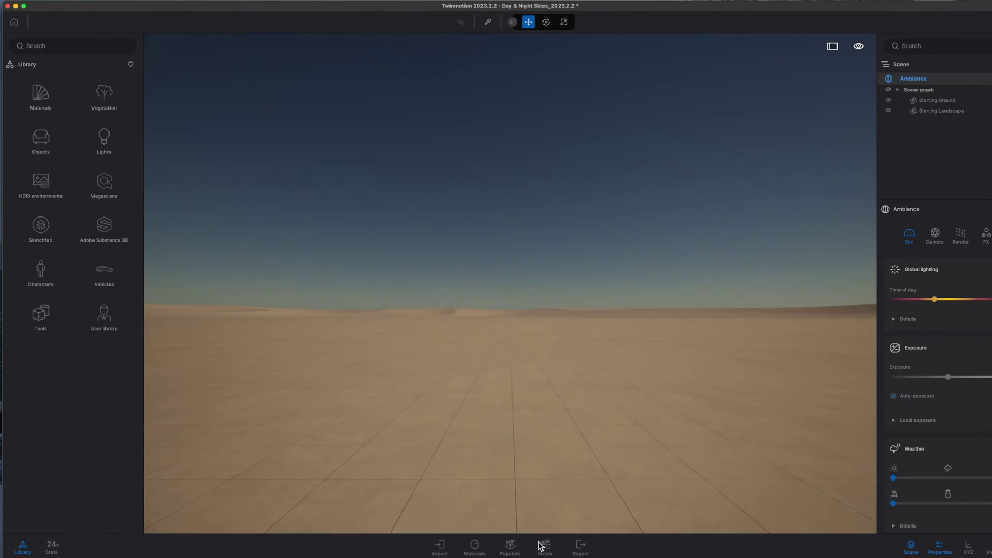
Step: Preview skies 2_Day through 5_Day, settle on cloudy 6_Day, then start a new file import
left_click(545, 550)
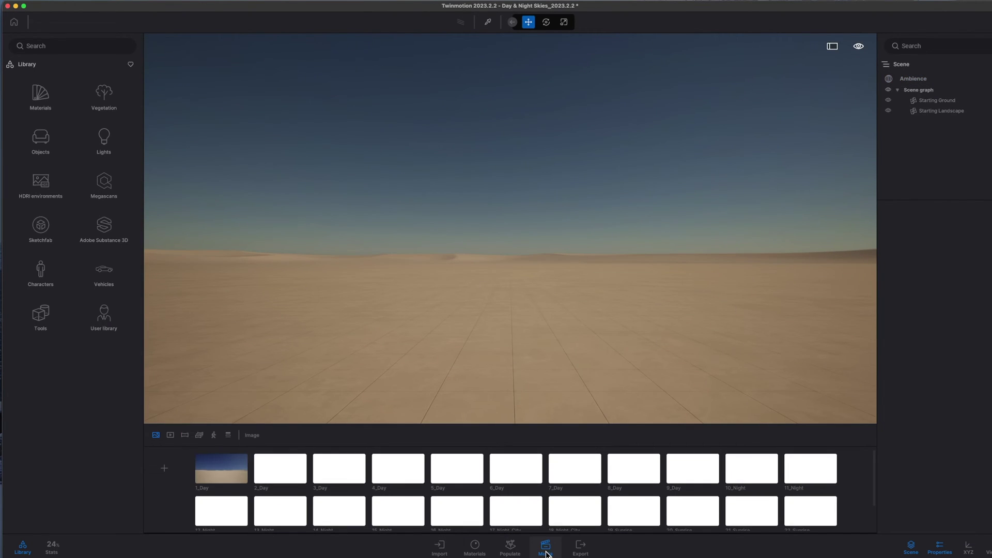
left_click(290, 465)
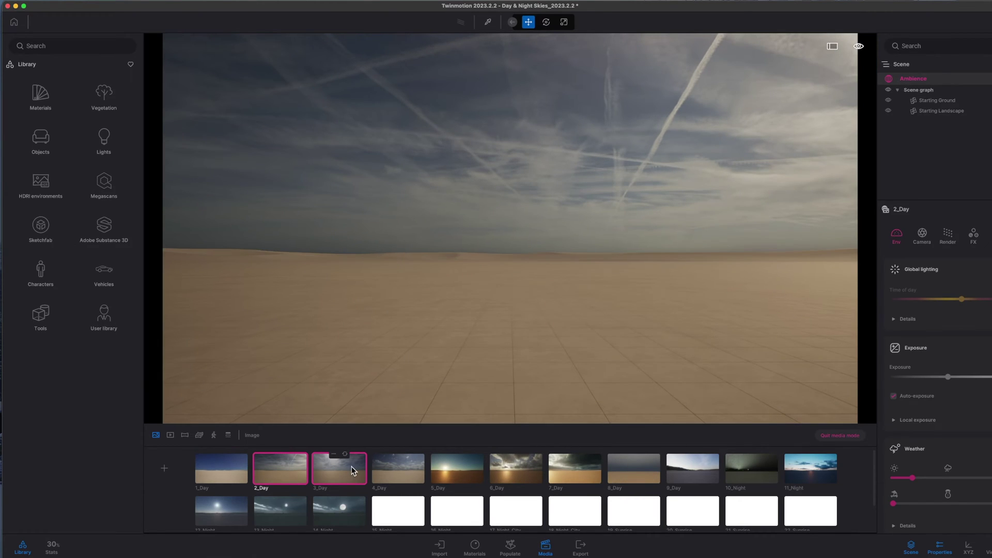
left_click(352, 470)
left_click(386, 469)
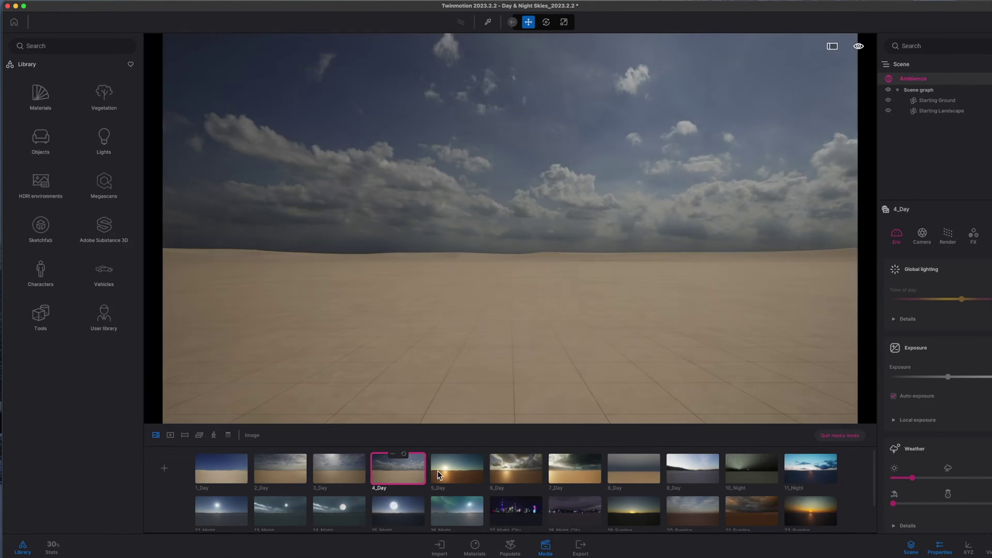
left_click(451, 470)
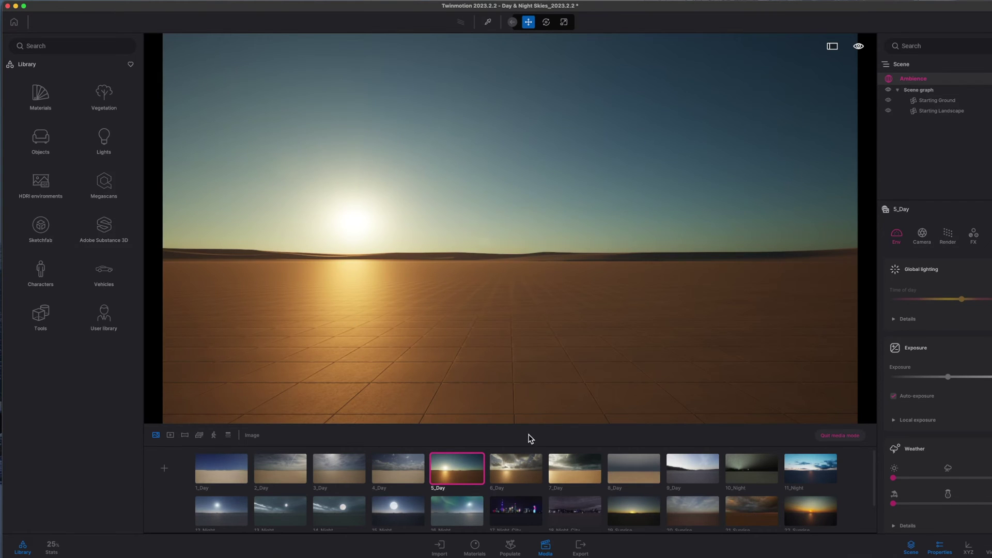
left_click(499, 481)
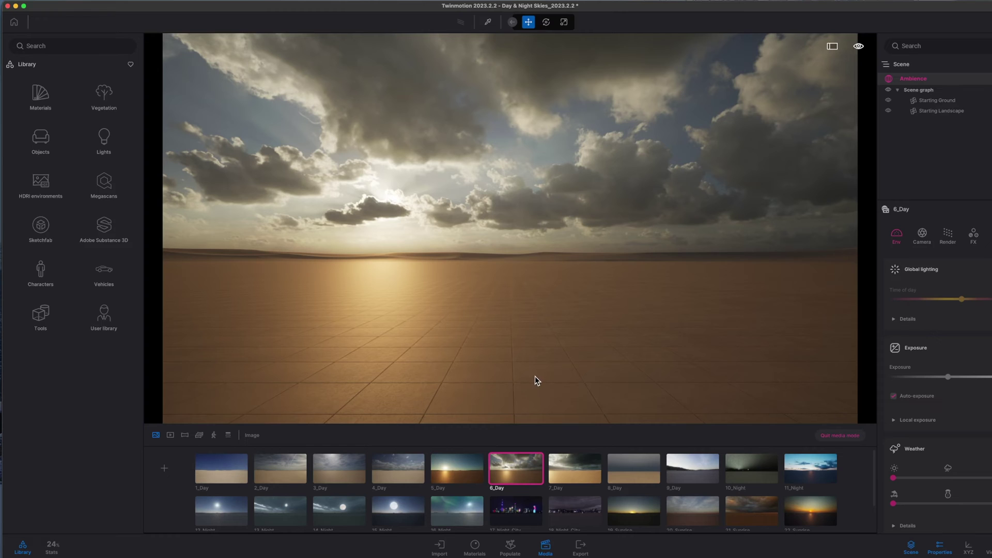
left_click(437, 552)
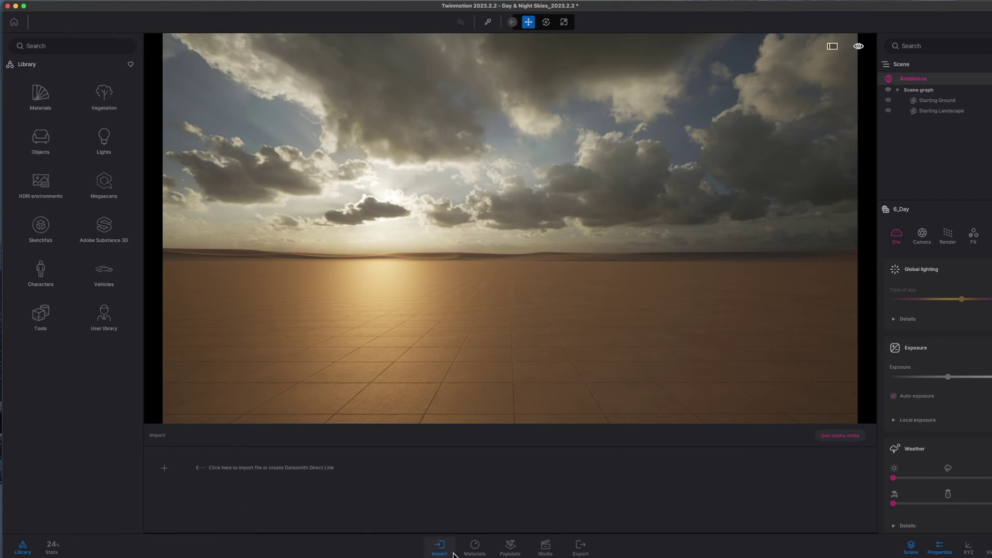
left_click(166, 470)
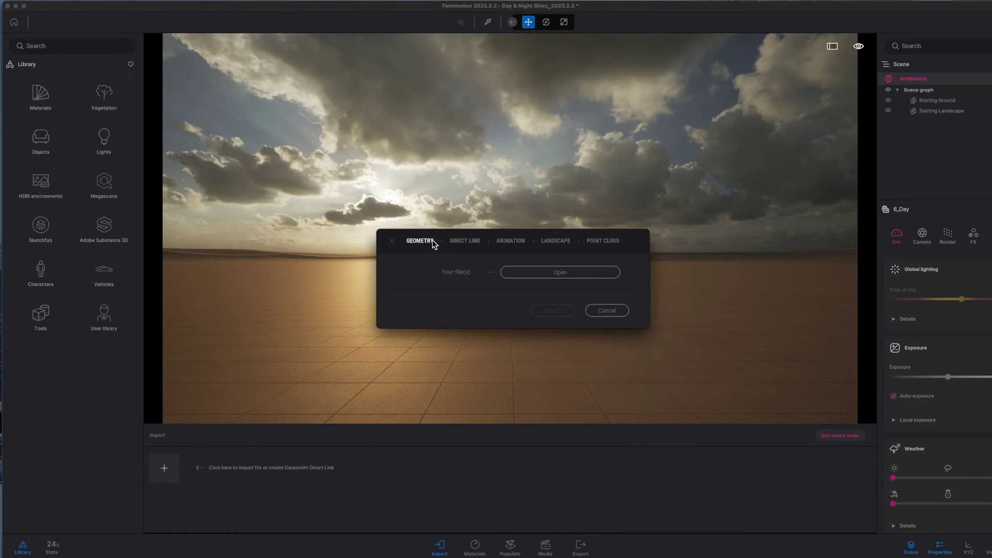
Step: Choose Eco Home Site Training v2024.c4d from the Twinmotion folder as the geometry import file
left_click(459, 244)
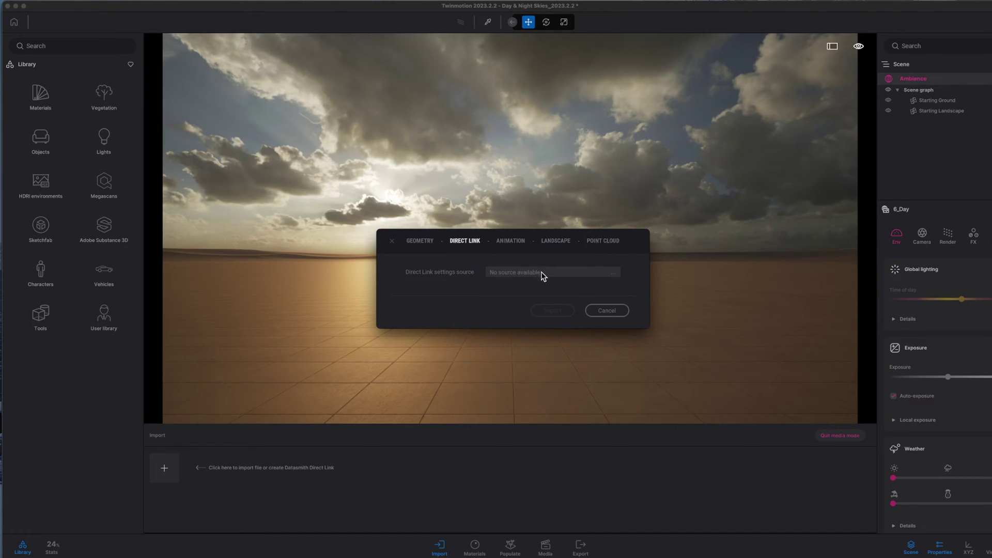
left_click(417, 240)
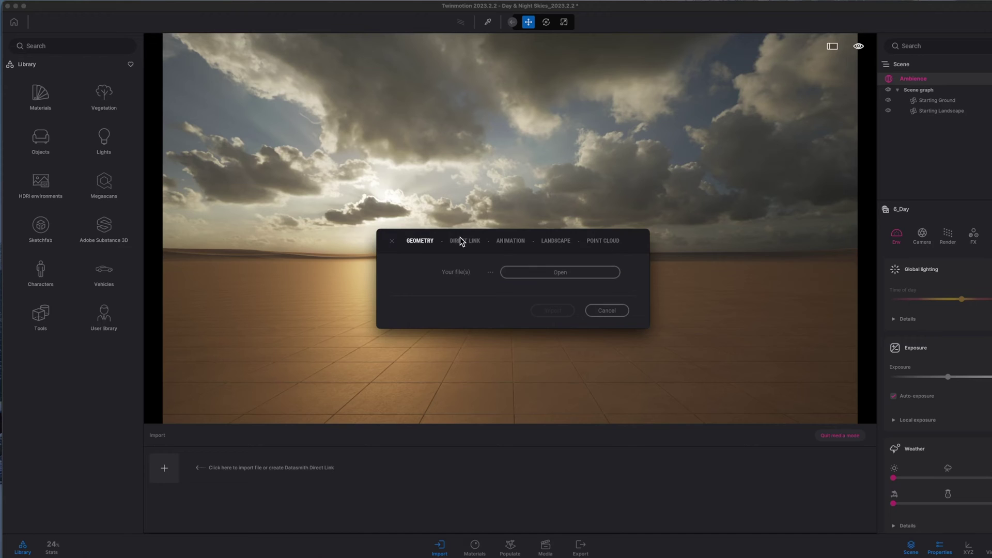
left_click(542, 273)
left_click(582, 53)
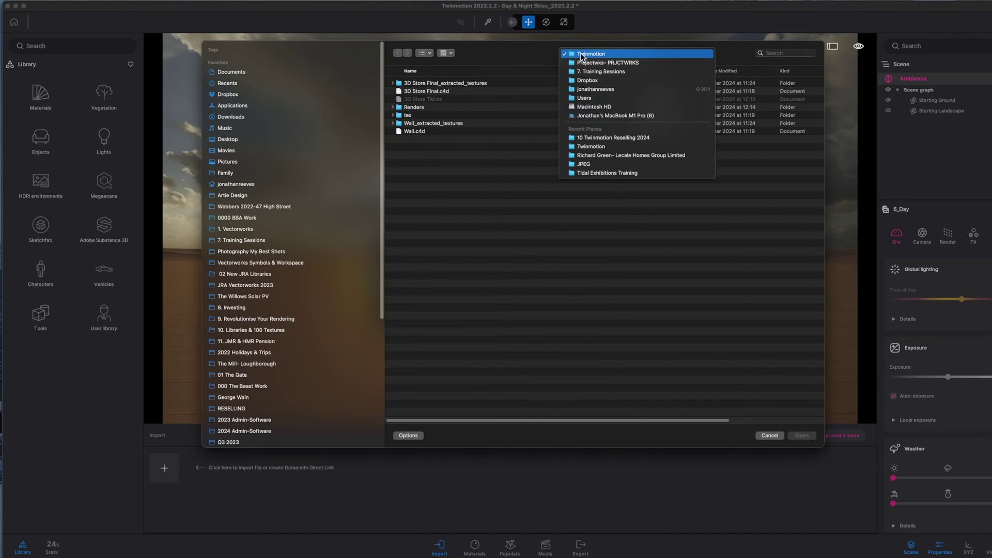
left_click(589, 147)
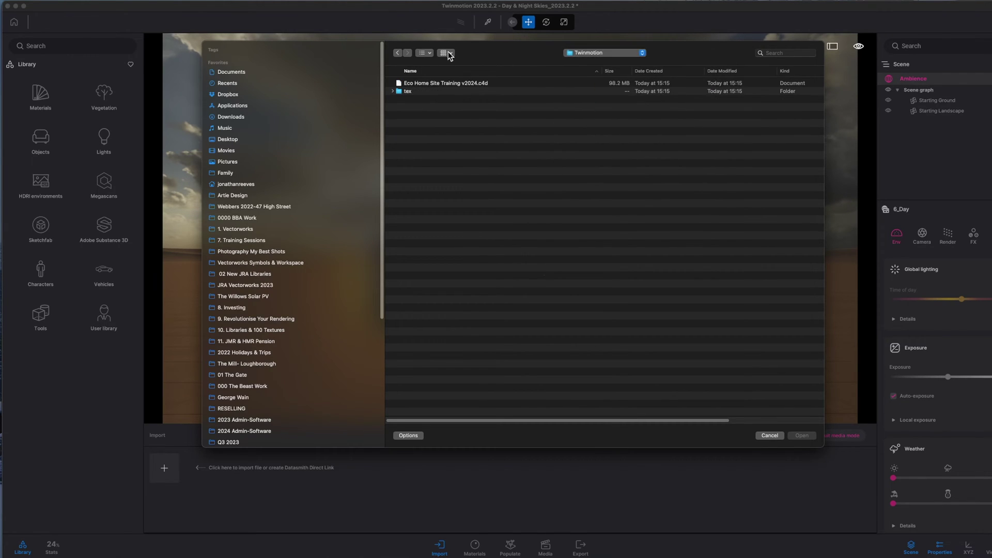
left_click(434, 83)
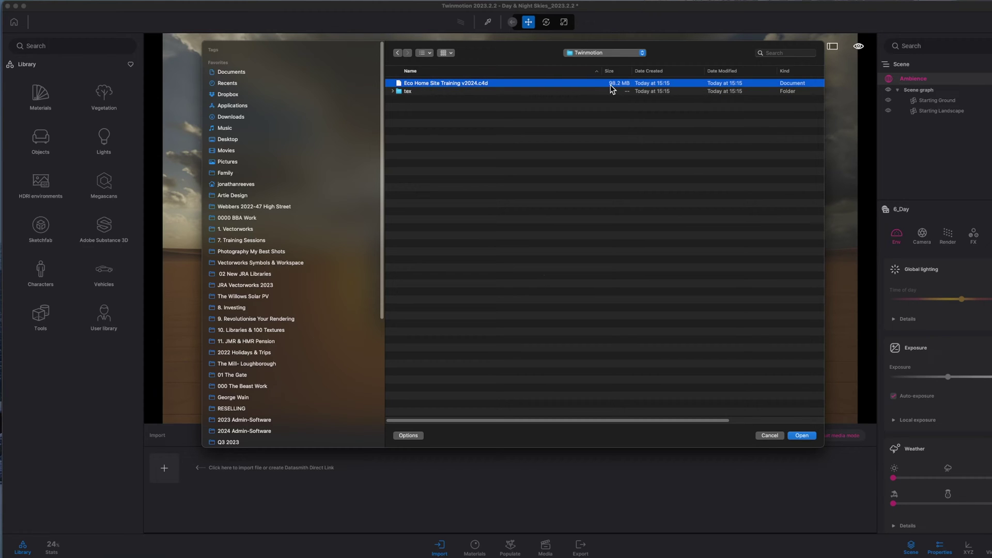
left_click(393, 92)
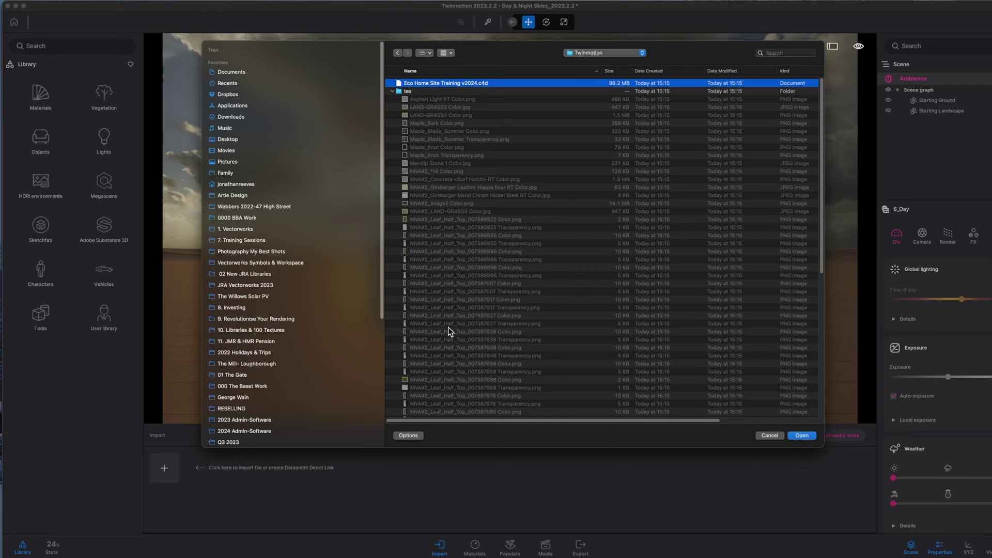
left_click(392, 92)
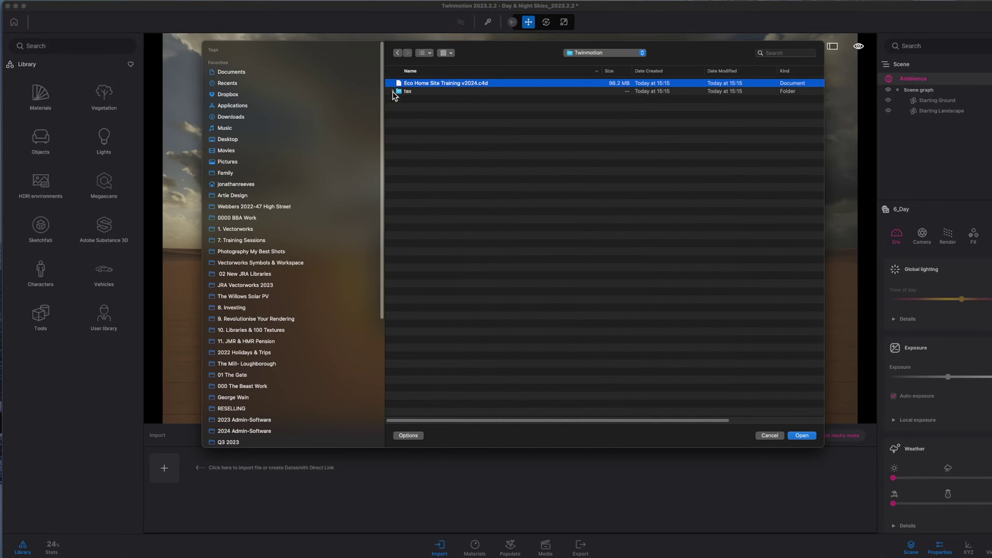
left_click(802, 436)
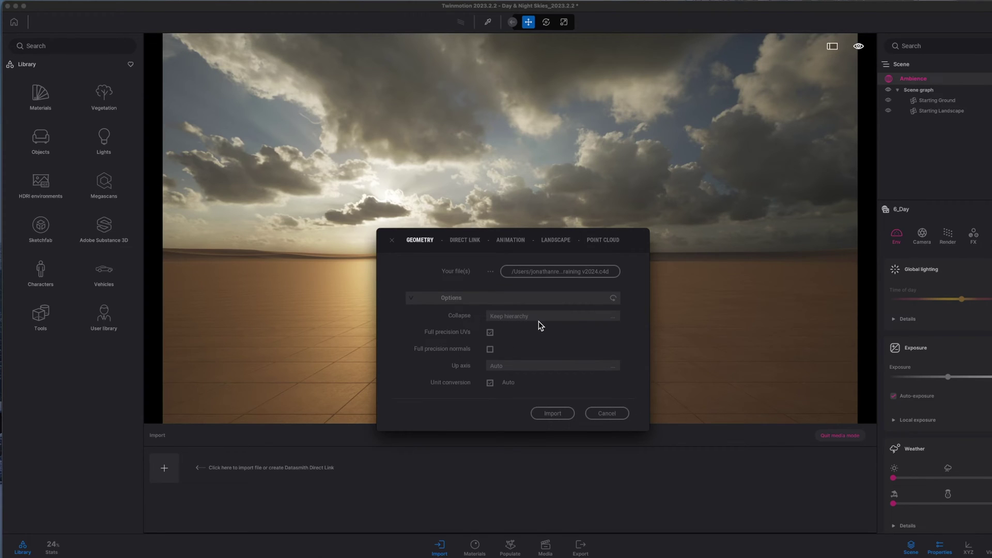
Step: Import the eco home model, choosing Use scene material for conflicting materials
left_click(551, 413)
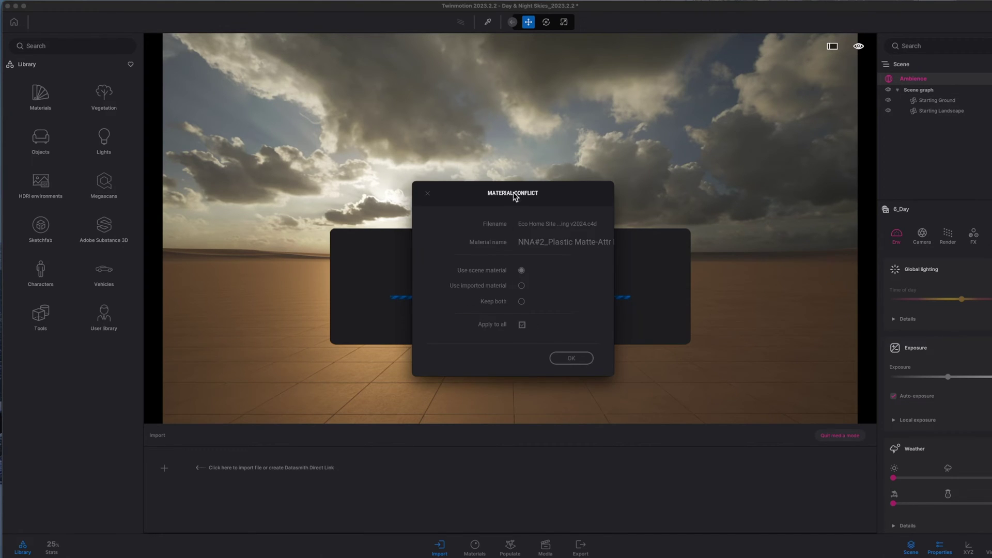
left_click(570, 360)
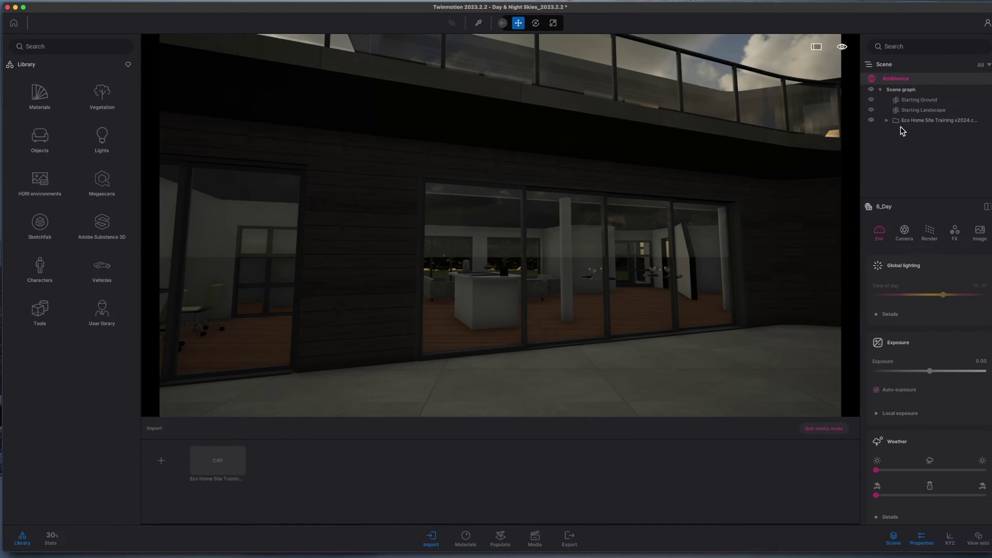
Step: Select the Eco Home model and orbit to a raised, angled aerial view of the house
left_click(917, 123)
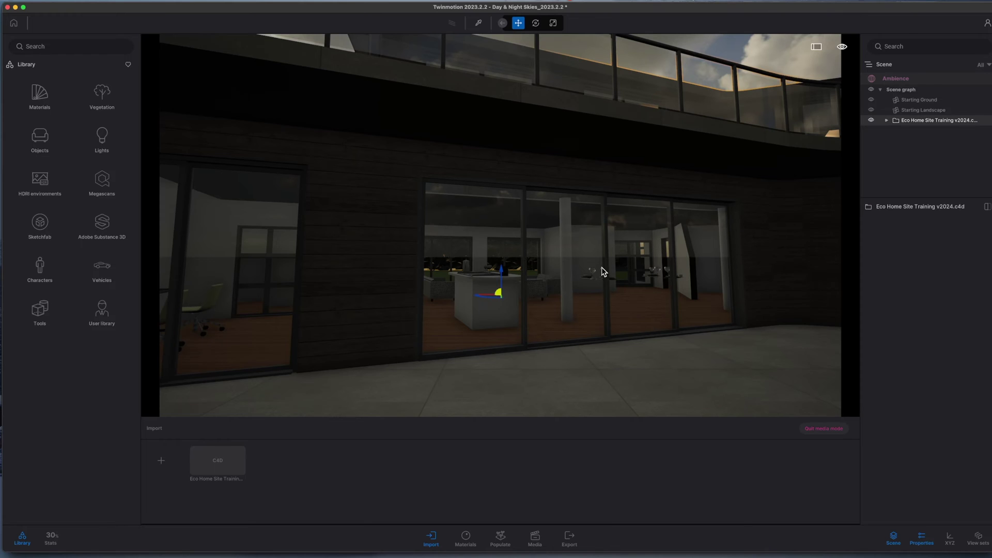
scroll(603, 272, "down", 8)
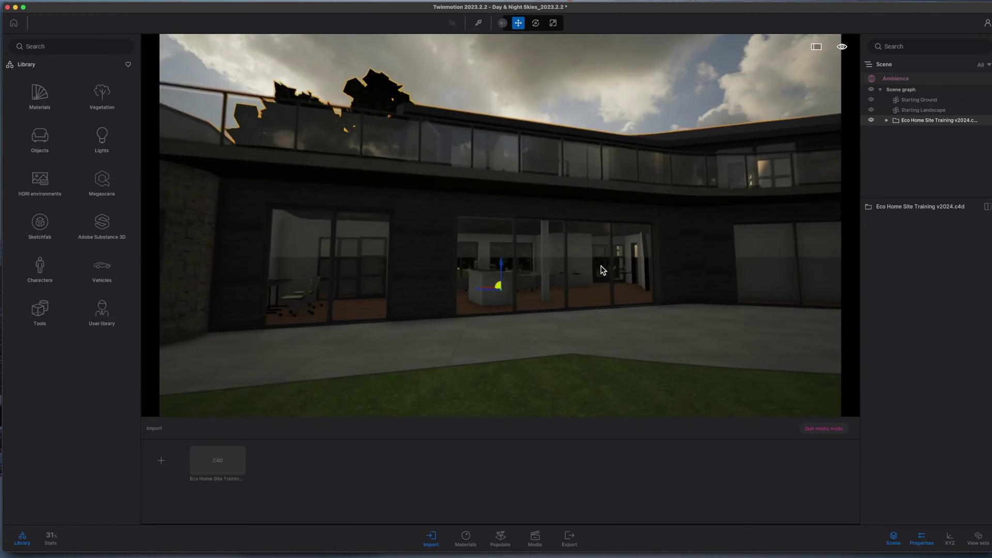
scroll(604, 269, "down", 8)
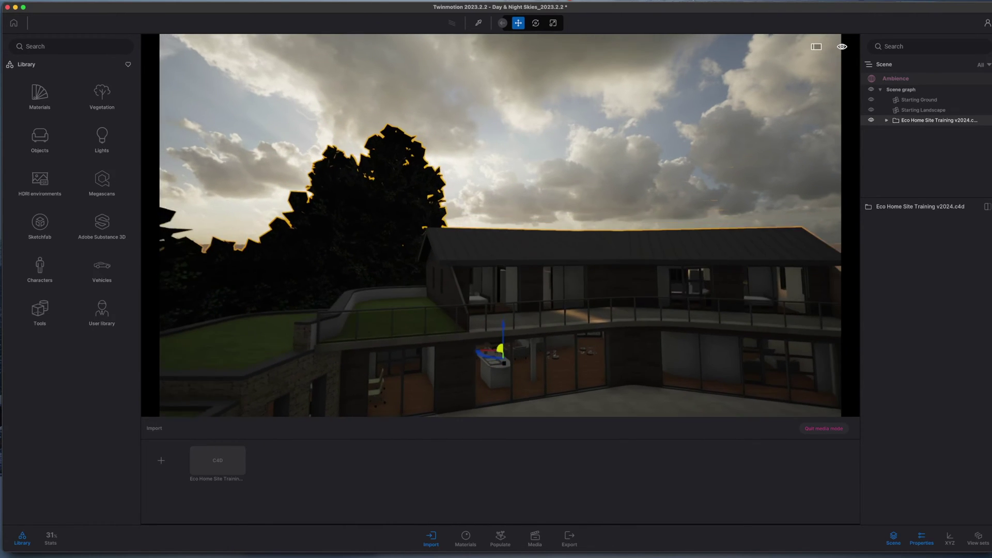
scroll(604, 269, "down", 8)
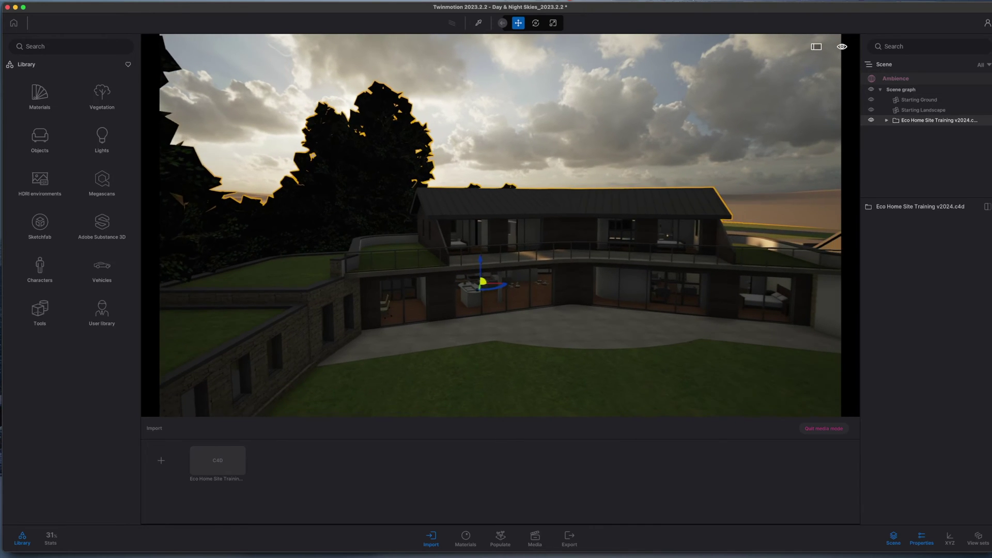
scroll(604, 269, "down", 8)
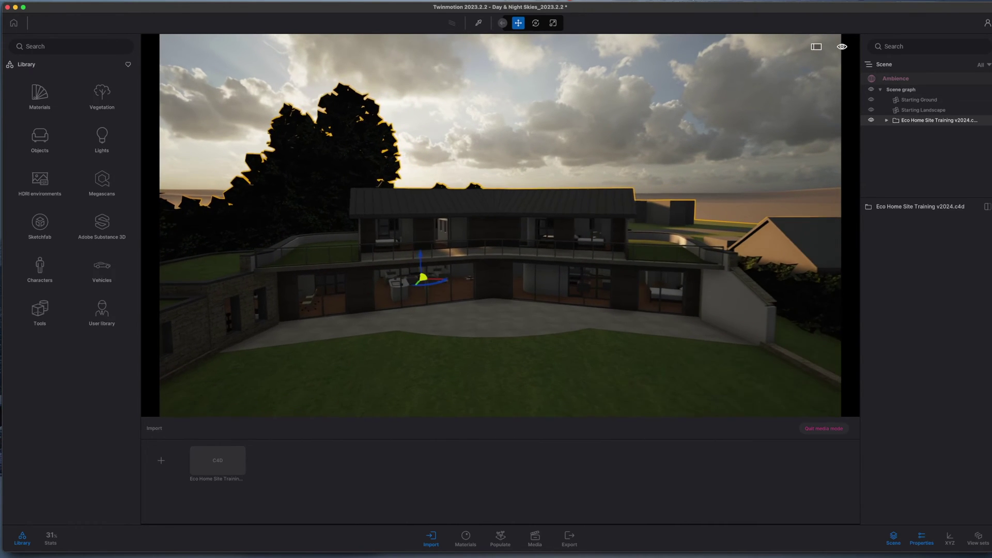
key("Left")
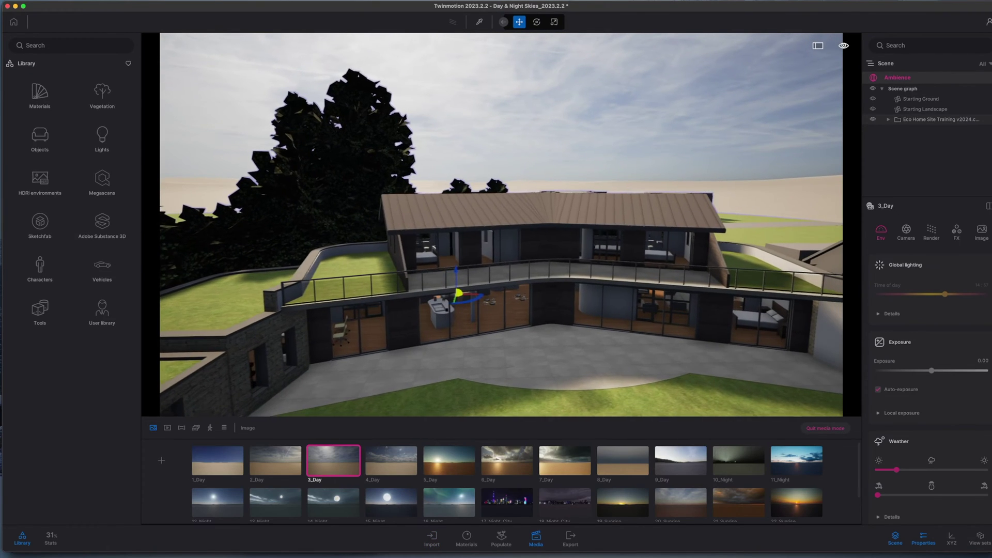
right_click_drag(465, 354, 396, 354)
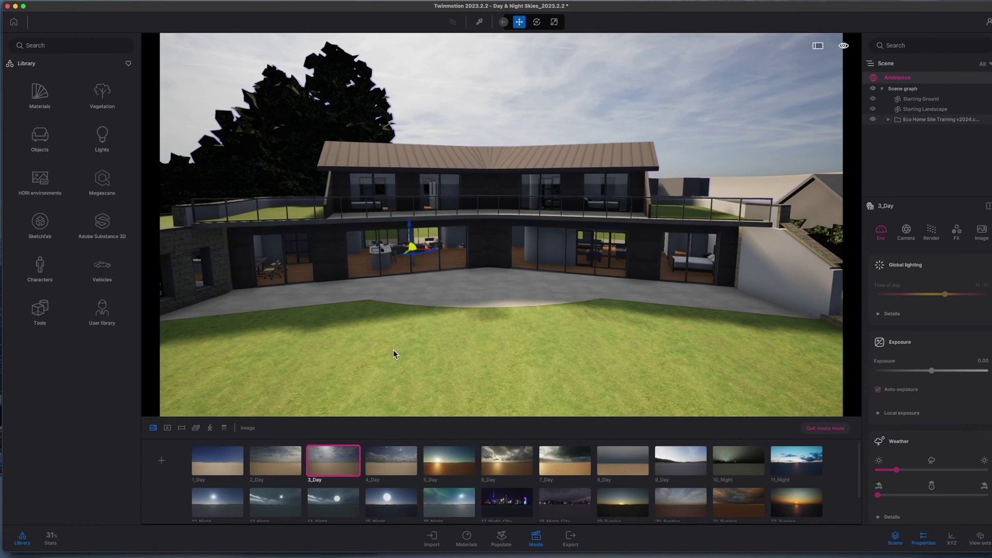
mouse_move(349, 453)
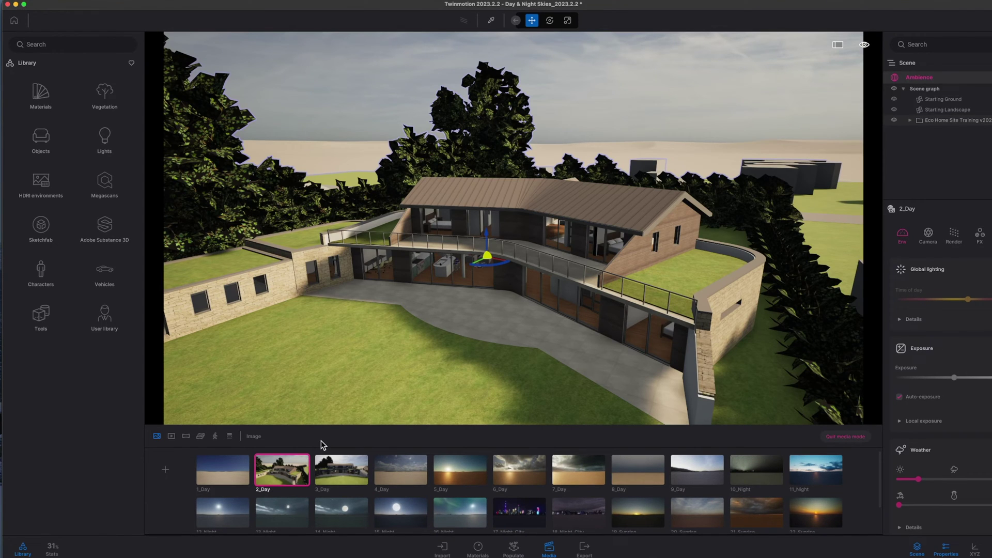
Step: Filter the scene graph by 'render' and range-select all RenderMall Plant VB Trees groups
left_click(453, 113)
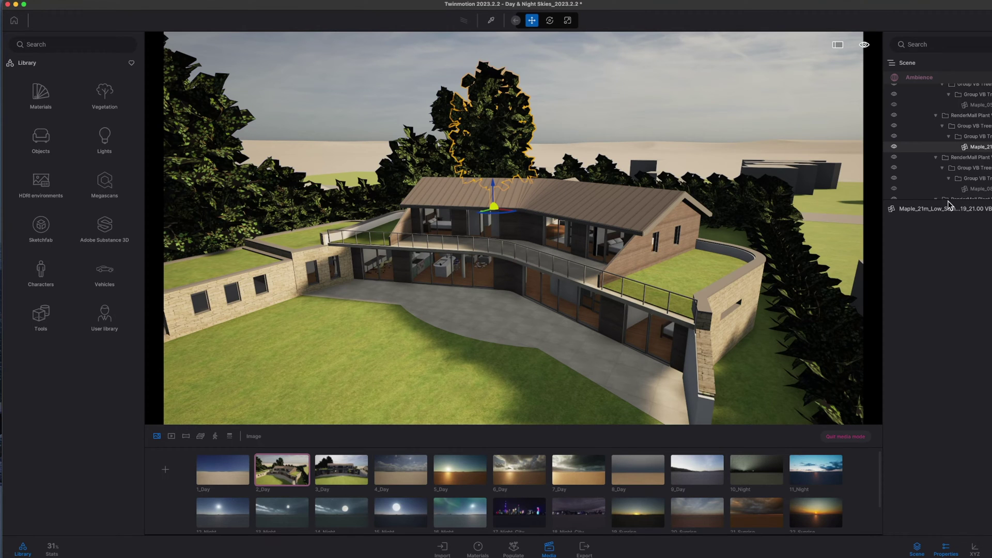
left_click_drag(945, 230, 946, 404)
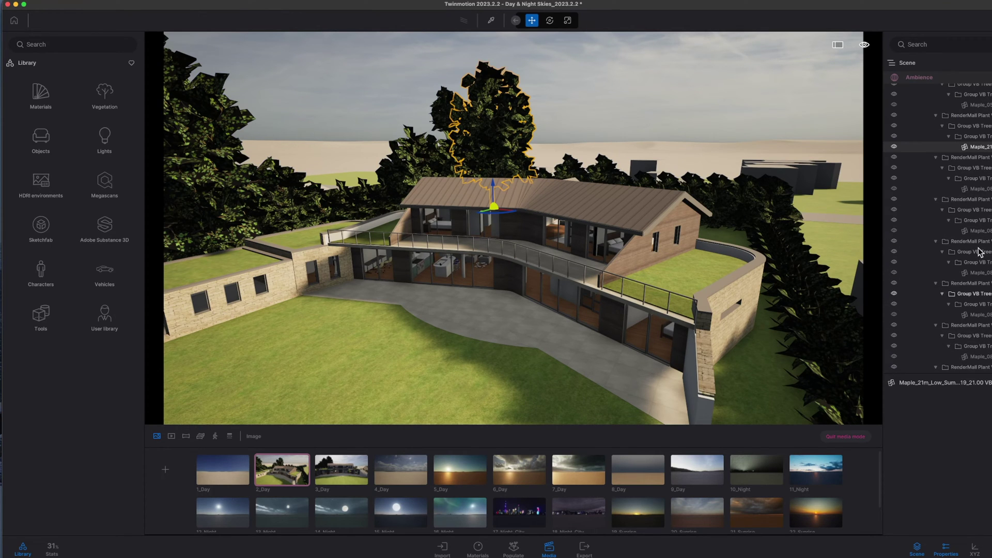
left_click(921, 45)
type("ren")
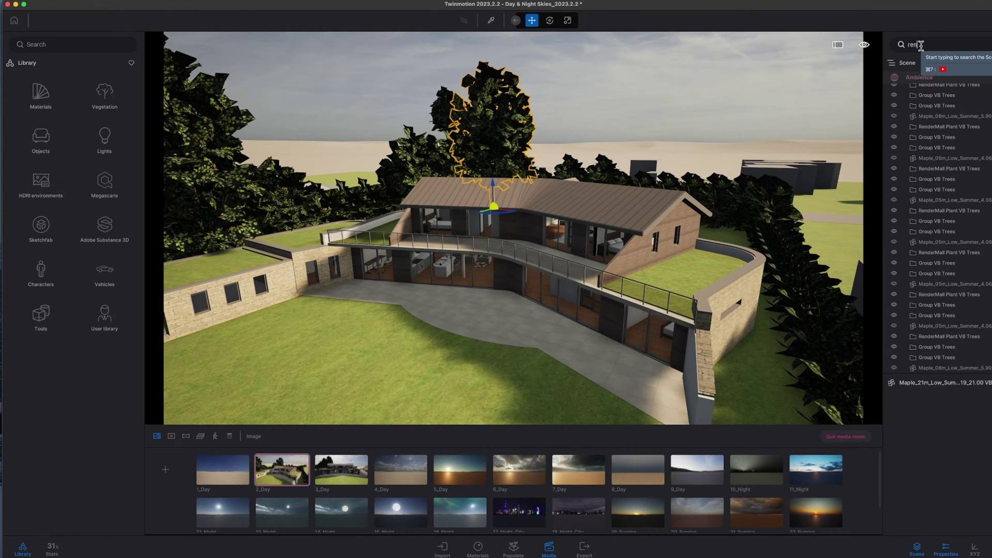
type("der")
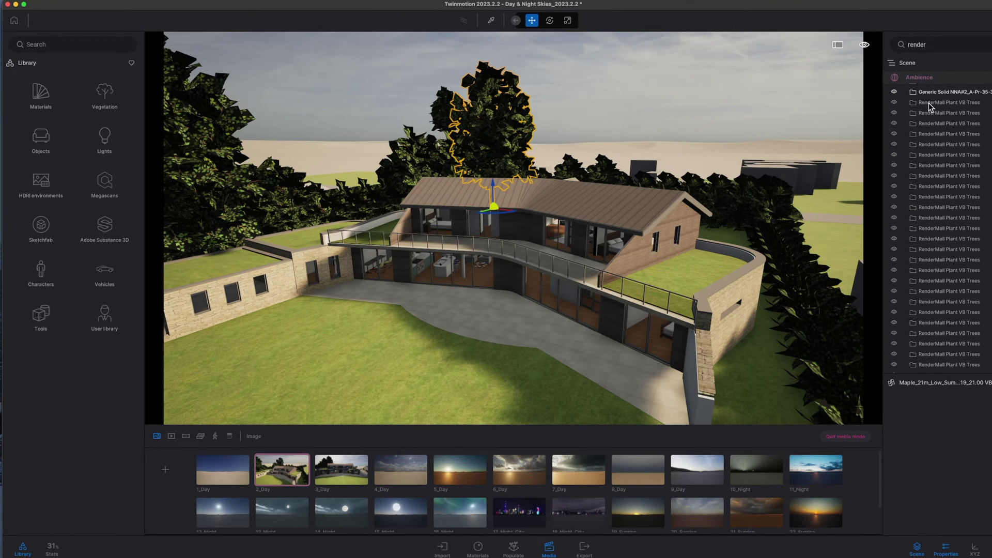
left_click(929, 103)
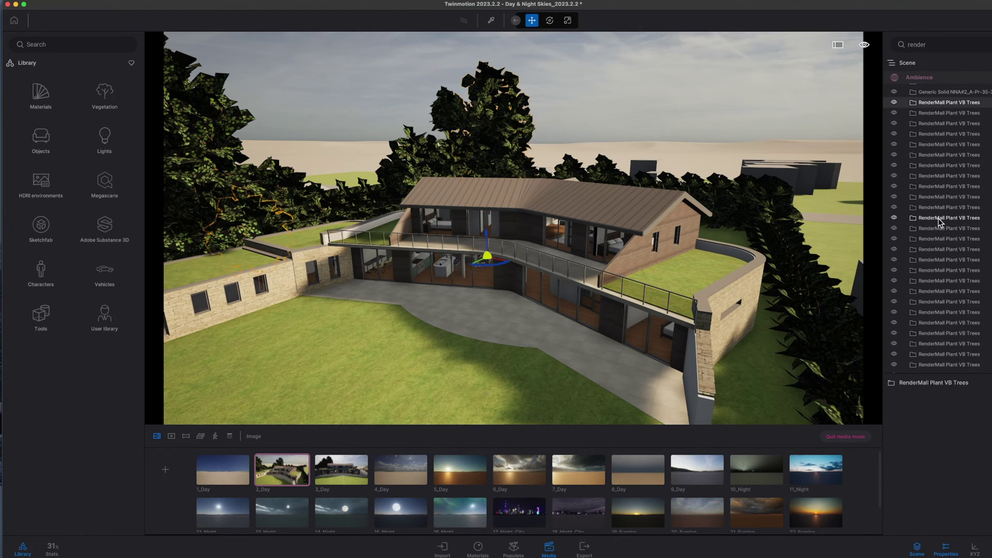
scroll(941, 232, "down", 1)
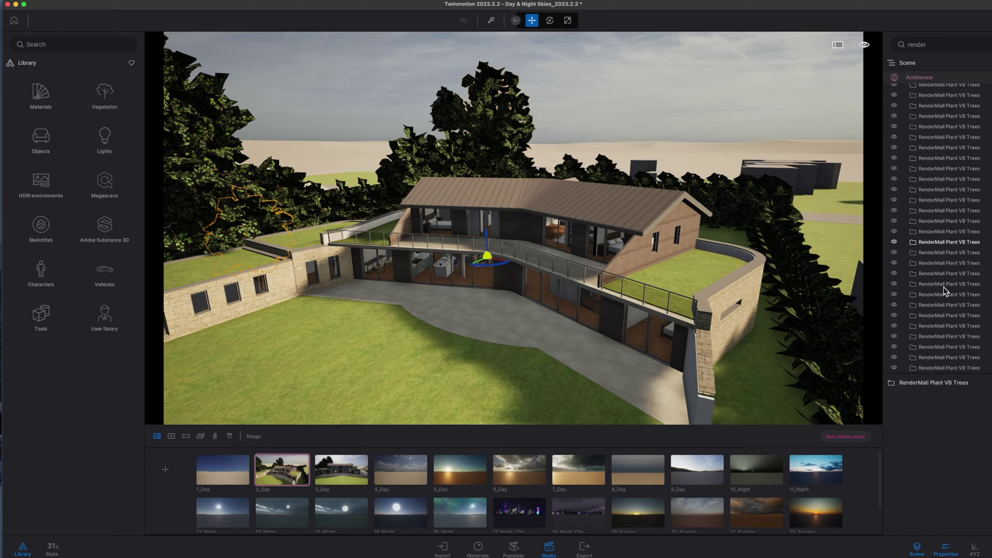
left_click(929, 368, "shift")
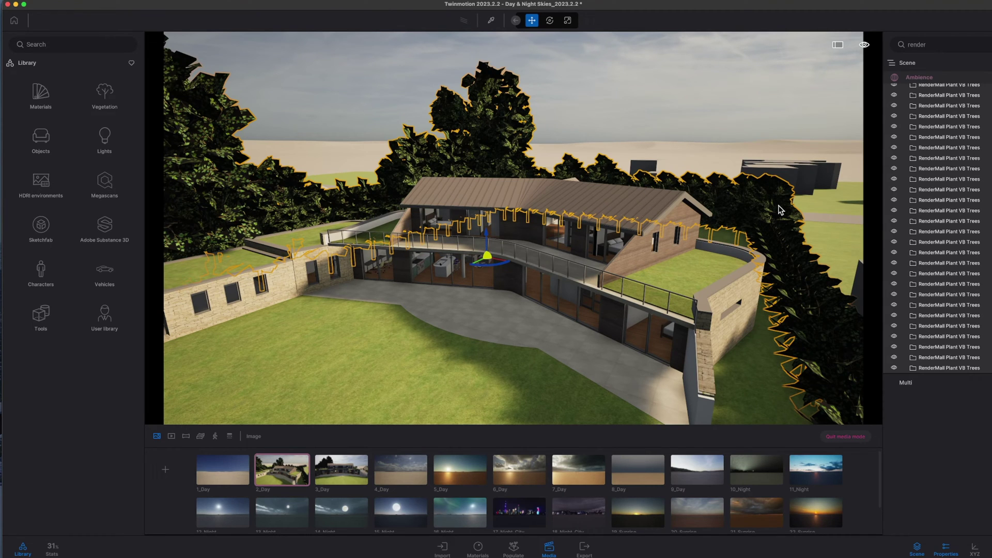
right_click(923, 179)
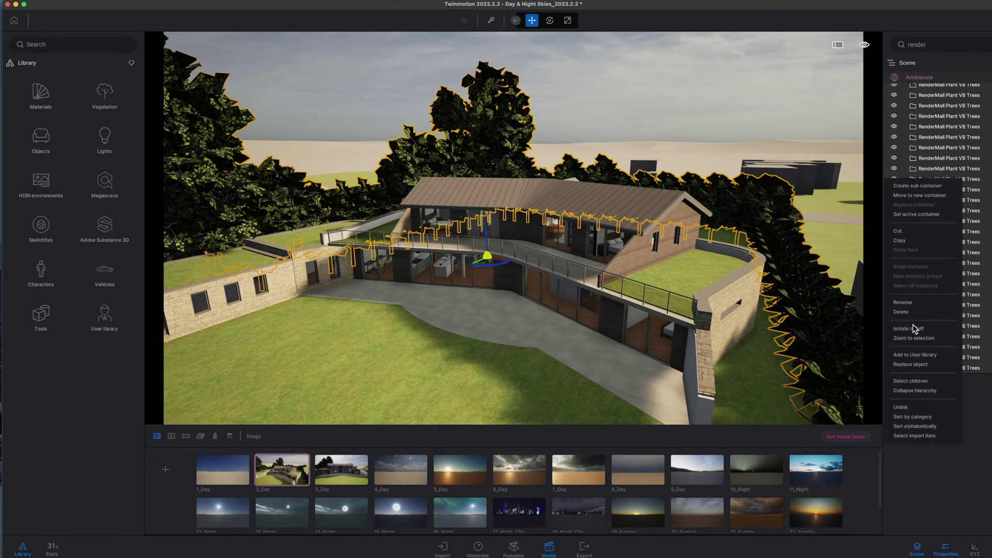
Step: Replace the selected trees, adding Littleleaf Linden from Vegetation > Trees as a substitute
left_click(913, 364)
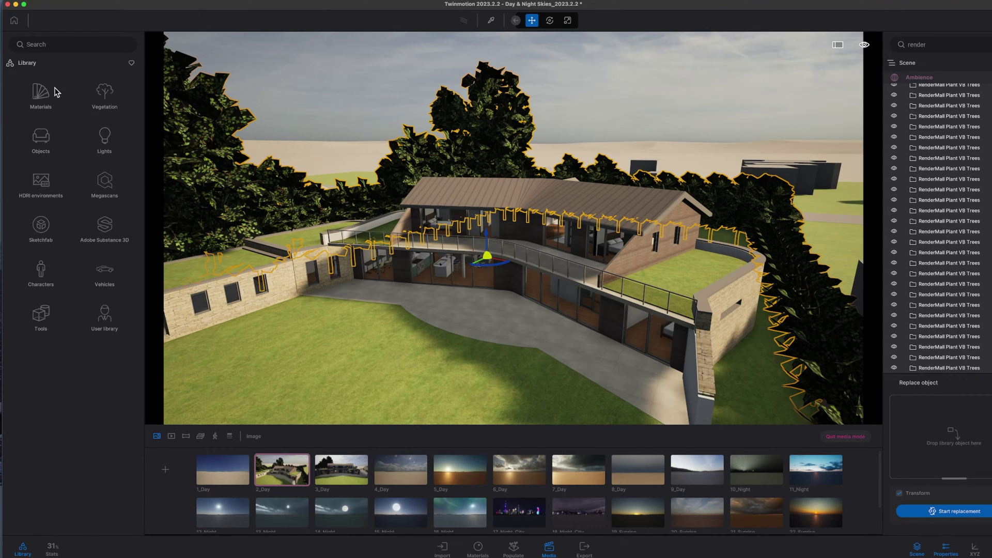
left_click(101, 98)
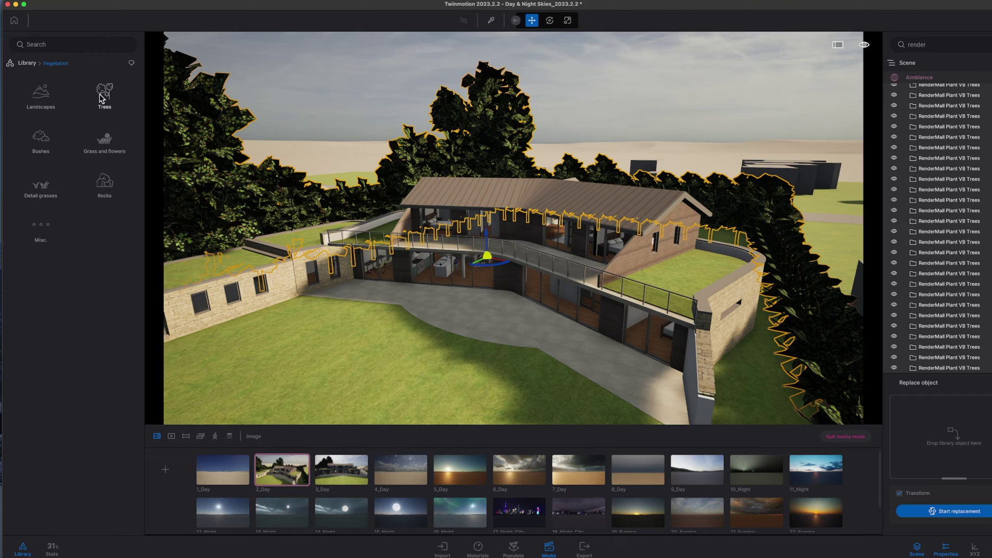
left_click(102, 98)
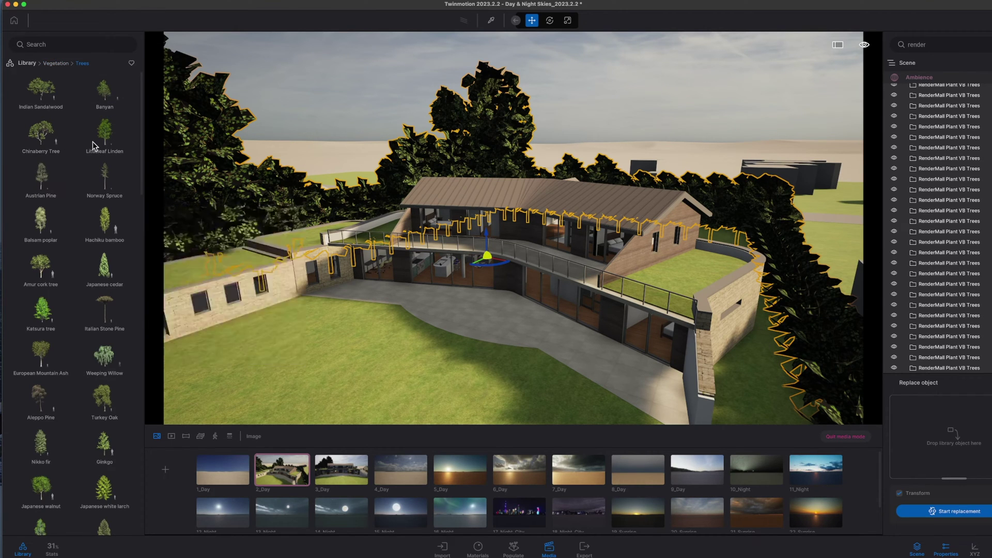
mouse_move(112, 141)
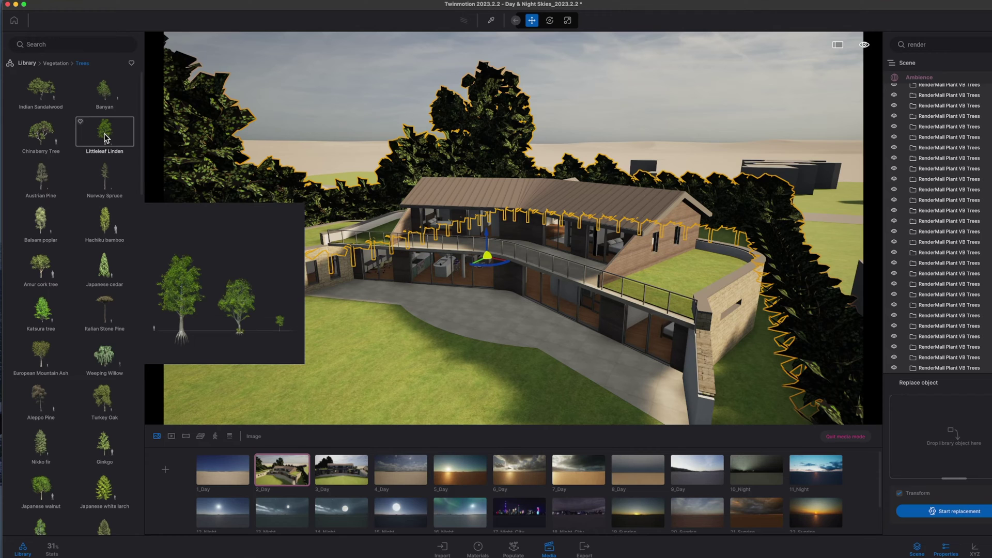
left_click_drag(946, 447, 935, 443)
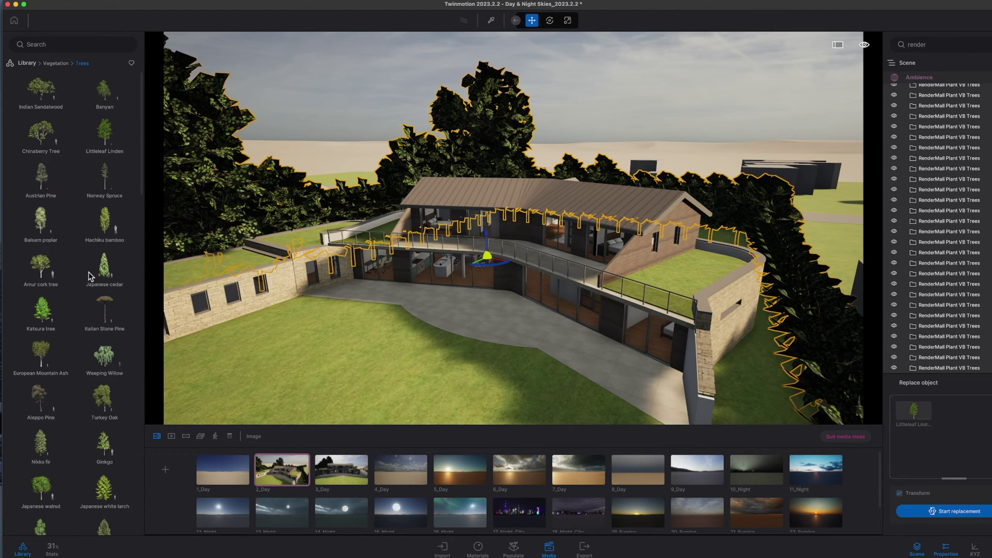
Step: Add Grey Birch and Sweet Birch as further replacement species
mouse_move(86, 399)
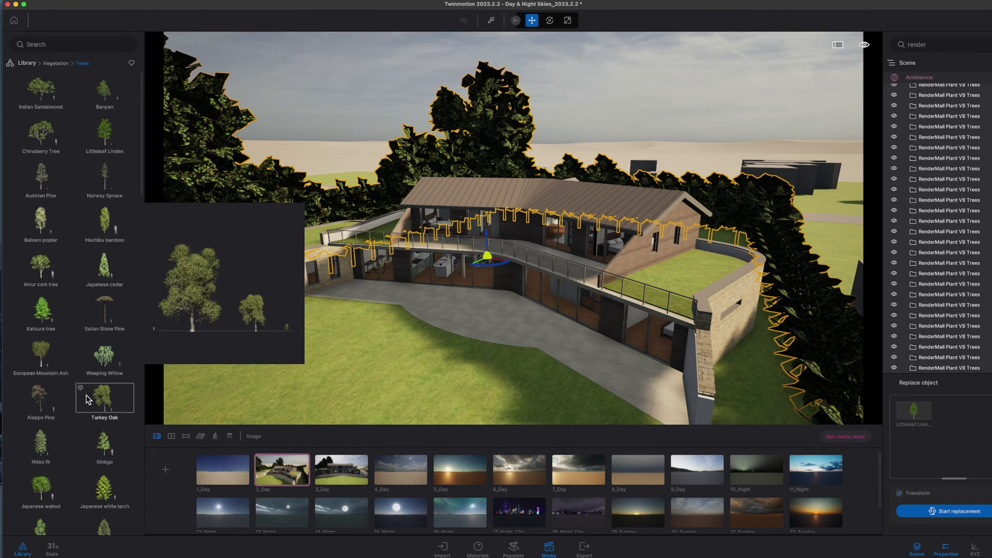
scroll(86, 396, "down", 8)
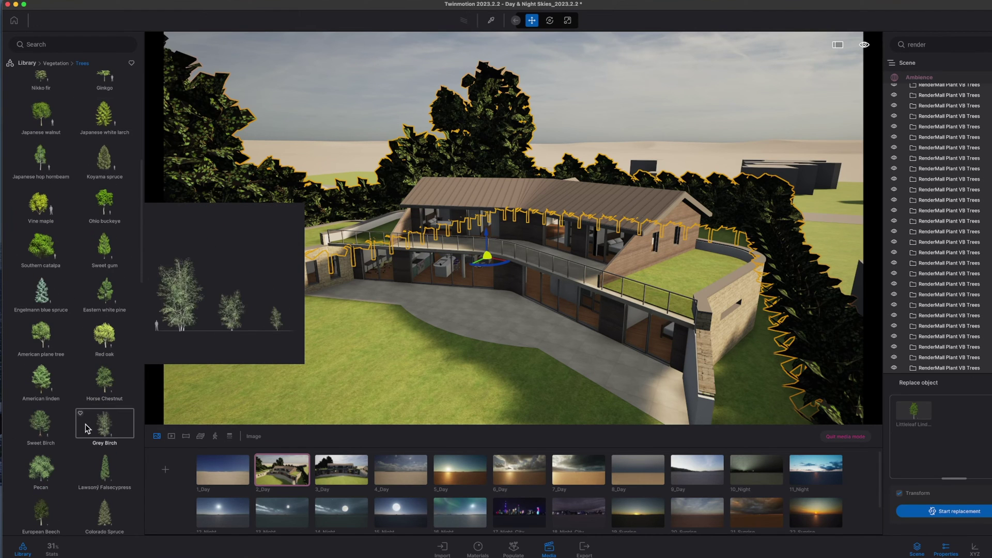
left_click_drag(102, 427, 917, 440)
mouse_move(37, 447)
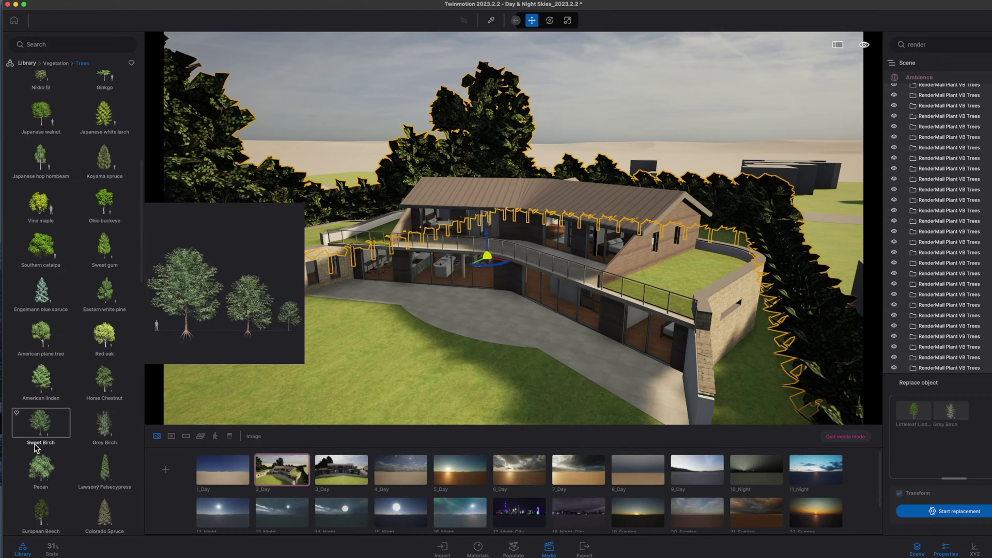
scroll(50, 442, "down", 3)
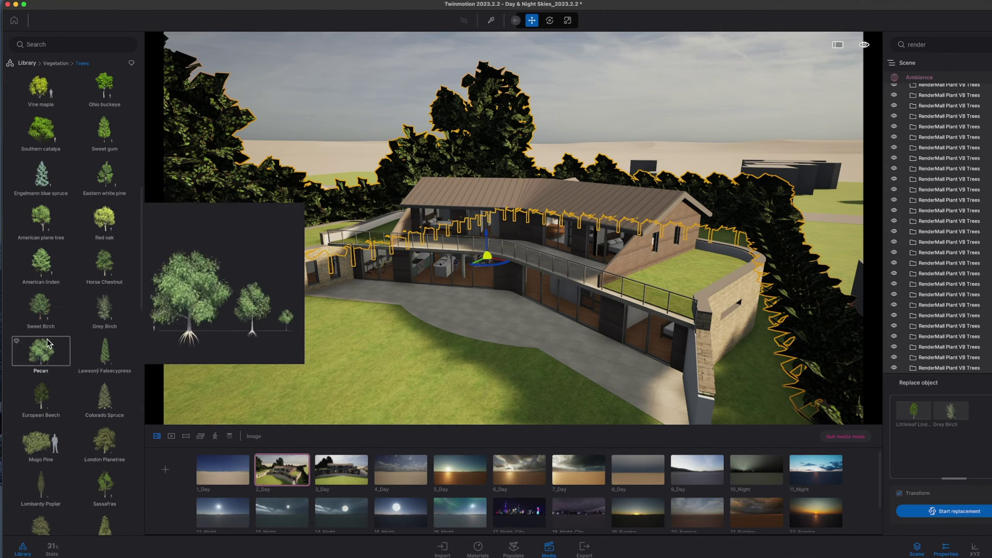
left_click_drag(89, 325, 974, 458)
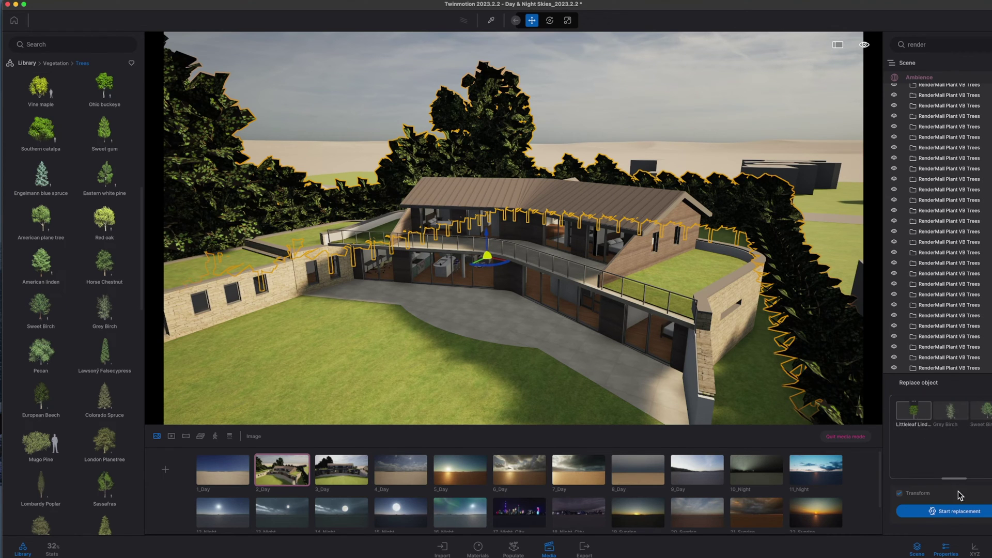
Step: Swap the RenderMall trees for the linden and birch species and enlarge the ambience panel
left_click(938, 513)
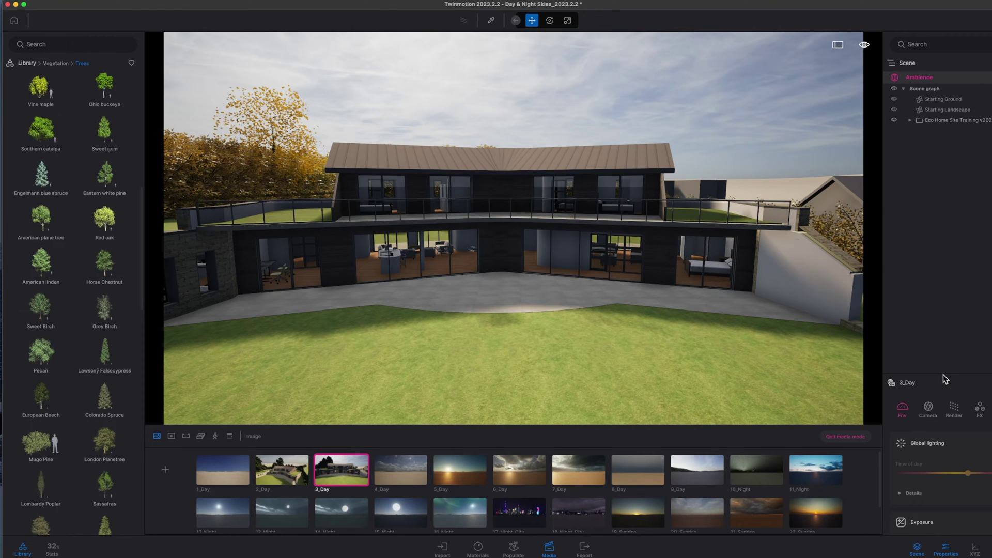
left_click_drag(933, 314, 923, 249)
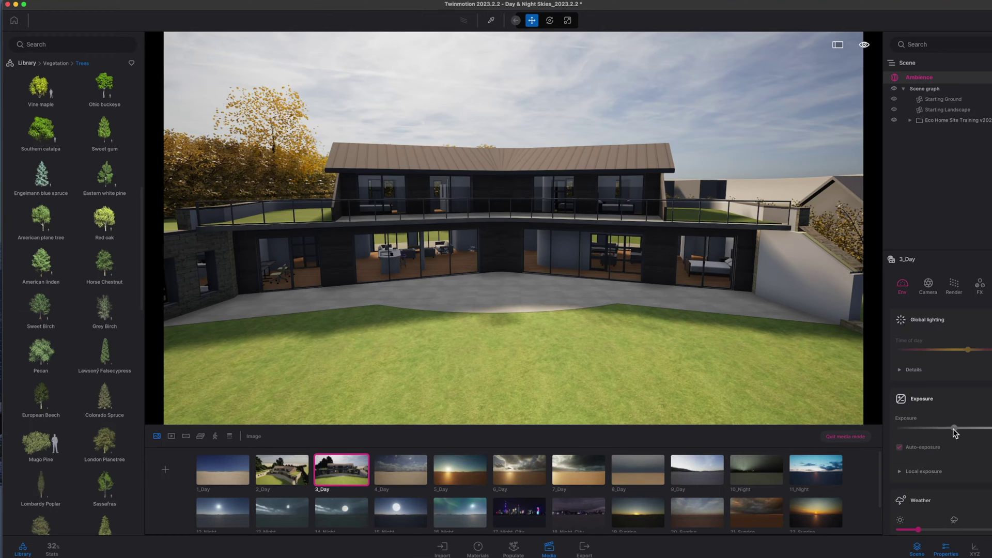
Step: Raise the 3_Day exposure, toggle Auto-exposure off and on, and expand HDRI environment
left_click_drag(954, 428, 962, 428)
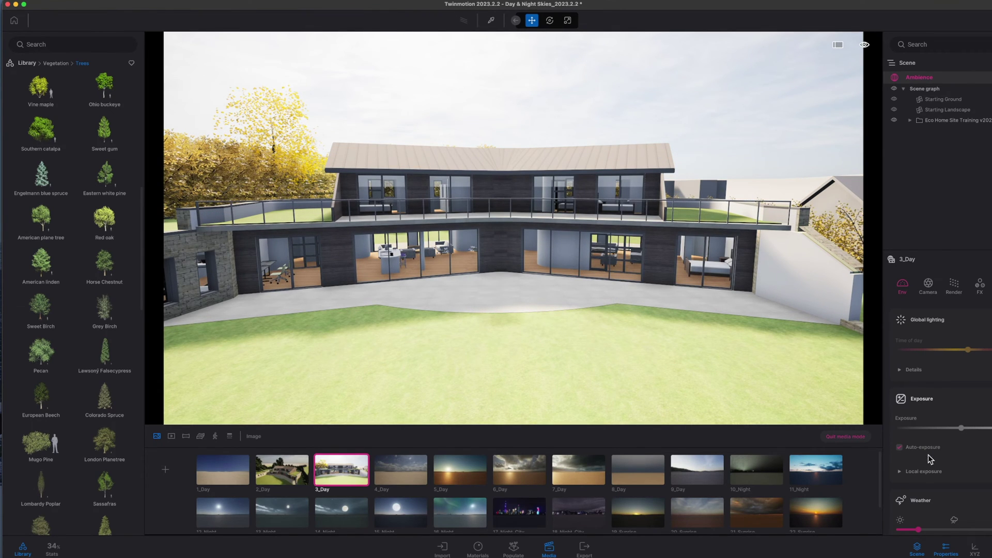
left_click(900, 449)
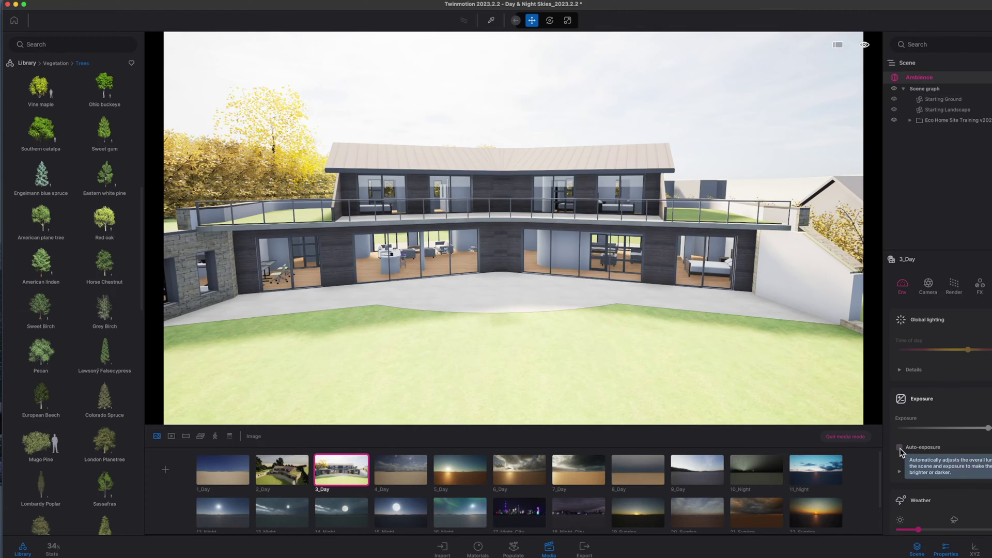
left_click(900, 448)
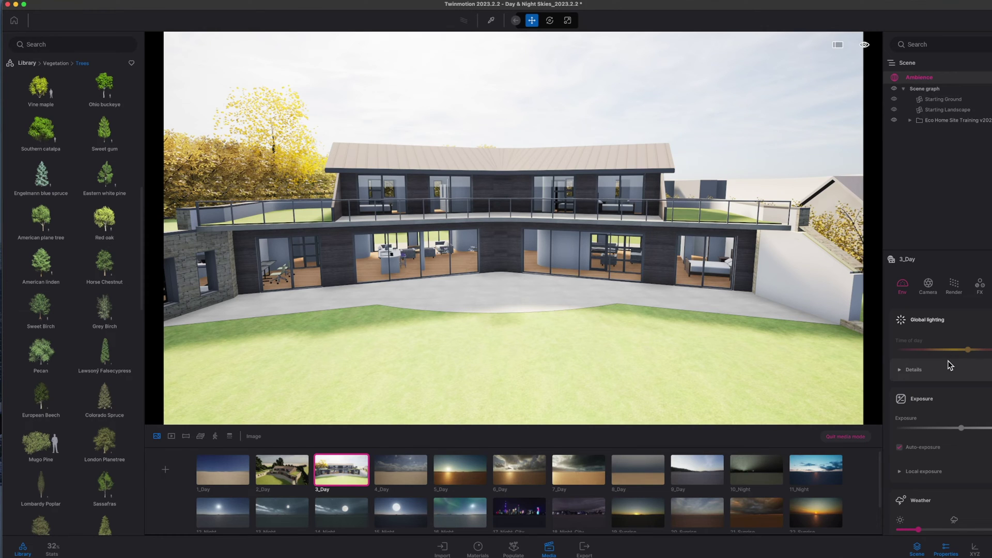
scroll(945, 362, "down", 5)
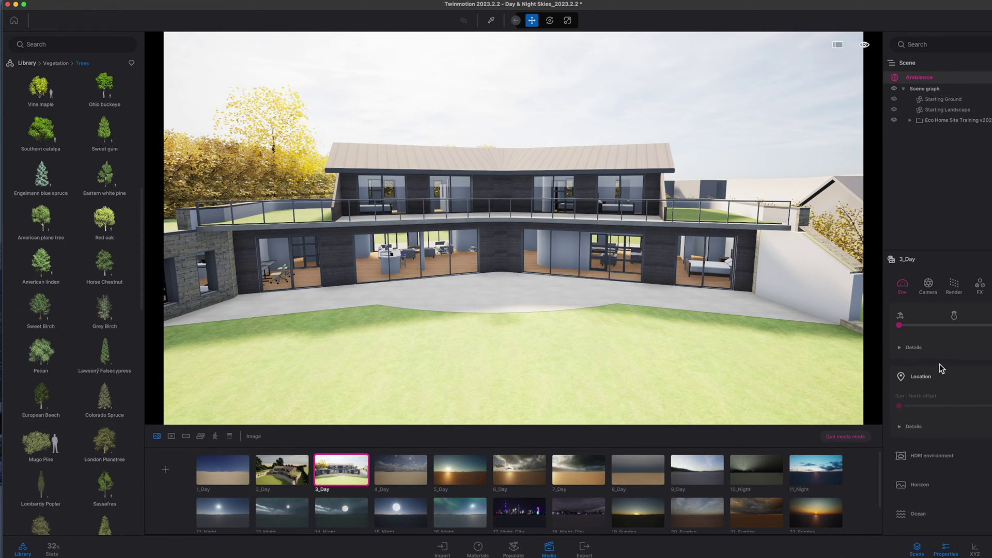
left_click(927, 457)
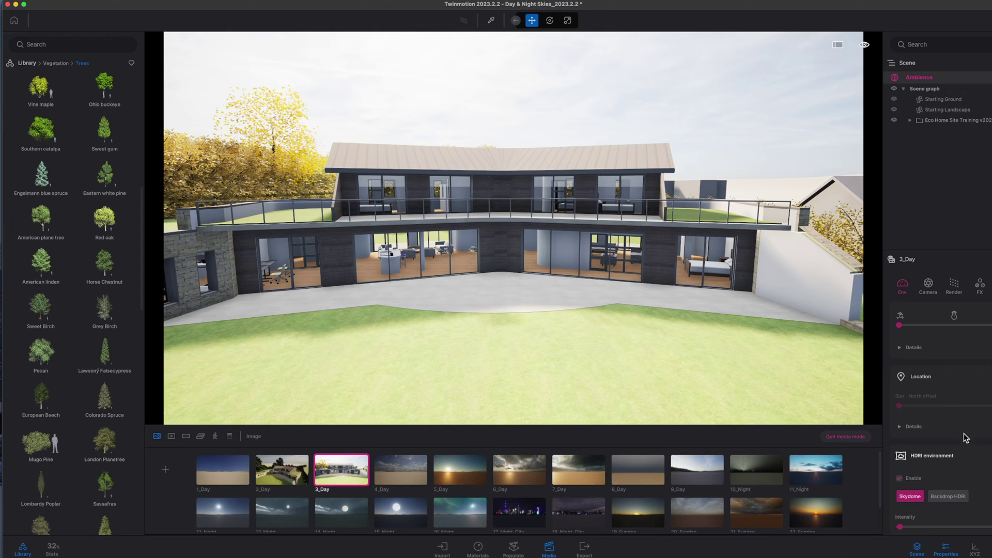
Step: Rotate the Skydome lighting around the scene and tilt the camera to reframe the house
scroll(958, 417, "down", 3)
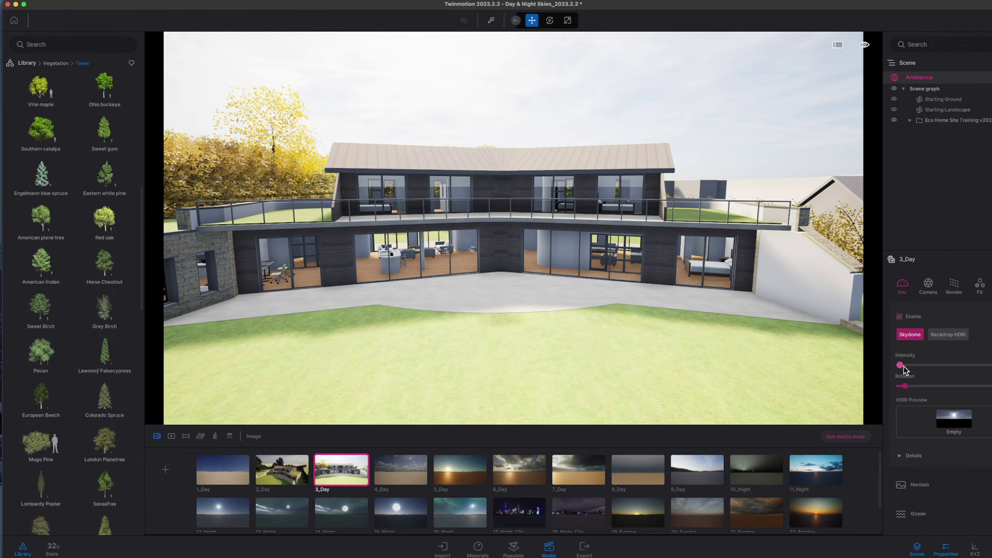
left_click_drag(907, 386, 972, 387)
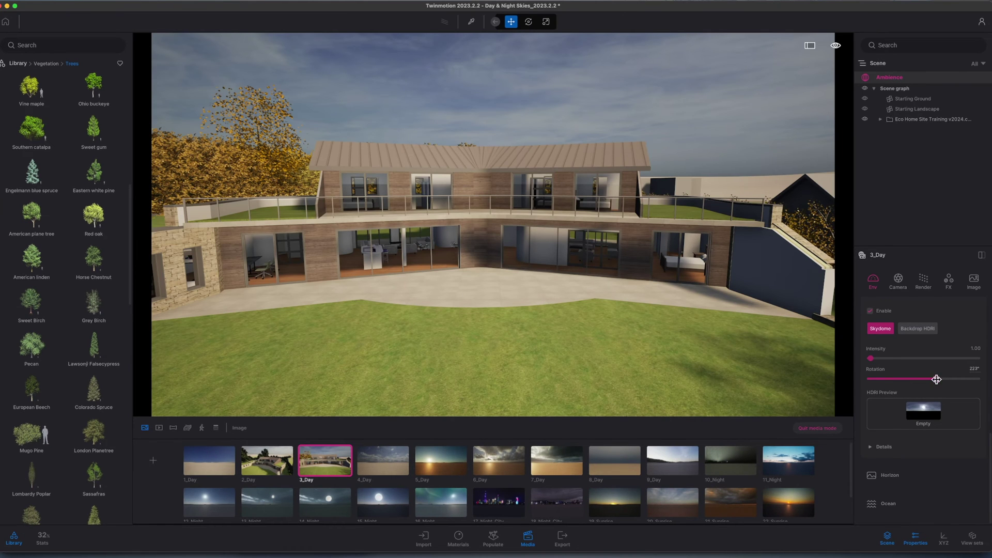
mouse_move(937, 379)
left_mouse_down()
mouse_move(964, 379)
mouse_move(926, 380)
left_mouse_up()
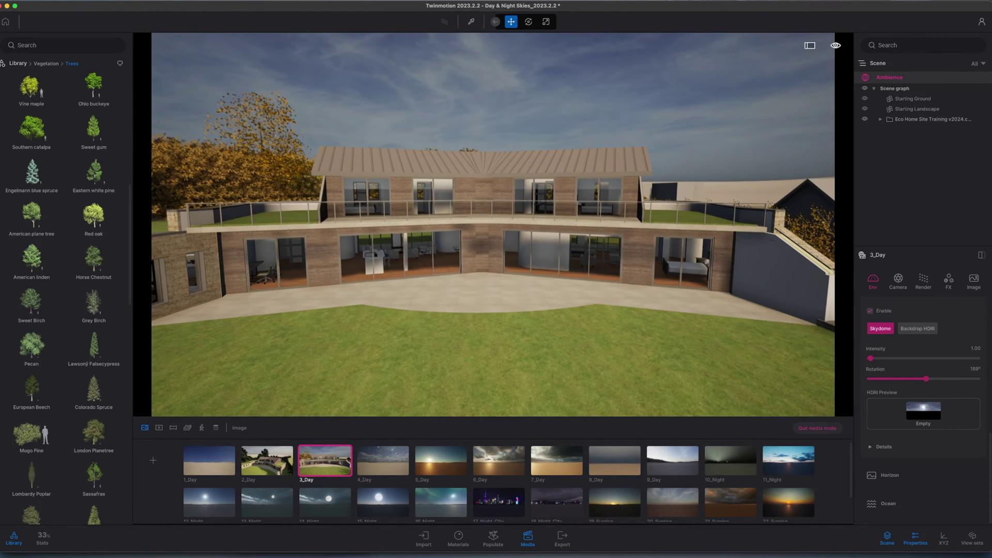
left_click_drag(531, 331, 531, 317)
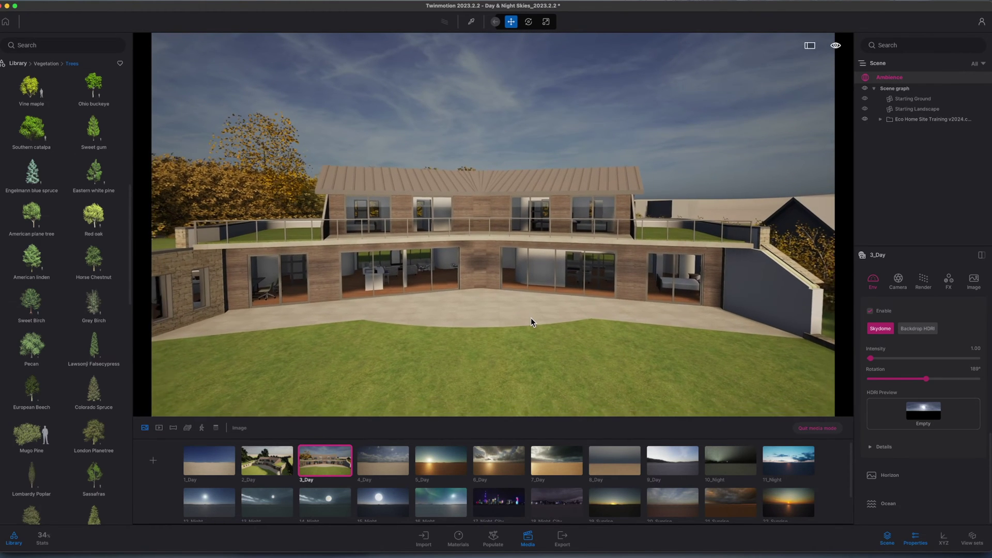
Step: Set the sky intensity to 1.46 and fine-tune the sky rotation to 254°
scroll(531, 317, "down", 5)
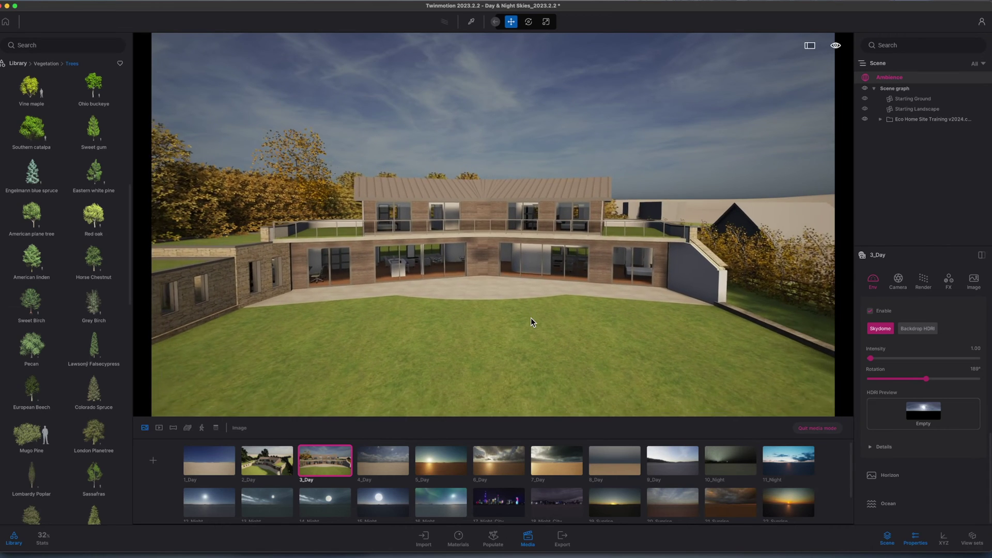
scroll(531, 318, "down", 3)
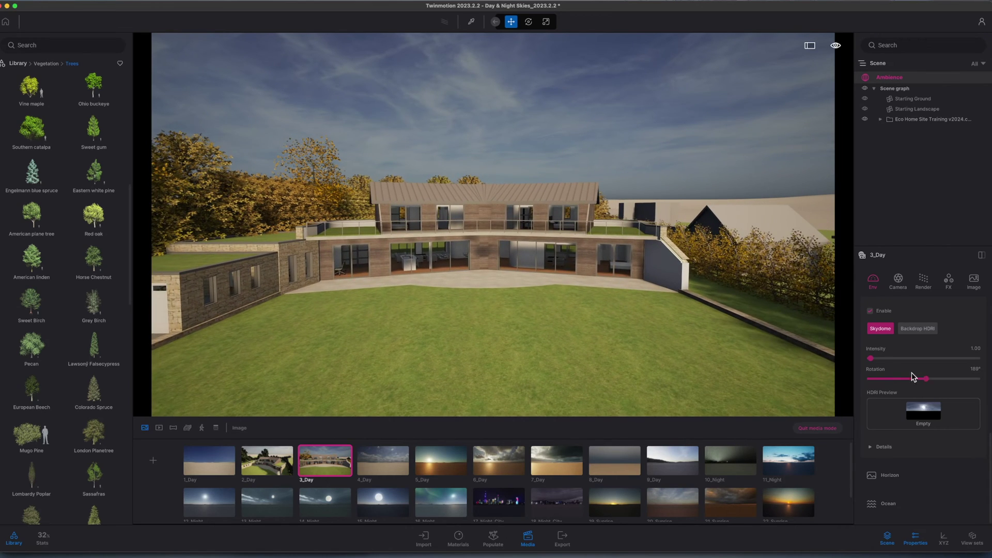
mouse_move(870, 360)
left_mouse_down()
mouse_move(884, 357)
mouse_move(870, 359)
left_mouse_up()
mouse_move(926, 380)
left_mouse_down()
mouse_move(908, 377)
mouse_move(918, 378)
left_mouse_up()
left_click(950, 379)
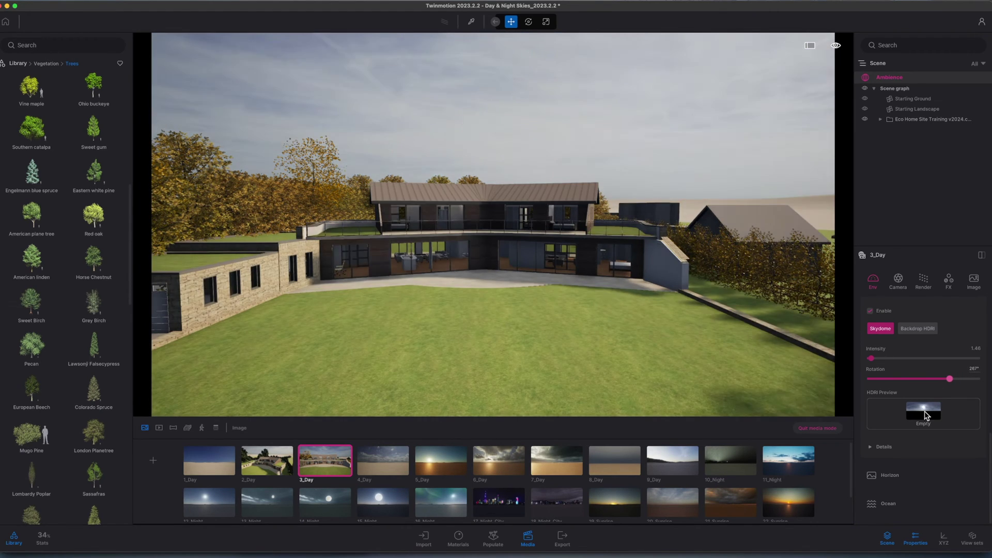
left_click_drag(927, 415, 897, 464)
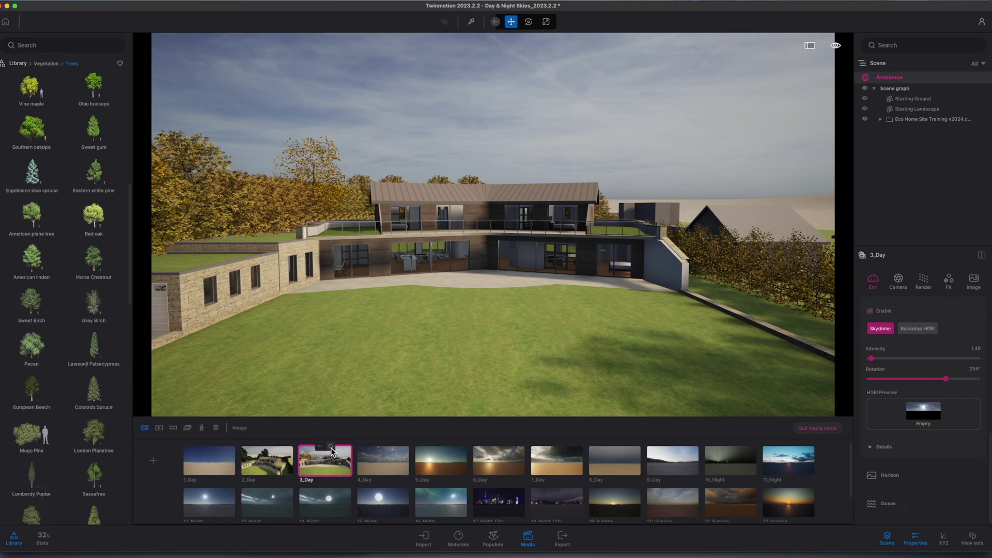
Step: Capture the current framing as Image26 and place it beside 3_Day
left_click(154, 460)
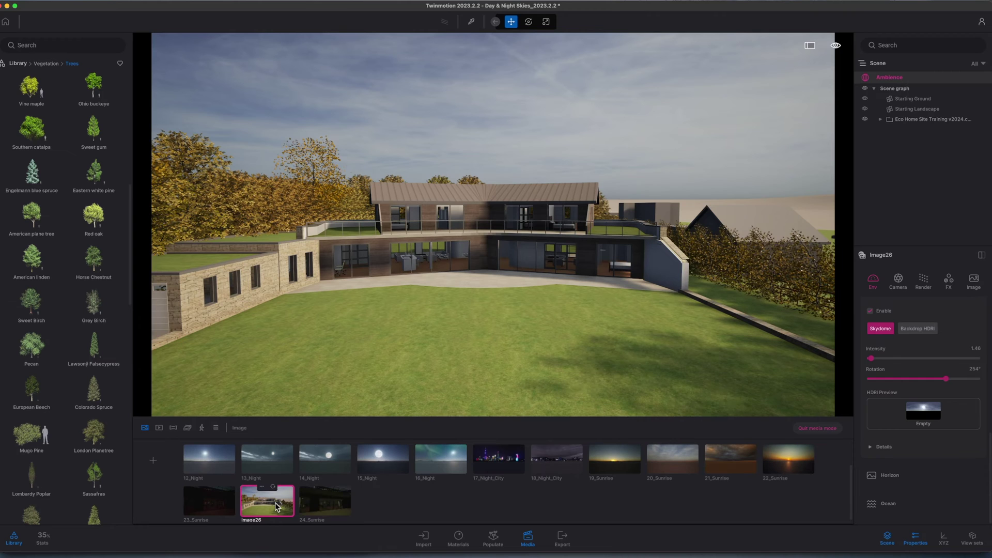
mouse_move(277, 475)
left_mouse_down()
mouse_move(277, 440)
mouse_move(284, 470)
left_mouse_up()
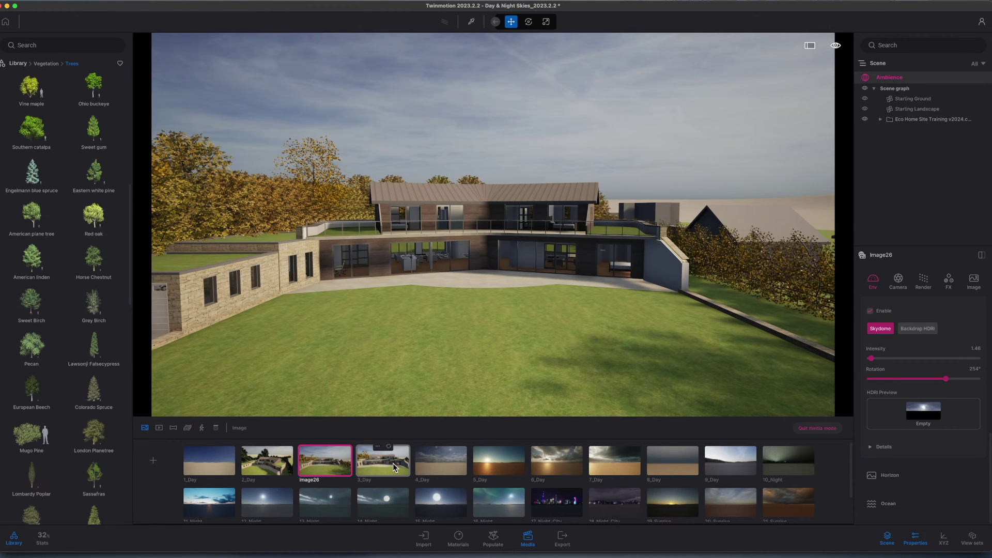
left_click(392, 463)
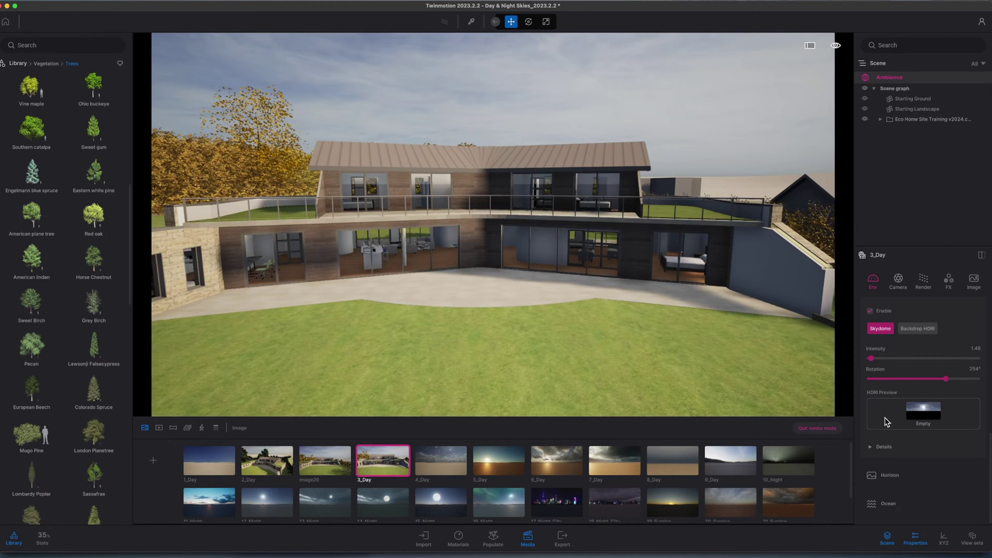
Step: Set 3_Day's sky rotation to 86°, comparing it against Image26
left_click_drag(913, 382, 895, 381)
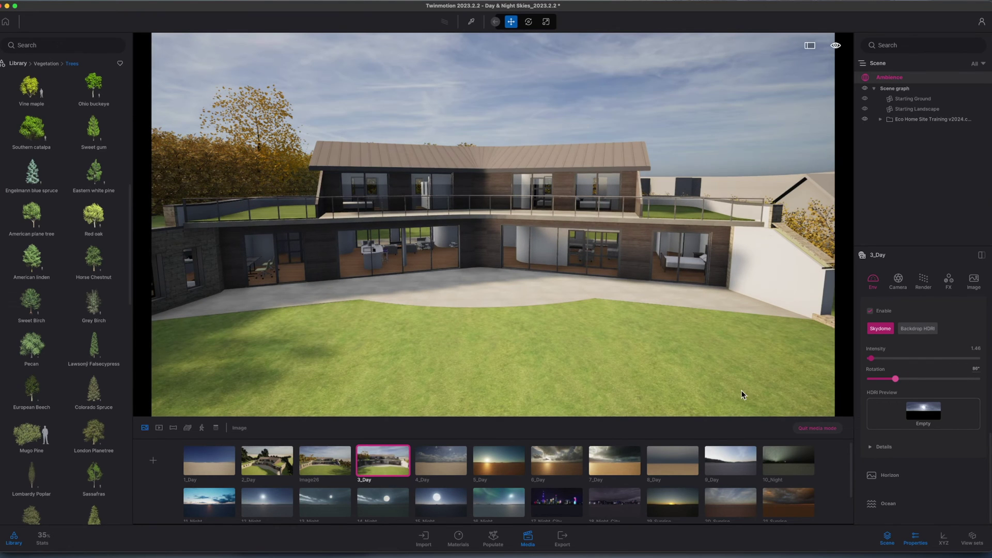
left_click(318, 457)
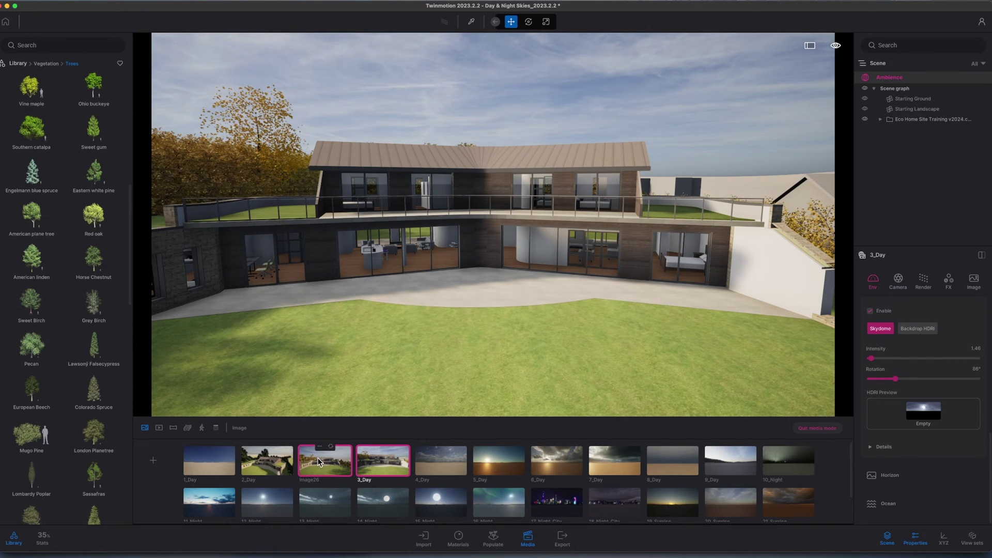
left_click(374, 464)
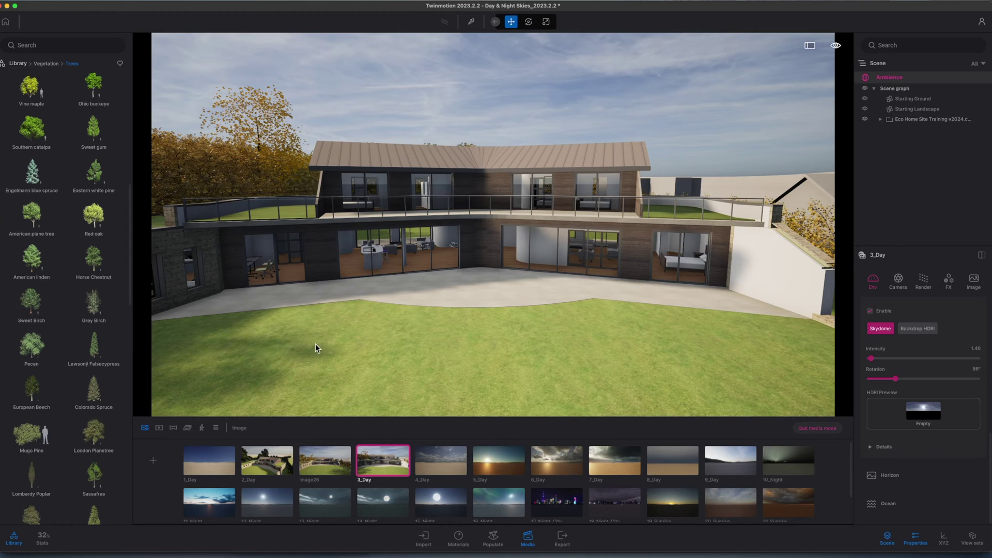
left_click(491, 540)
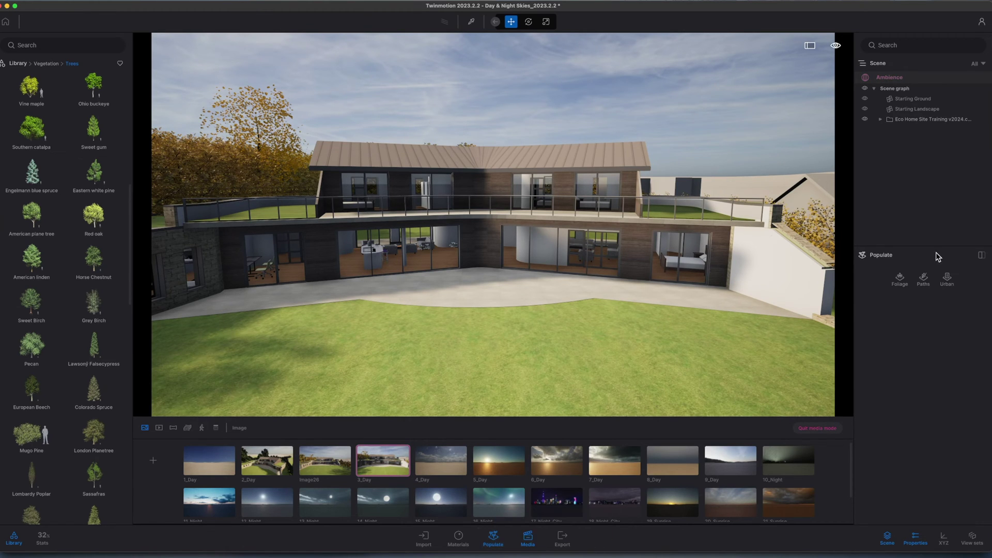
Step: Load Lawn 01, Clovers 02 and Buttercups from Grass and flowers into the Foliage paint brush
left_click(903, 286)
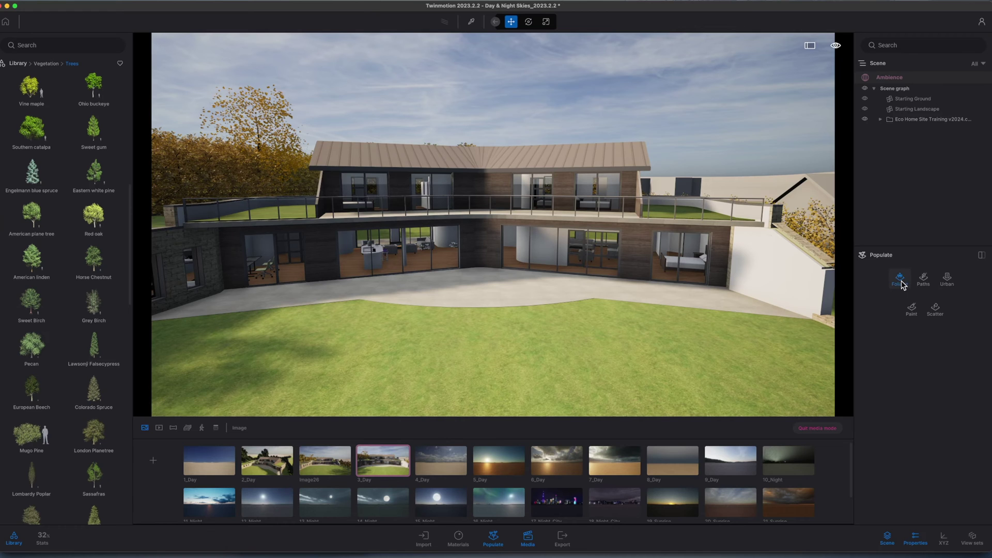
left_click(910, 310)
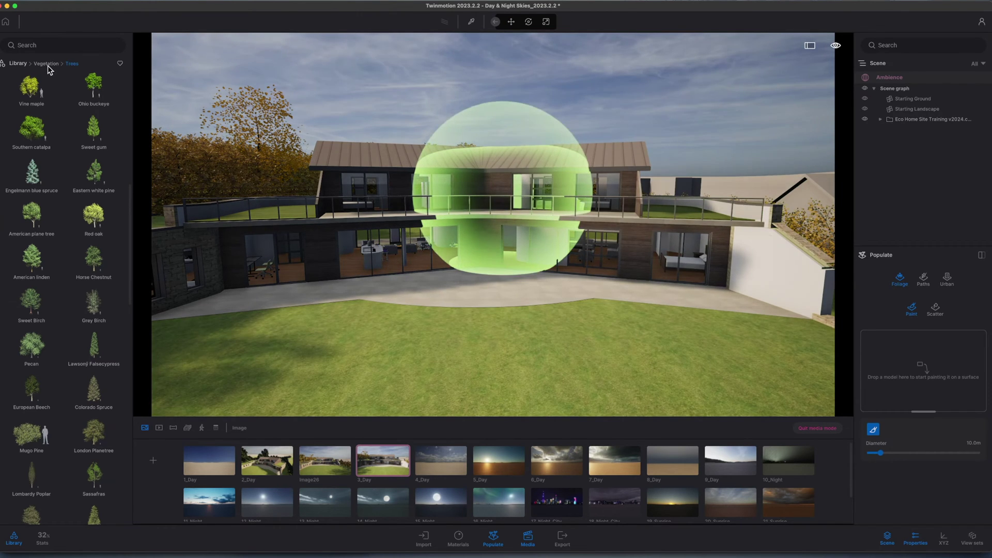
left_click(48, 64)
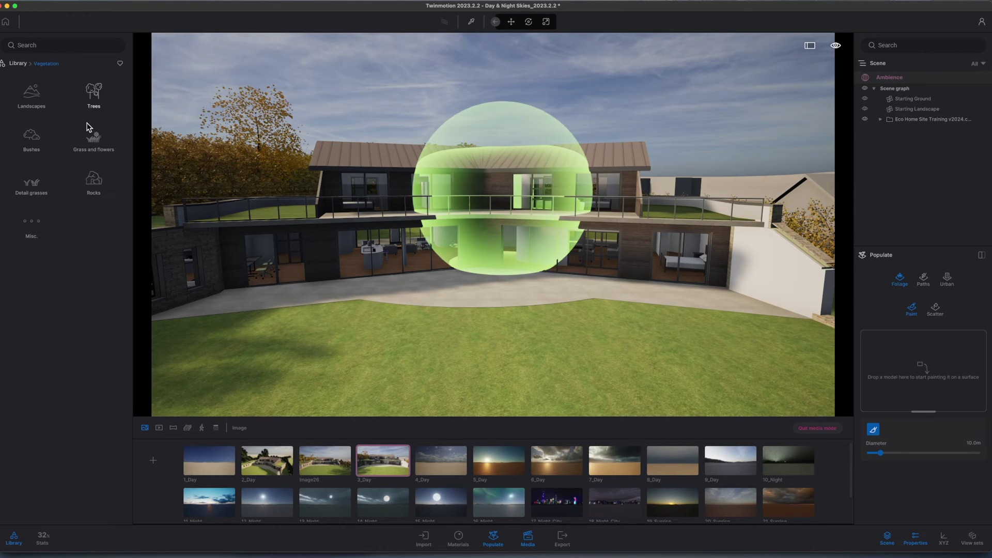
left_click(95, 137)
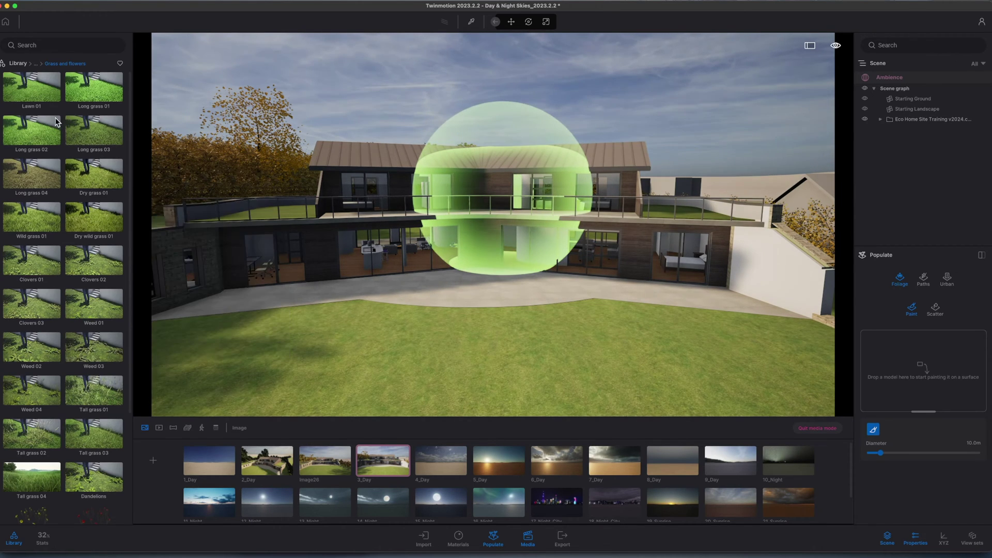
mouse_move(33, 89)
left_mouse_down()
mouse_move(164, 169)
mouse_move(874, 429)
mouse_move(952, 385)
mouse_move(938, 387)
left_mouse_up()
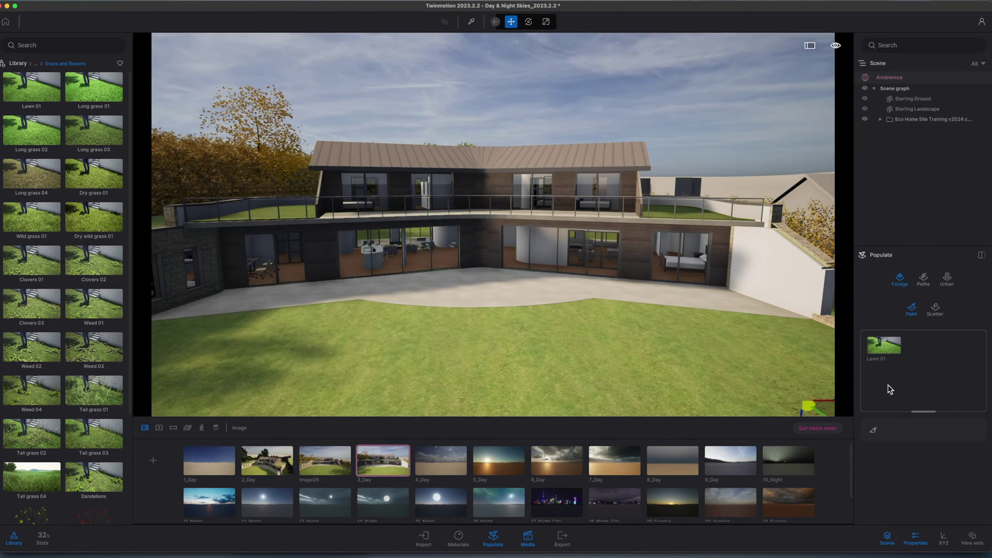
left_click_drag(93, 261, 917, 365)
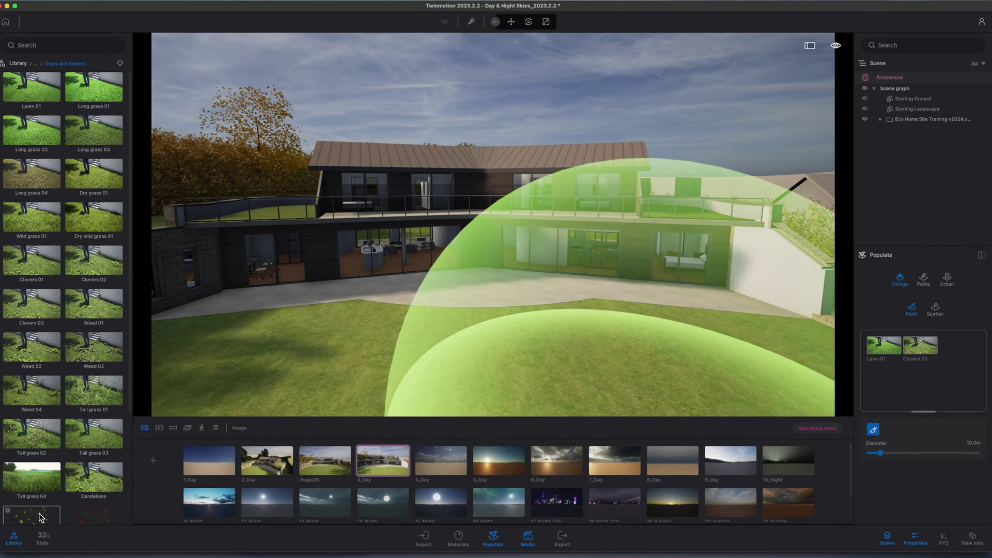
mouse_move(41, 517)
left_mouse_down()
mouse_move(886, 355)
mouse_move(888, 380)
left_mouse_up()
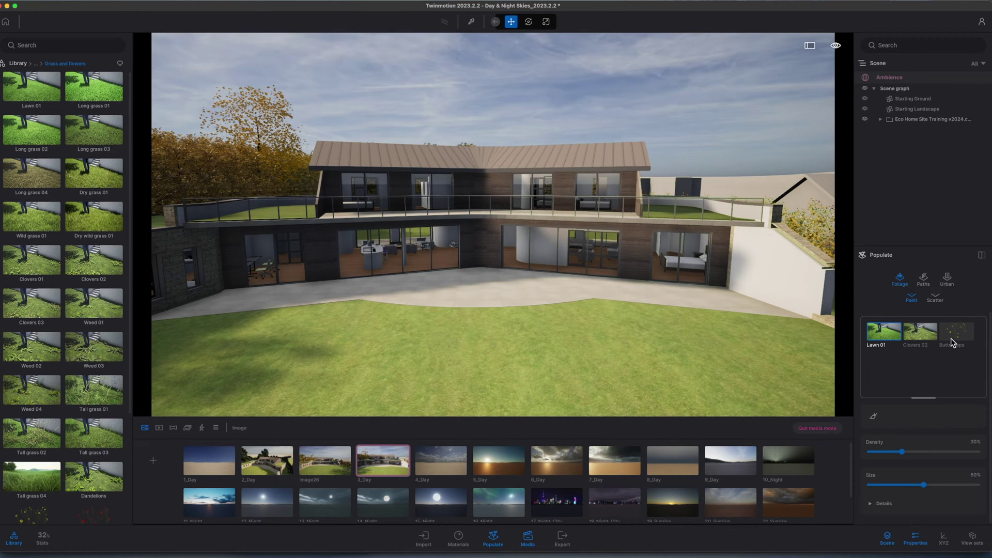
left_click(951, 337, "shift")
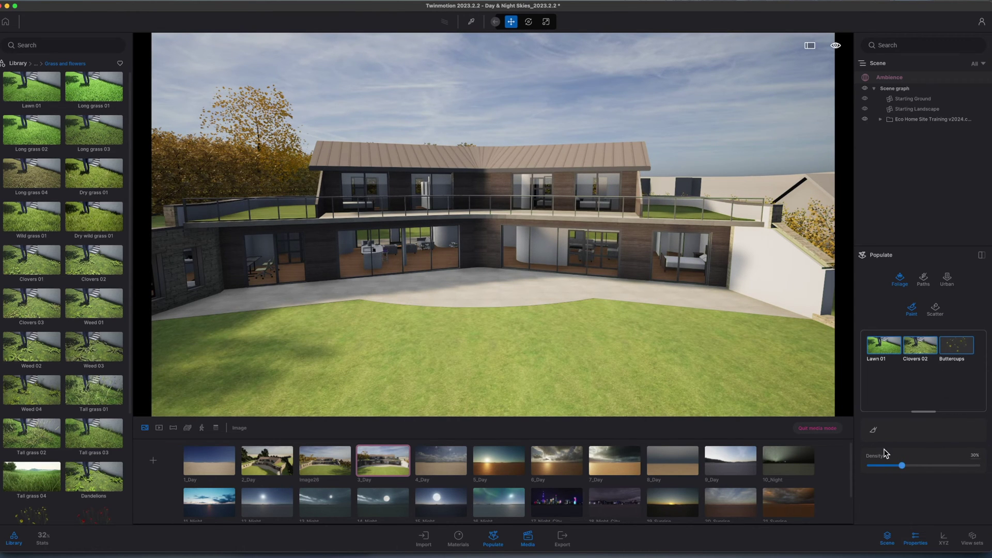
Step: Paint the lawn, clover and buttercup mix across the garden with a 4.0m brush
left_click(873, 429)
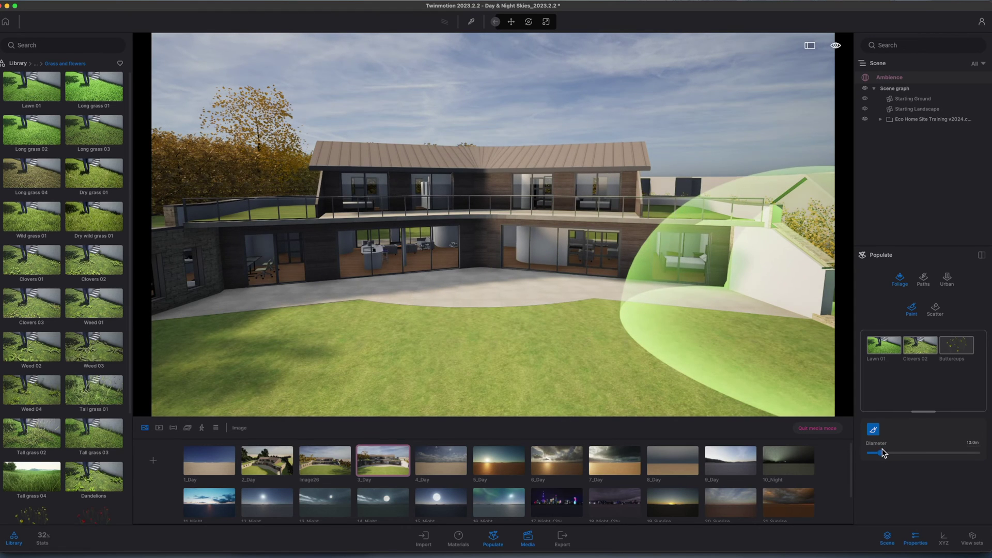
left_click_drag(884, 453, 874, 454)
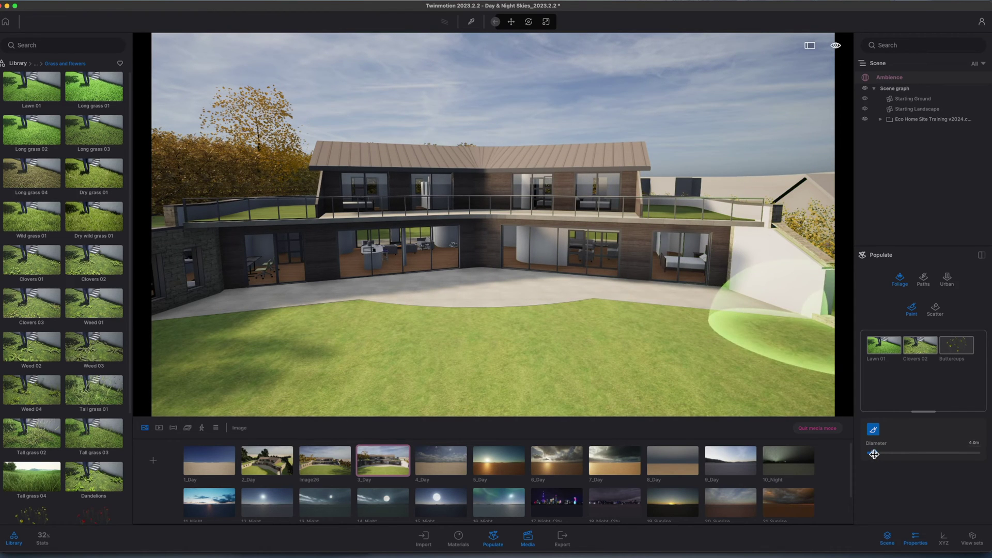
mouse_move(628, 344)
left_mouse_down()
mouse_move(668, 367)
mouse_move(700, 355)
mouse_move(667, 349)
mouse_move(728, 336)
mouse_move(631, 383)
mouse_move(383, 381)
mouse_move(169, 395)
mouse_move(521, 423)
left_mouse_up()
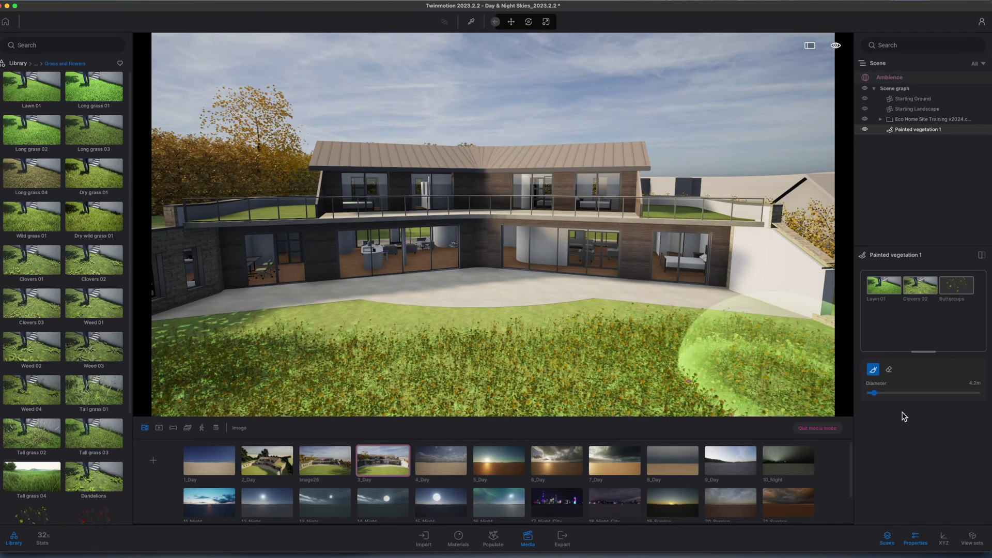
key("Escape")
Step: Erase a clear strip through the middle of the meadow and exit paint mode
left_click(889, 369)
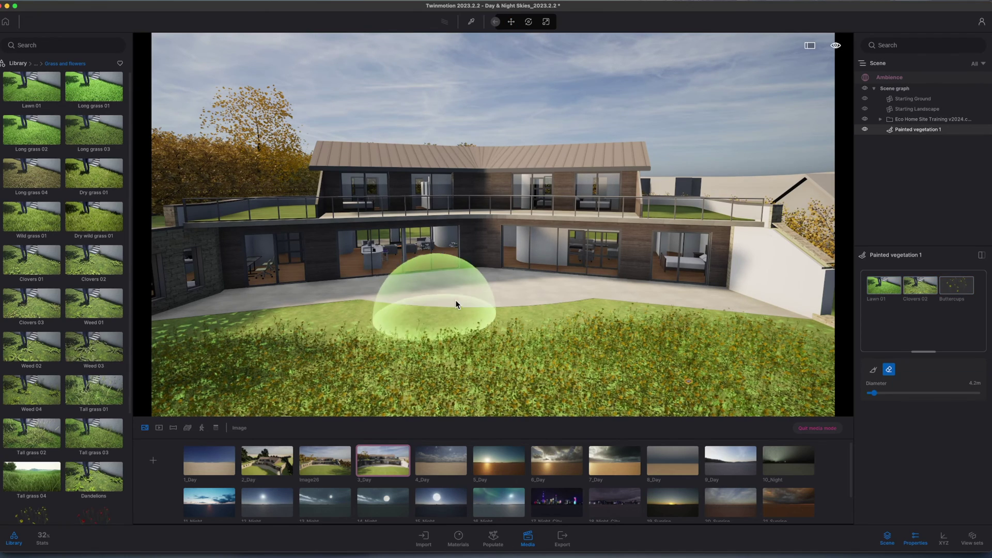
mouse_move(455, 299)
left_mouse_down()
mouse_move(473, 292)
mouse_move(460, 464)
left_mouse_up()
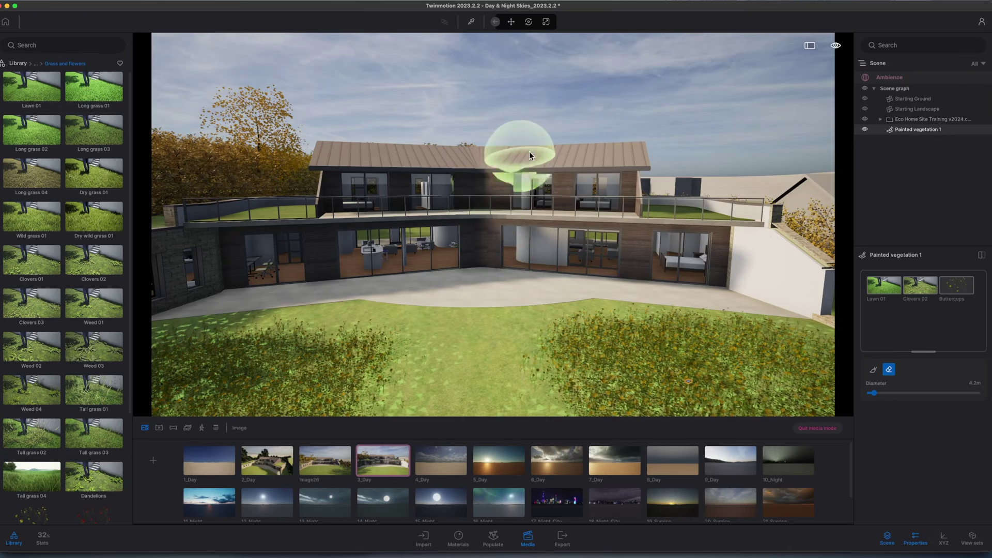
scroll(598, 262, "up", 3)
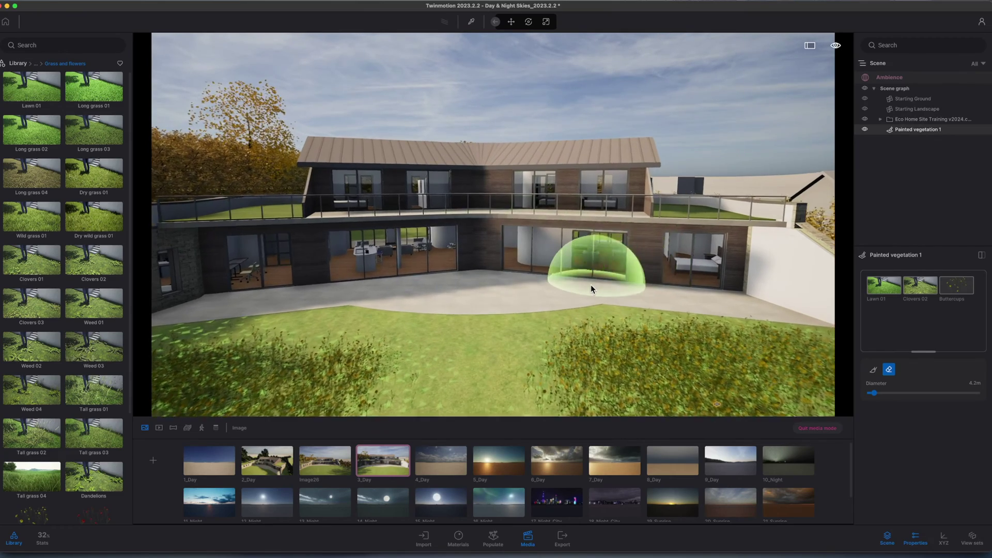
scroll(590, 284, "up", 5)
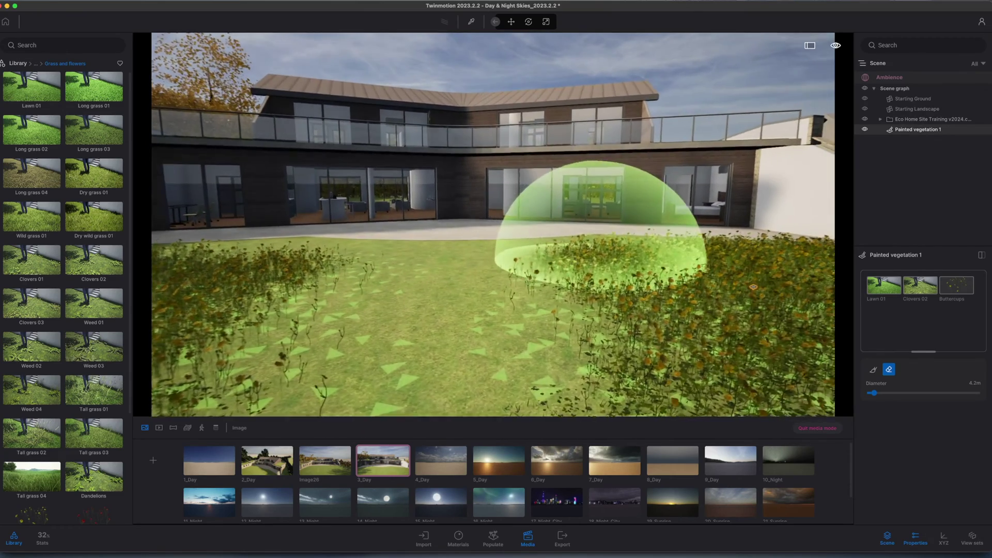
key("Escape")
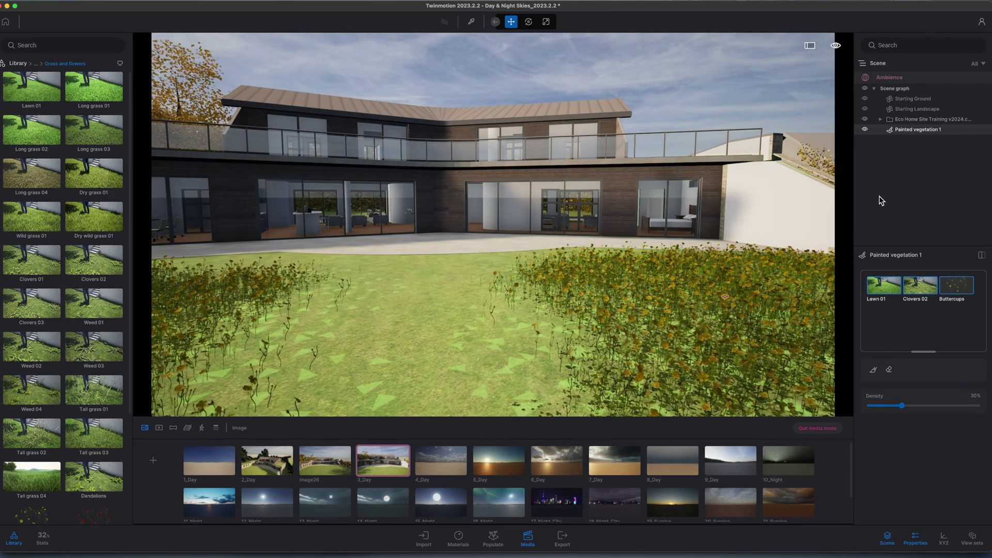
left_click(951, 287)
Step: Lower the Buttercups density and add Poppies to Painted vegetation 1
left_click(877, 406)
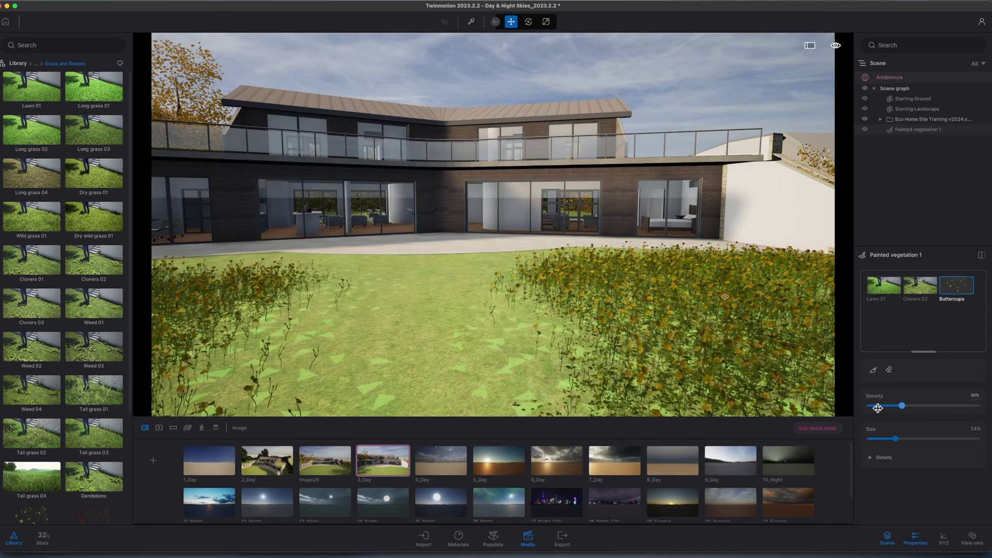
left_click(892, 283)
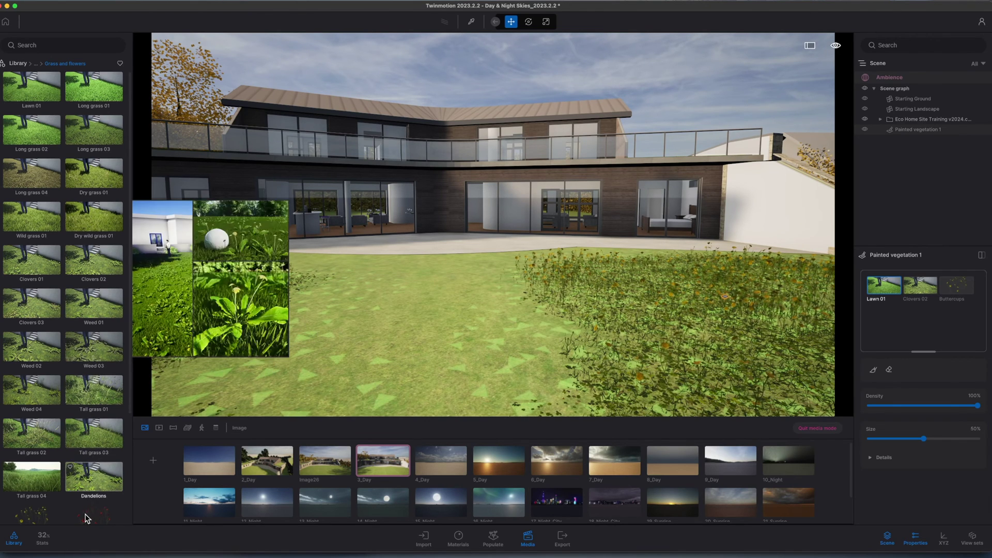
left_click_drag(861, 300, 886, 320)
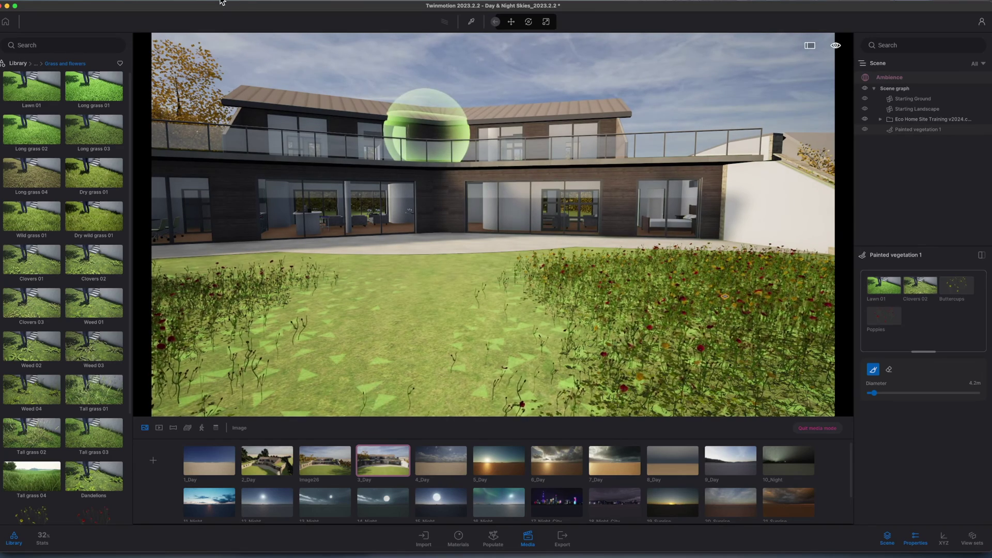
left_click(18, 63)
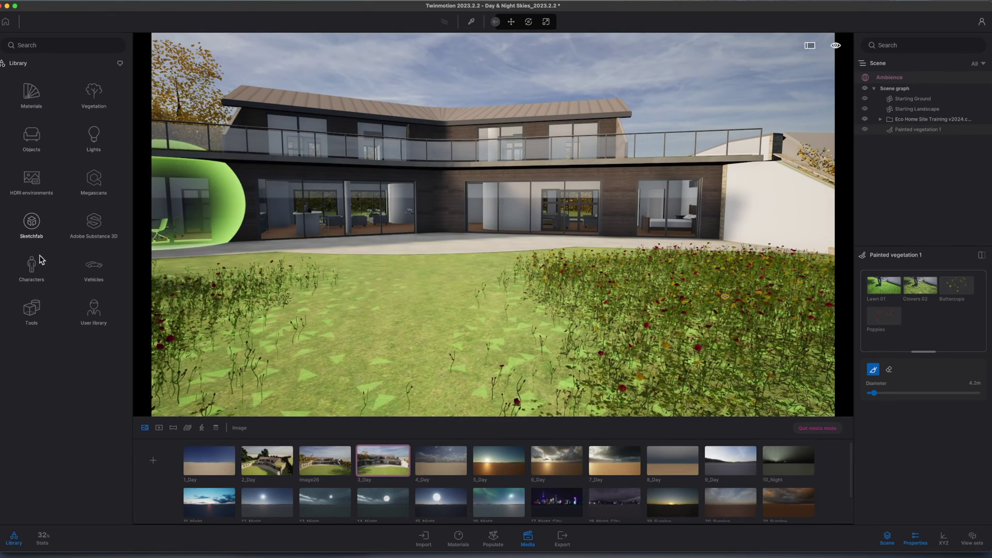
Step: Place the animated people Michael and Adil on the patio in front of the house
left_click(31, 270)
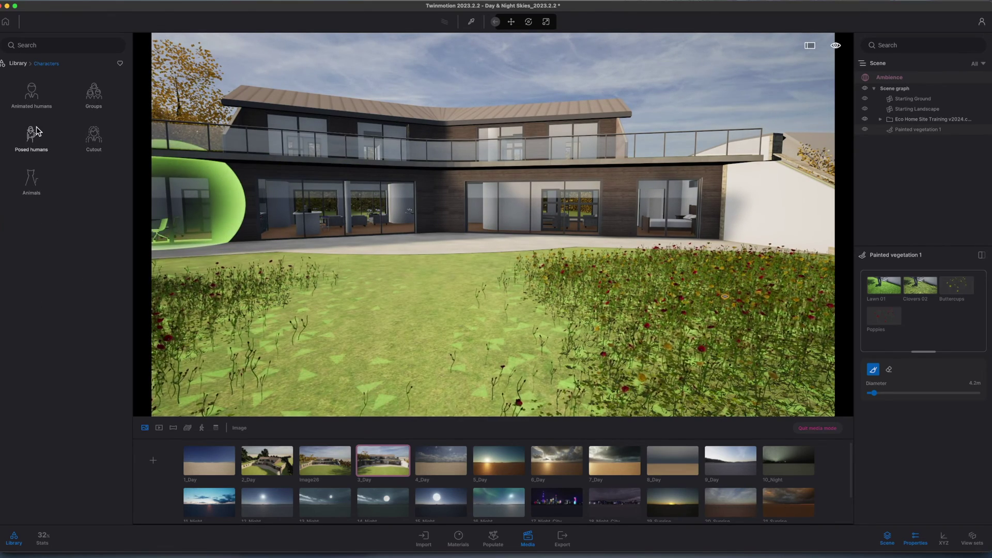
right_click_drag(498, 253, 202, 87)
key("Escape")
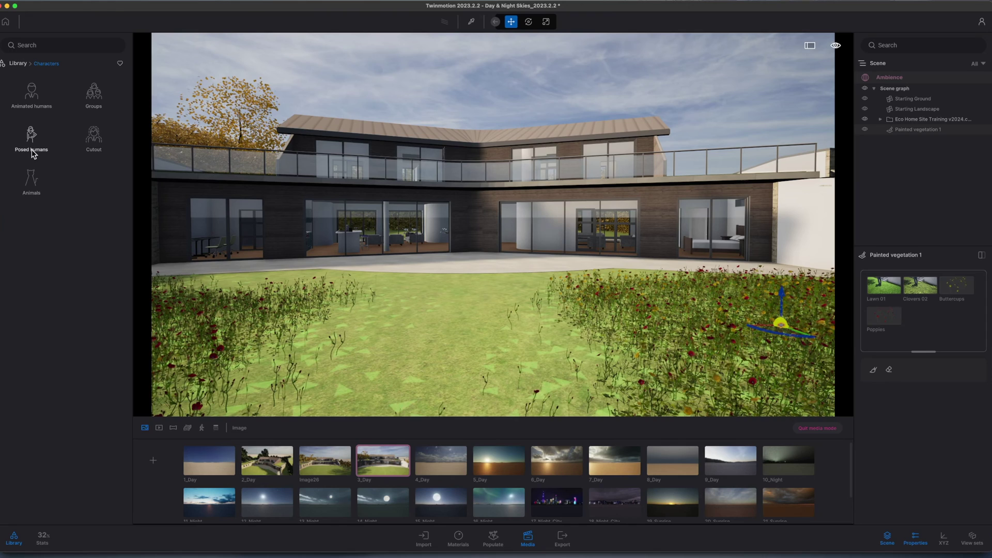
left_click(29, 101)
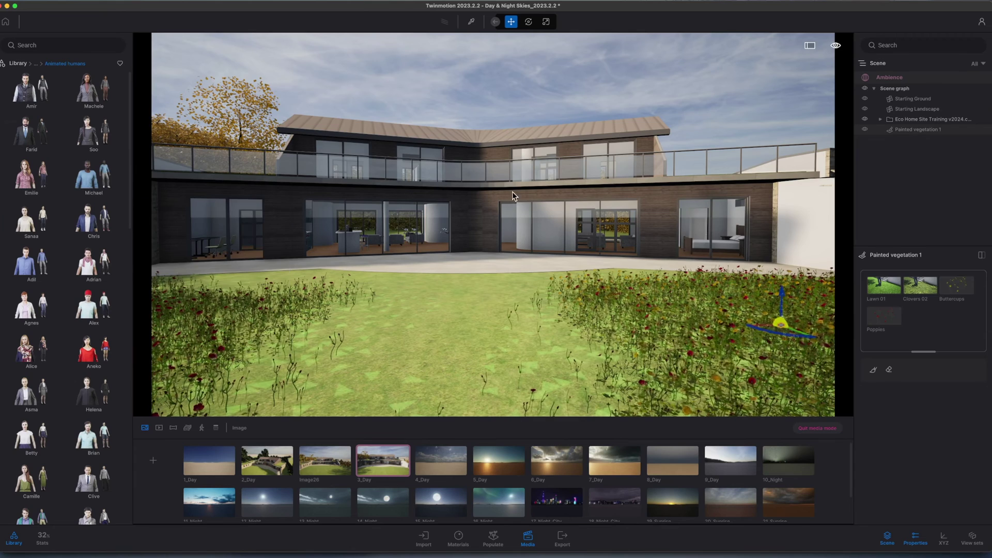
left_click_drag(513, 191, 504, 165)
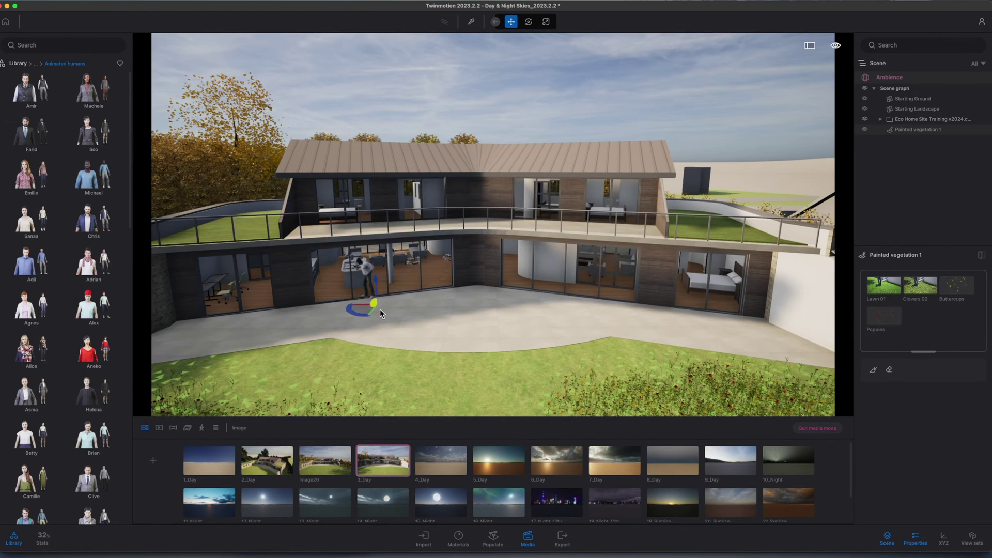
mouse_move(392, 333)
left_mouse_down()
mouse_move(472, 327)
mouse_move(462, 319)
mouse_move(412, 342)
mouse_move(377, 333)
left_mouse_up()
Step: Add Aneko to the patio, turn her toward the group and set her pose to Speaking
mouse_move(89, 364)
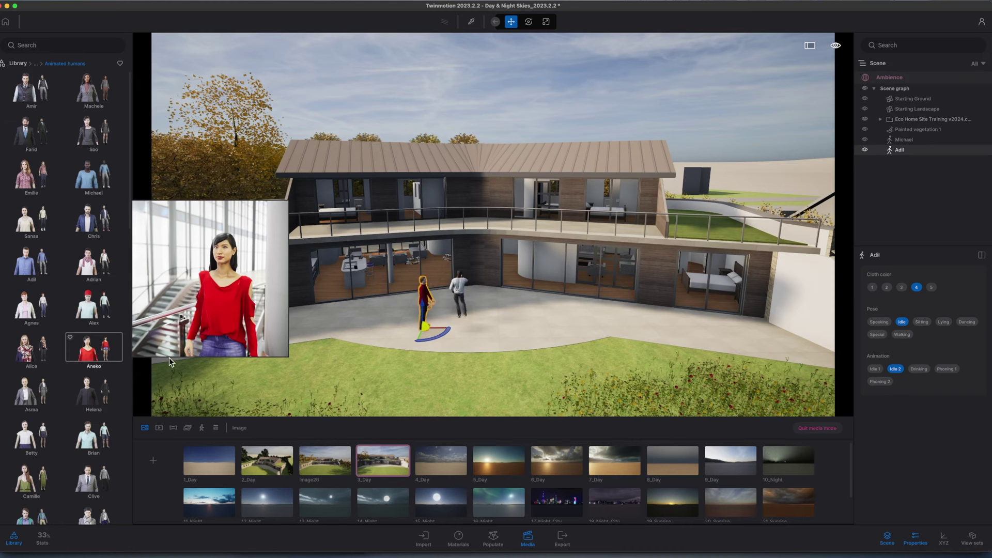
left_click_drag(169, 358, 474, 355)
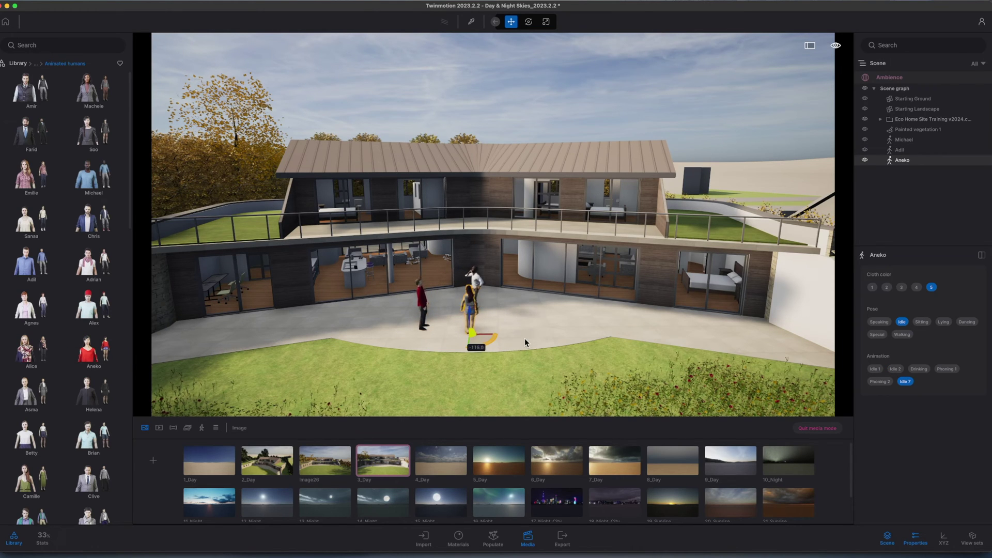
left_click_drag(525, 342, 509, 351)
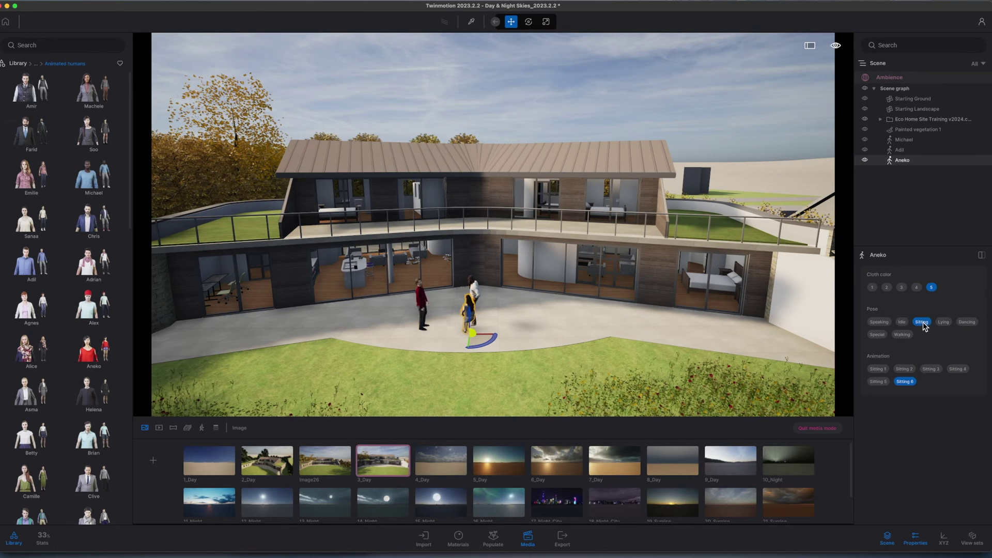
left_click(944, 322)
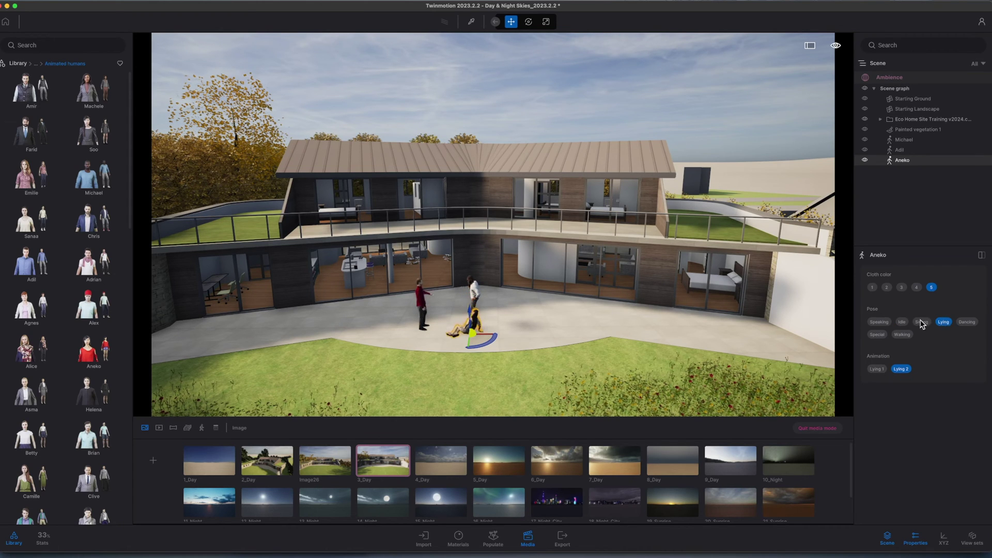
left_click(880, 323)
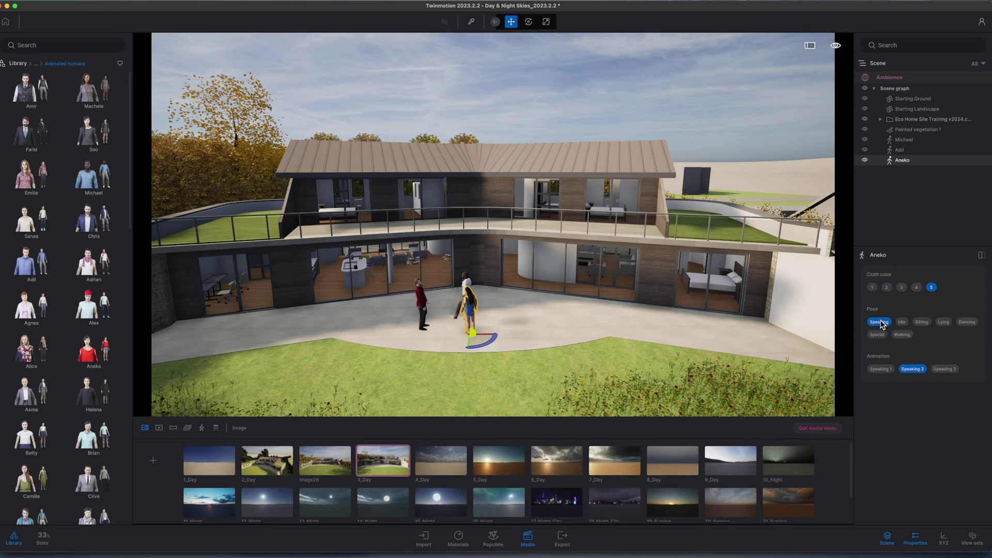
left_click(19, 64)
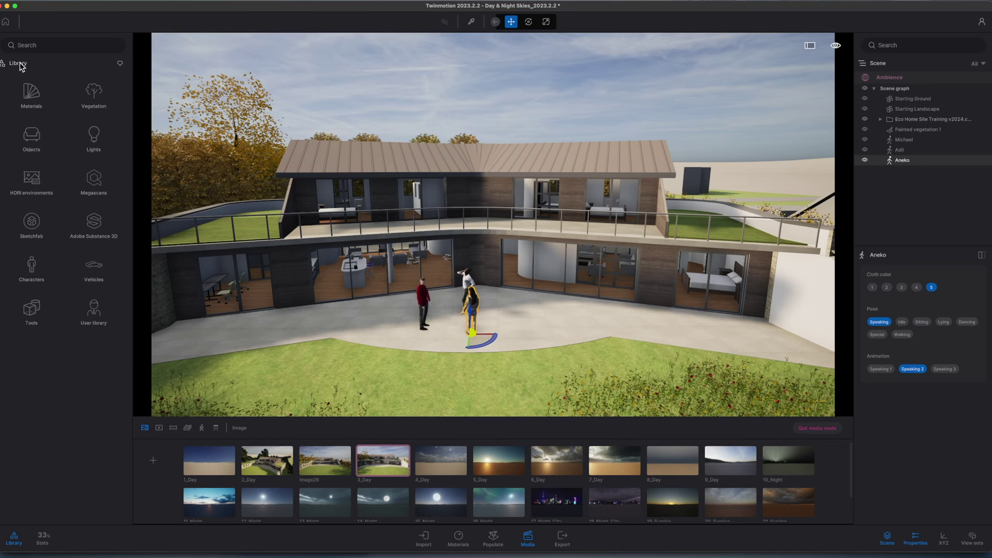
Step: Place the casual posed figure Mathis on the patio, rotated to face the group
left_click(32, 274)
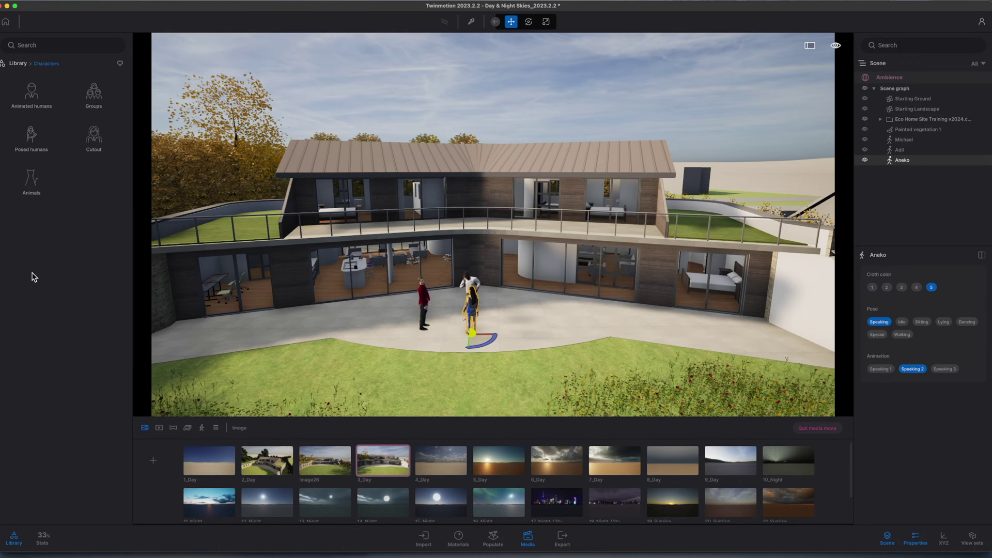
left_click(33, 137)
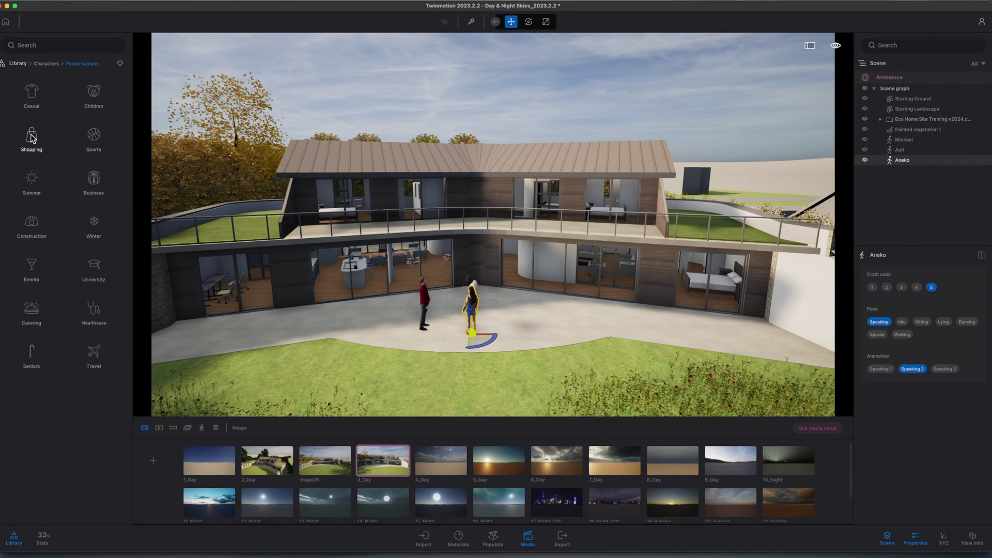
left_click(32, 94)
left_click_drag(31, 93, 528, 327)
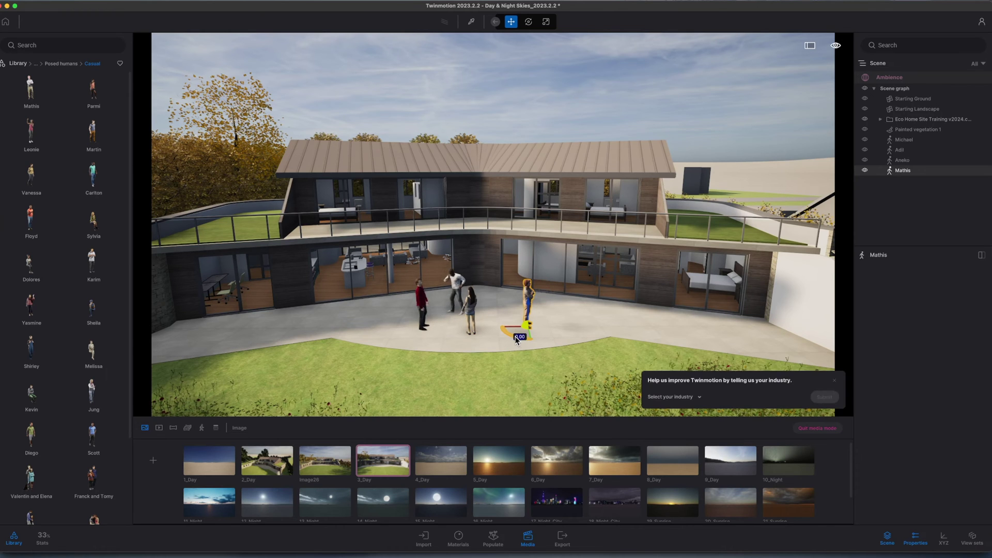
left_click_drag(516, 337, 493, 331)
key("f")
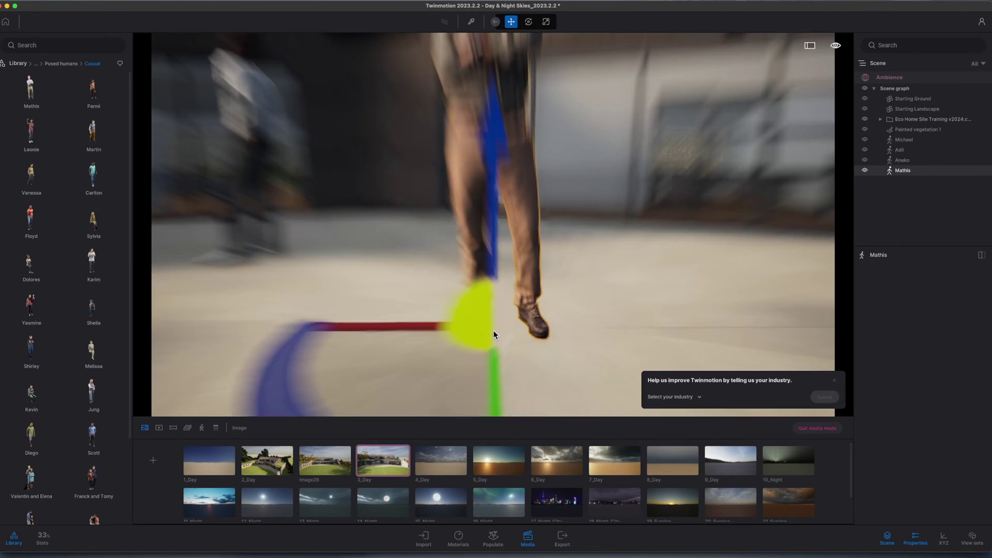
key("s")
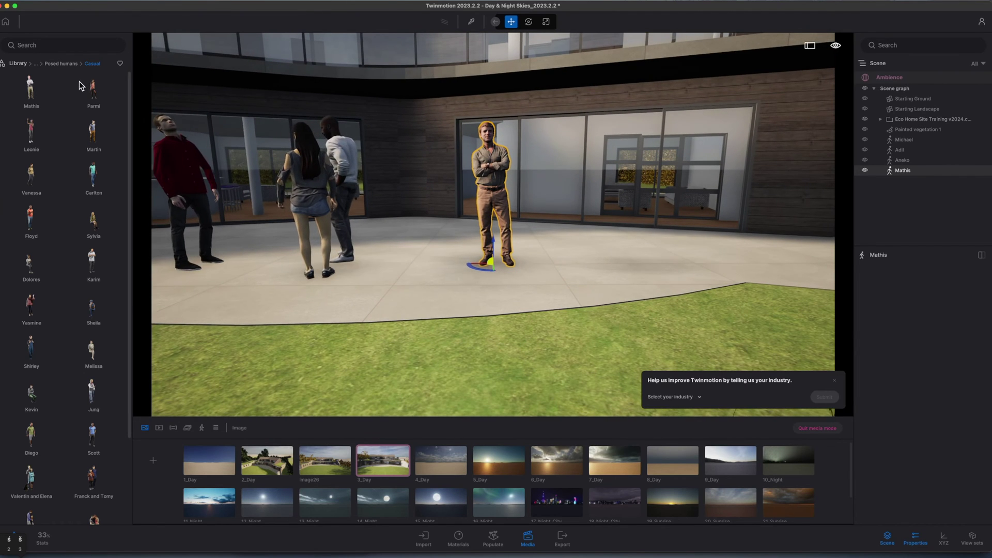
Step: Add the posed figure Martin beside the others on the patio
left_click_drag(526, 212, 592, 267)
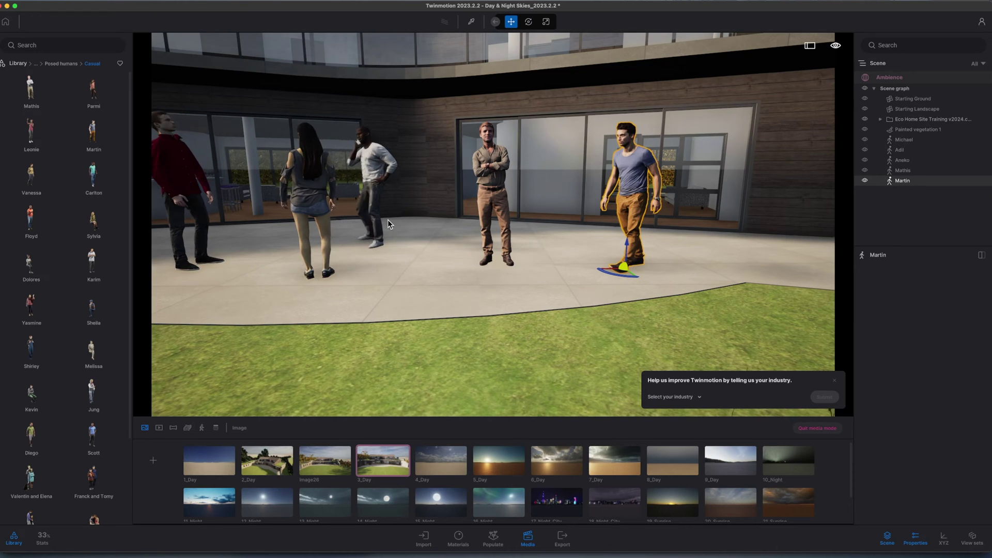
key("s")
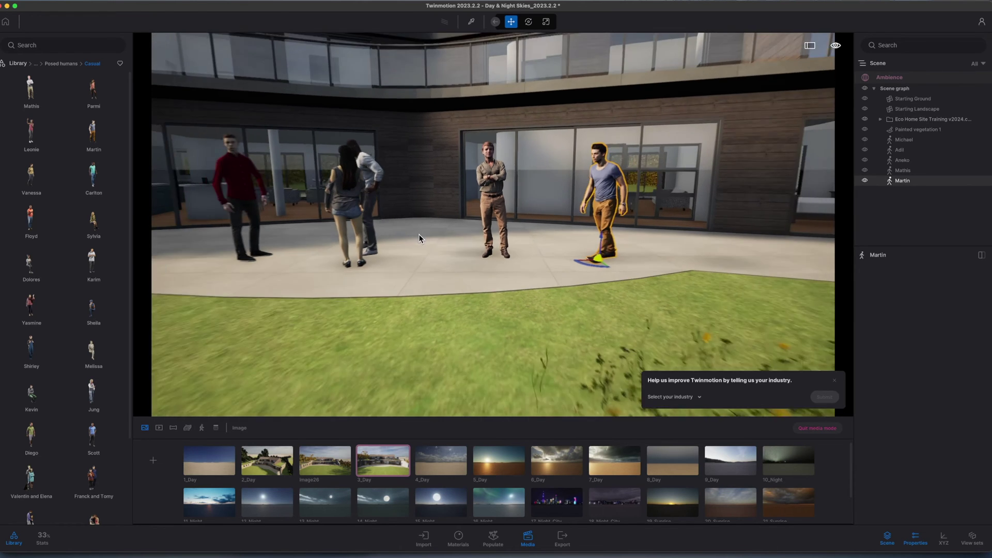
key("a")
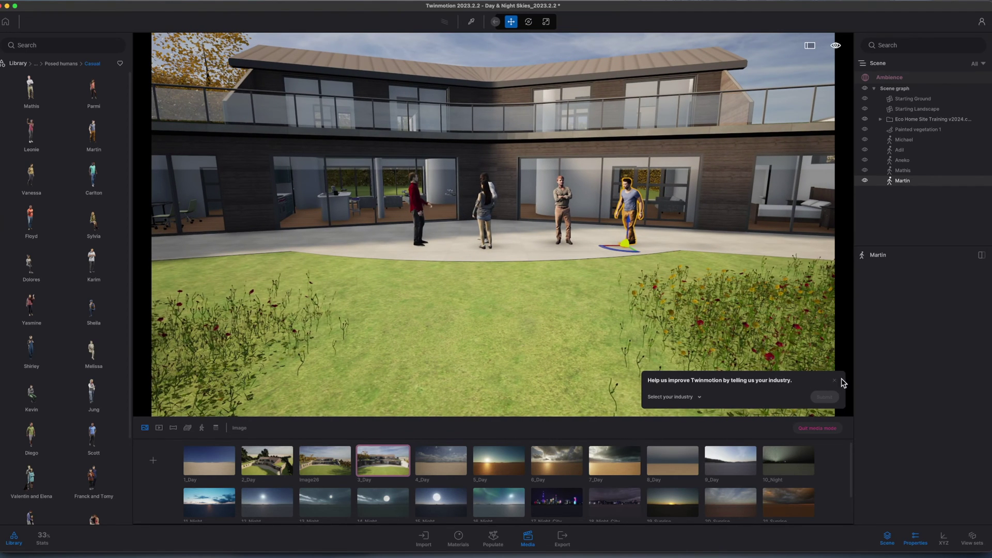
Step: Close the industry survey popup, show the 3_Day Ambience settings, and frame the house from the lawn
left_click(834, 381)
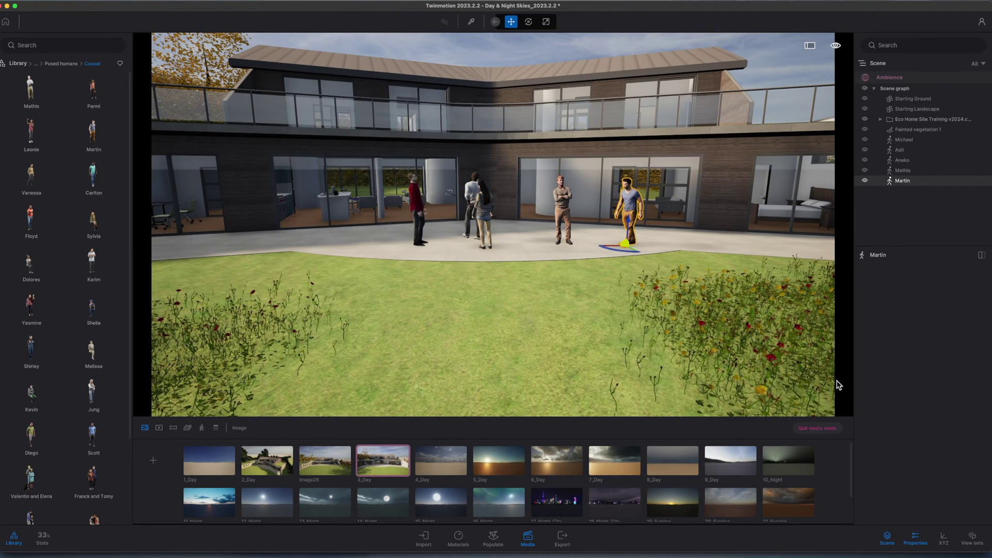
scroll(543, 278, "down", 2)
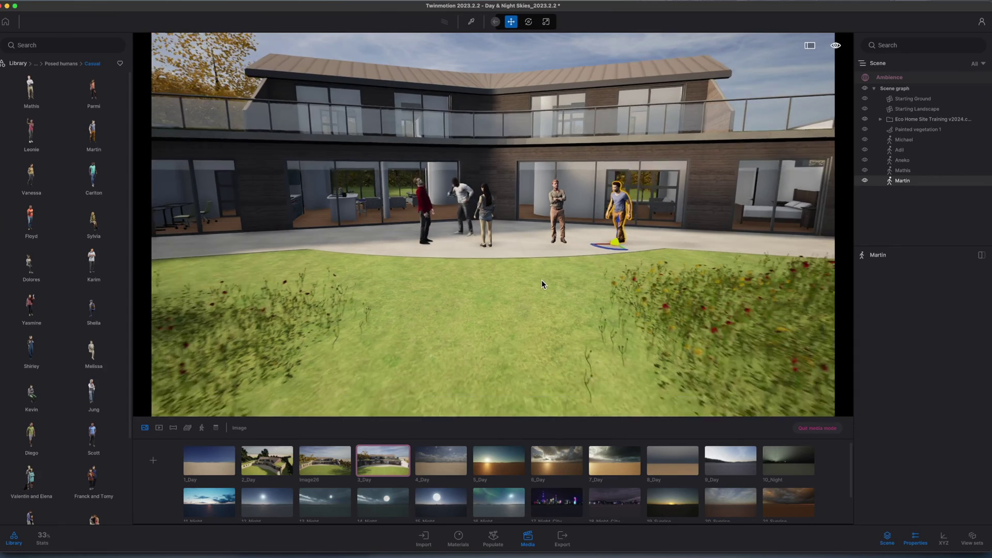
scroll(542, 279, "down", 3)
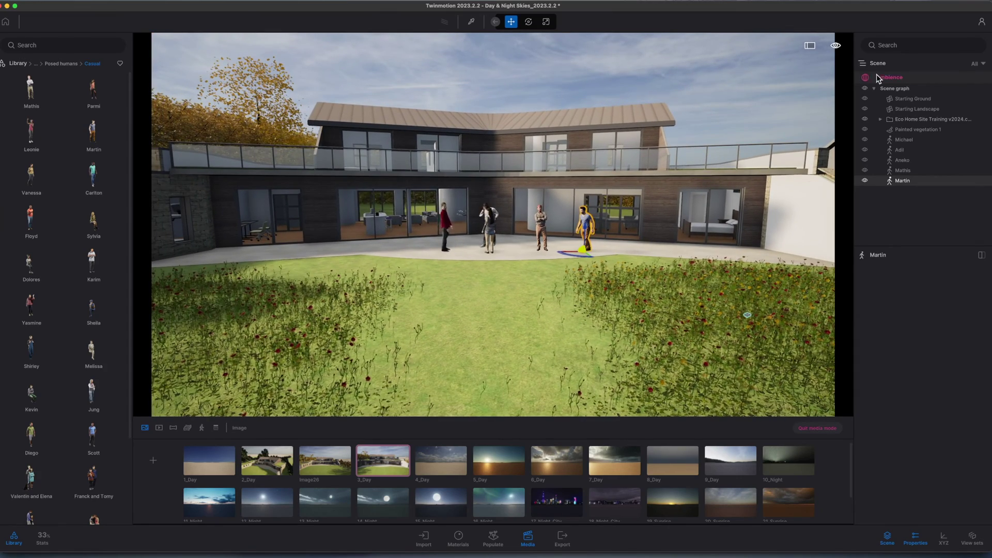
left_click(876, 75)
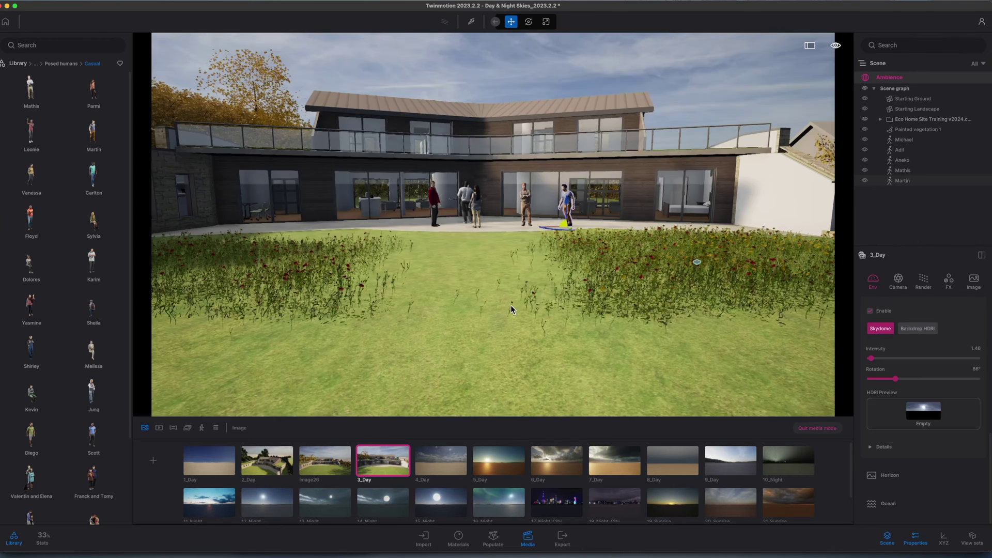
left_click_drag(501, 294, 501, 310)
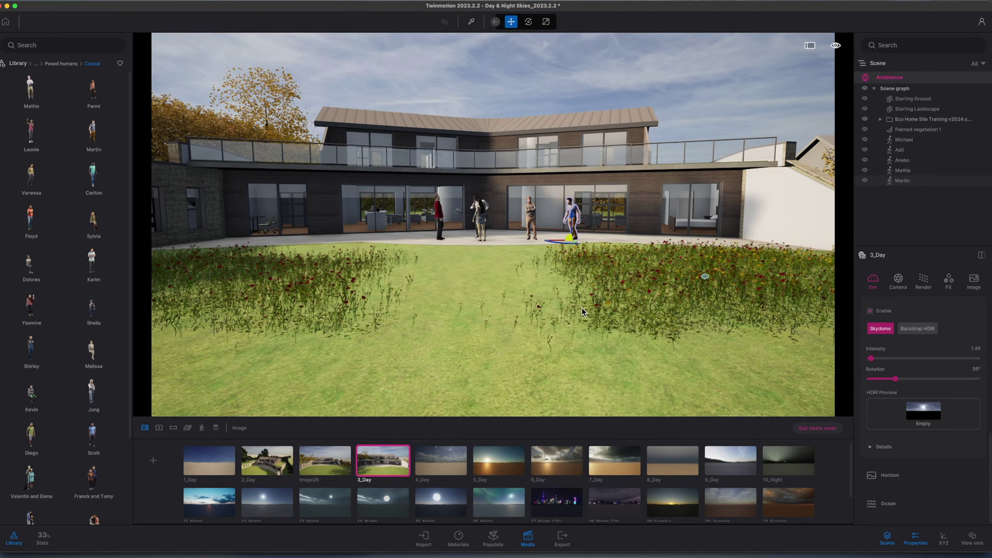
left_click(639, 301)
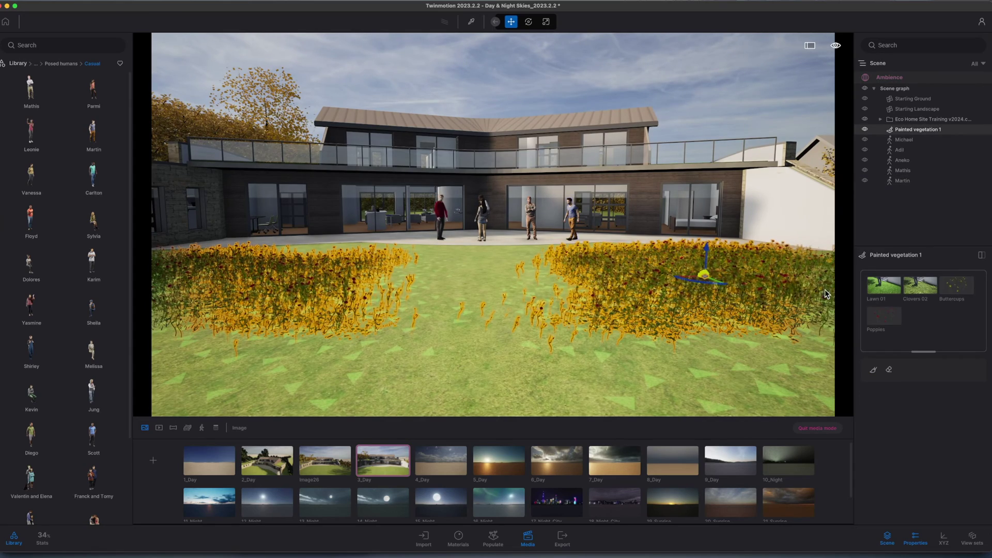
Step: Paint denser grass, flowers and poppies over the right and left flower beds
left_click(871, 371)
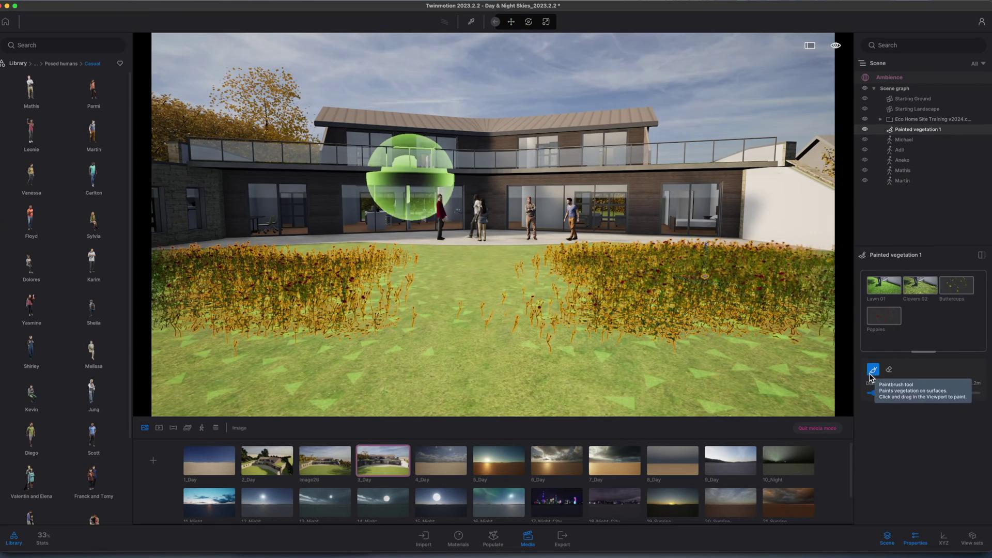
mouse_move(701, 340)
left_mouse_down()
mouse_move(739, 354)
mouse_move(791, 345)
left_mouse_up()
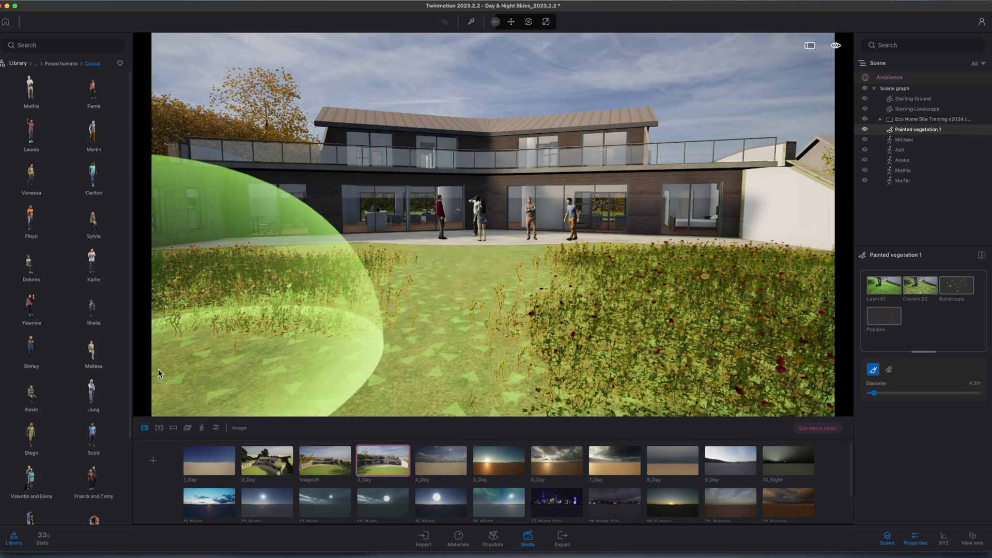
mouse_move(158, 369)
left_mouse_down()
mouse_move(161, 310)
mouse_move(160, 339)
mouse_move(185, 337)
left_mouse_up()
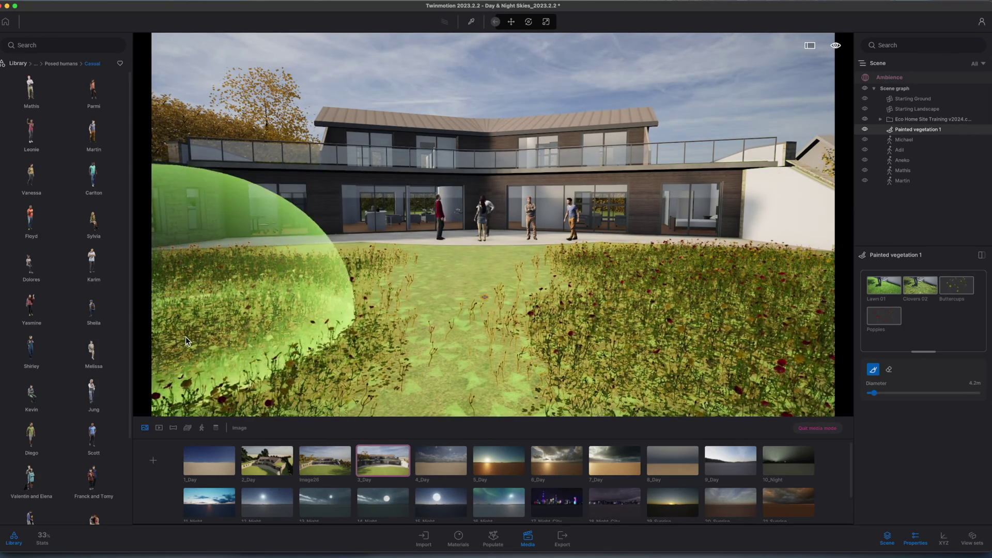
key("Escape")
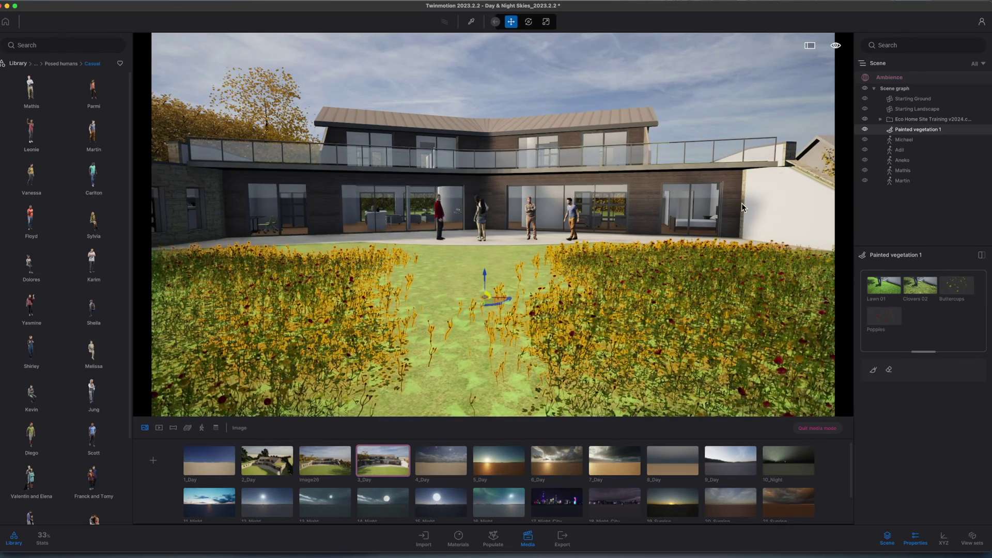
Step: Erase the flowers from the central lawn path in the foreground
left_click(889, 369)
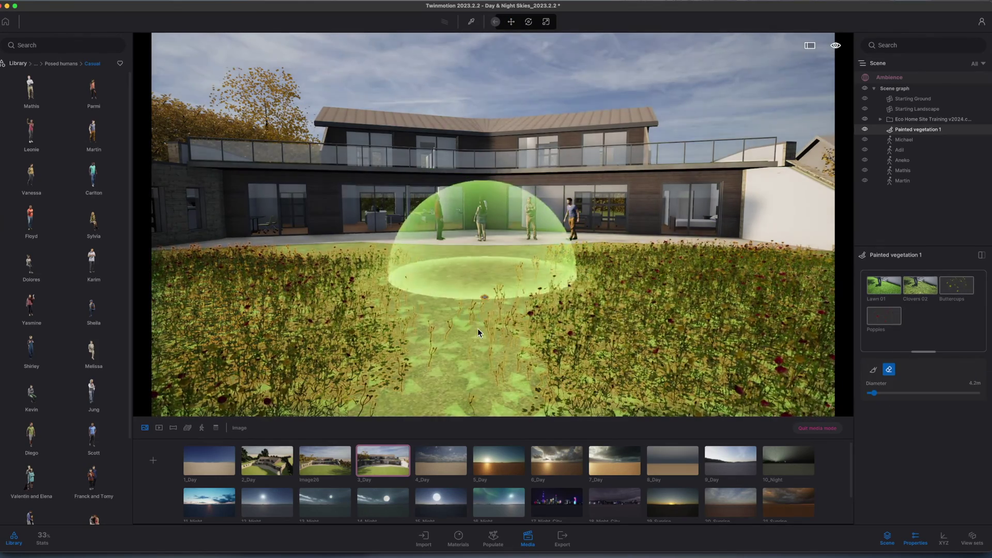
mouse_move(478, 328)
left_mouse_down()
mouse_move(474, 391)
mouse_move(484, 266)
left_mouse_up()
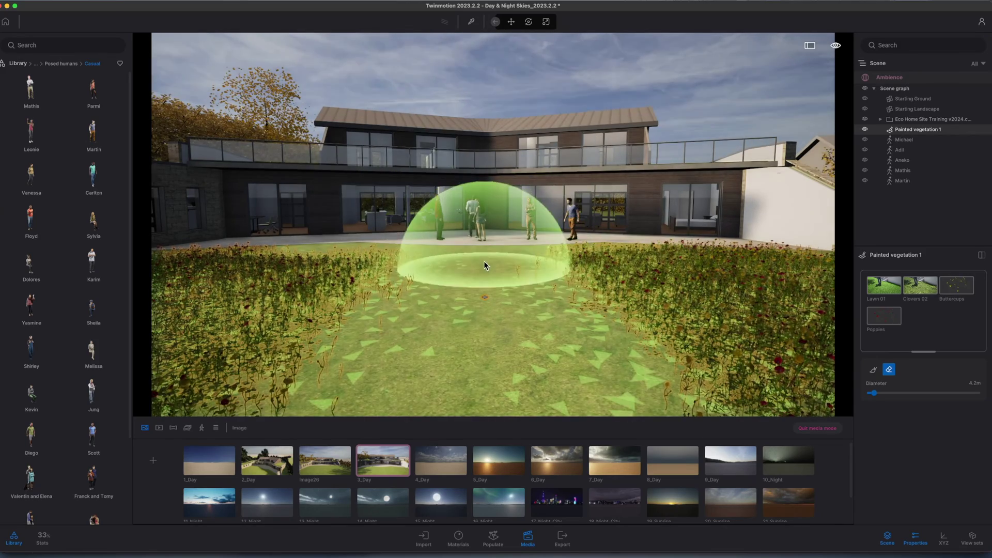
key("Escape")
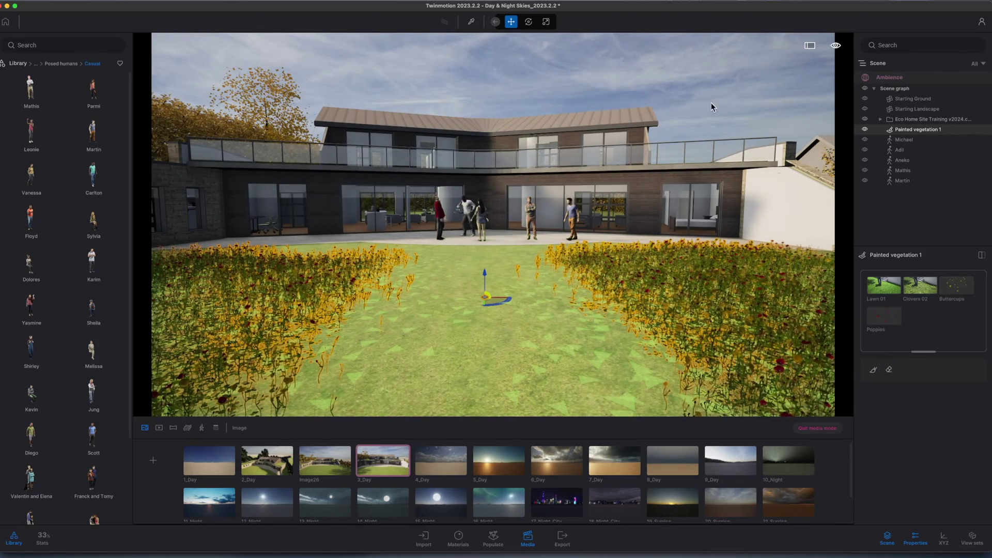
left_click(883, 79)
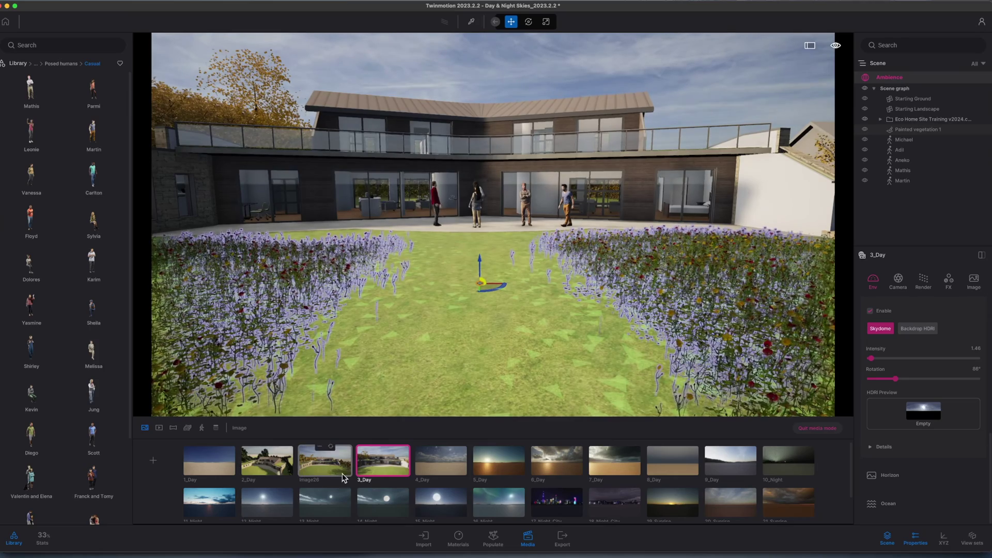
Step: Reframe the camera on the house and lawn and update the 3_Day image to this view
mouse_move(423, 367)
left_mouse_down()
mouse_move(424, 343)
mouse_move(423, 367)
left_mouse_up()
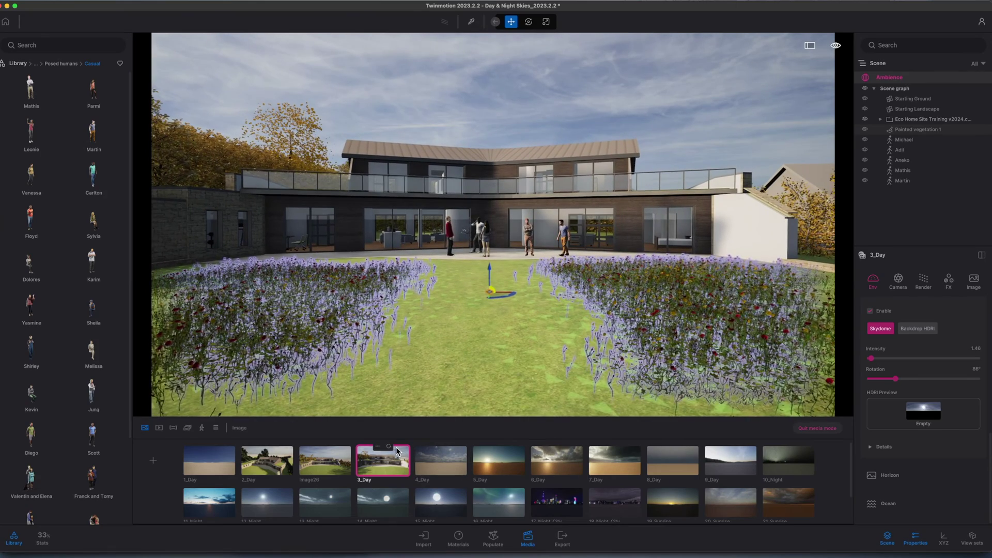
left_click(390, 448)
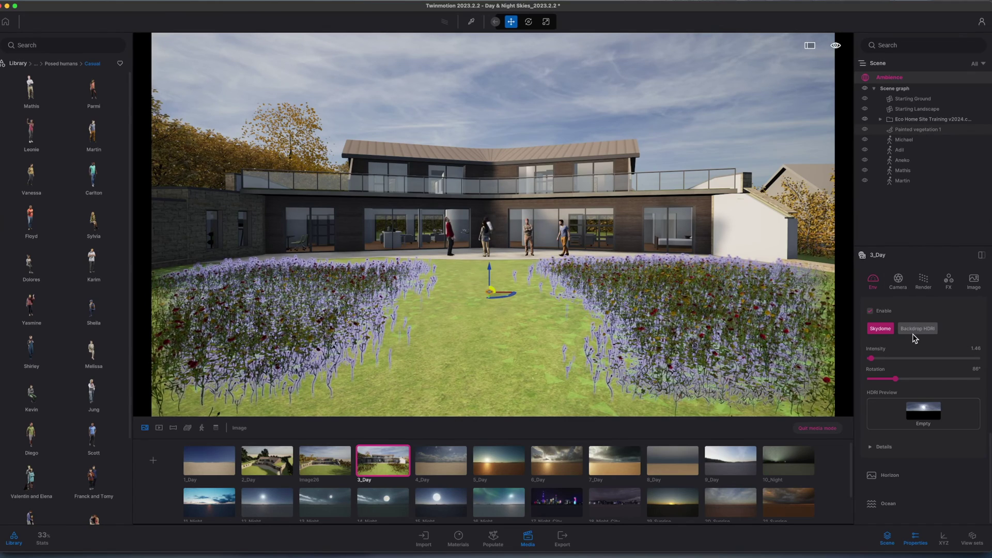
Step: Preview cloudier weather and winter snow, then set sunnier weather with green summer grass
scroll(912, 334, "up", 5)
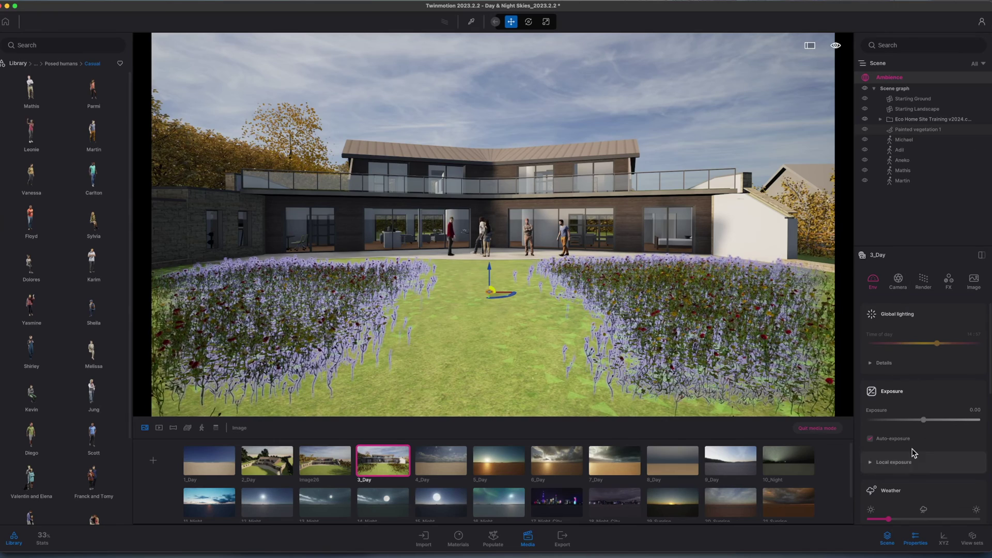
scroll(905, 463, "down", 3)
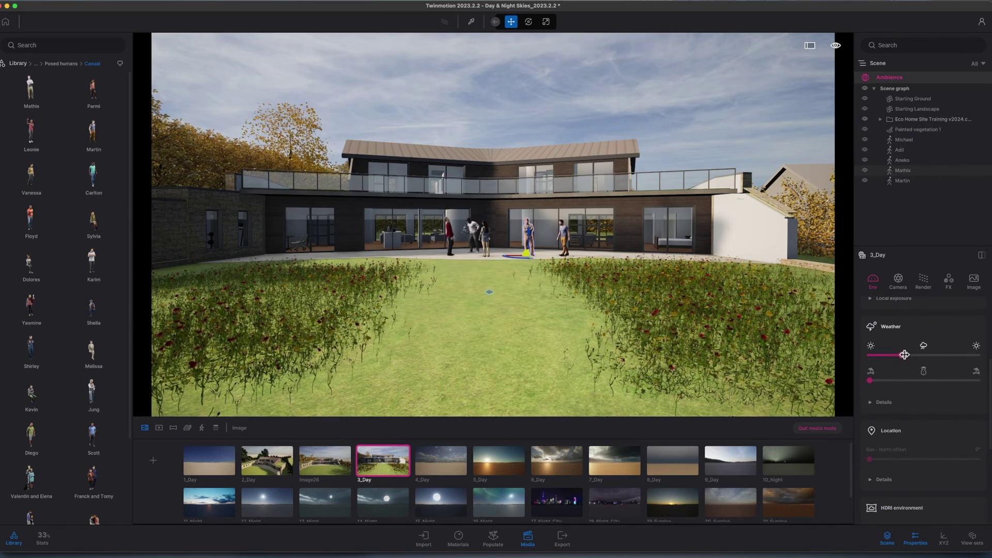
left_click_drag(902, 355, 920, 356)
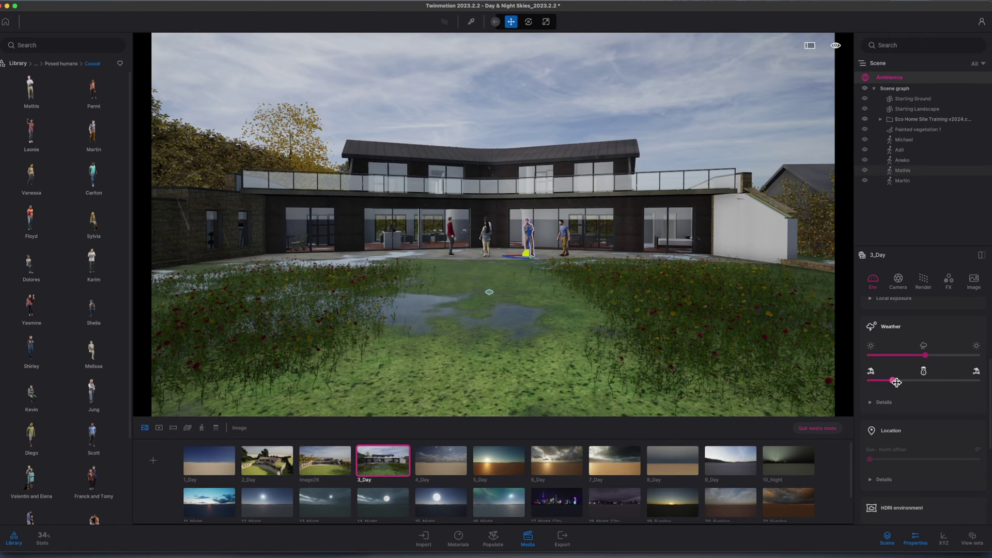
left_click_drag(914, 385, 917, 383)
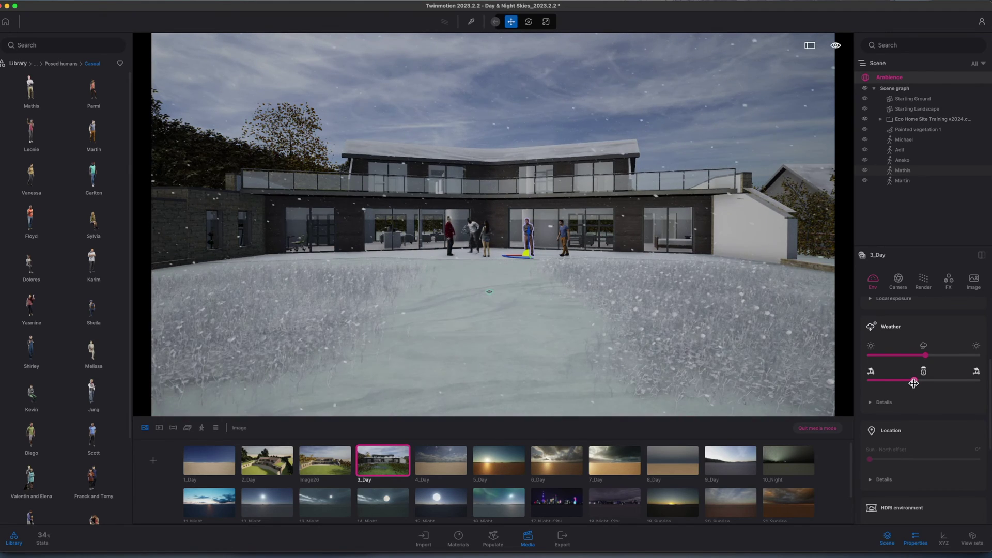
left_click_drag(911, 382, 916, 382)
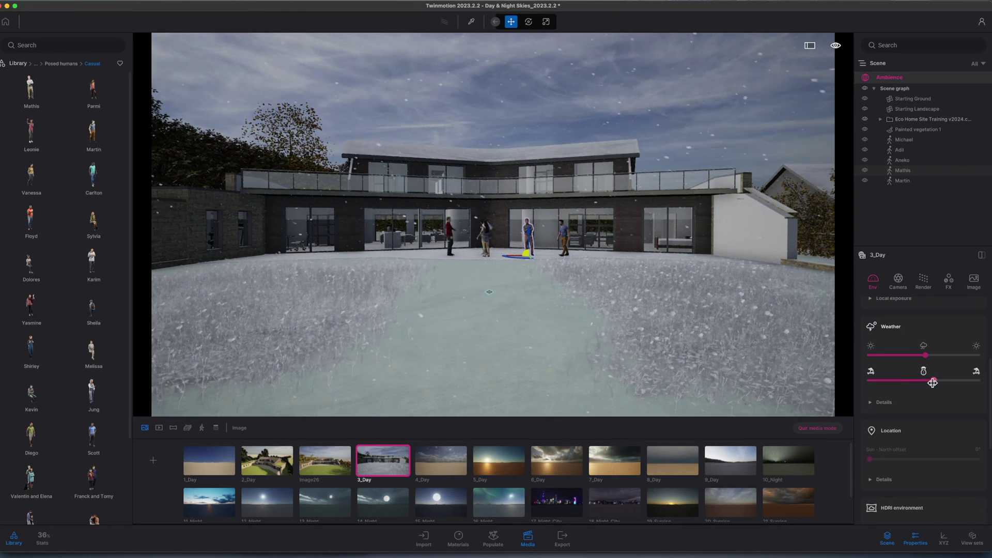
left_click_drag(927, 382, 891, 380)
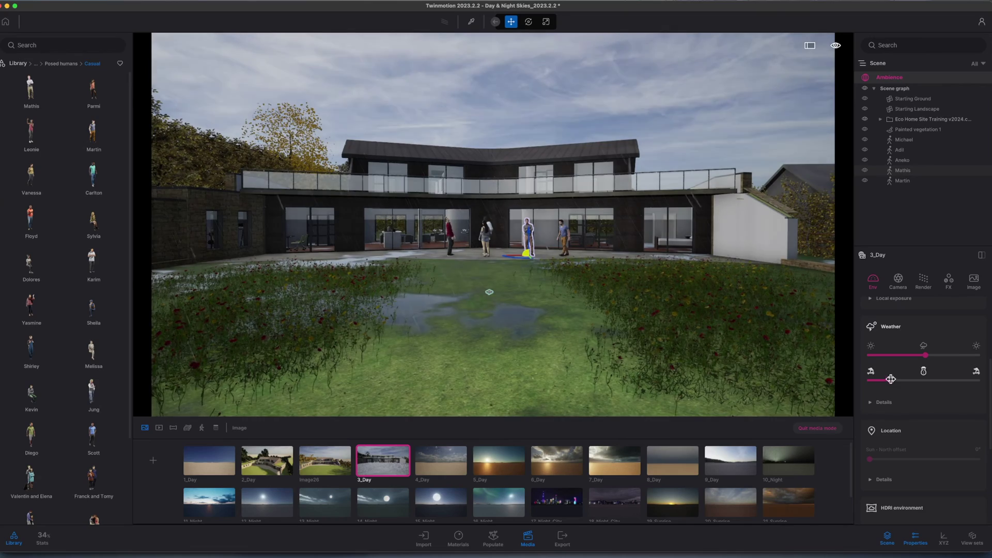
left_click_drag(926, 357, 941, 355)
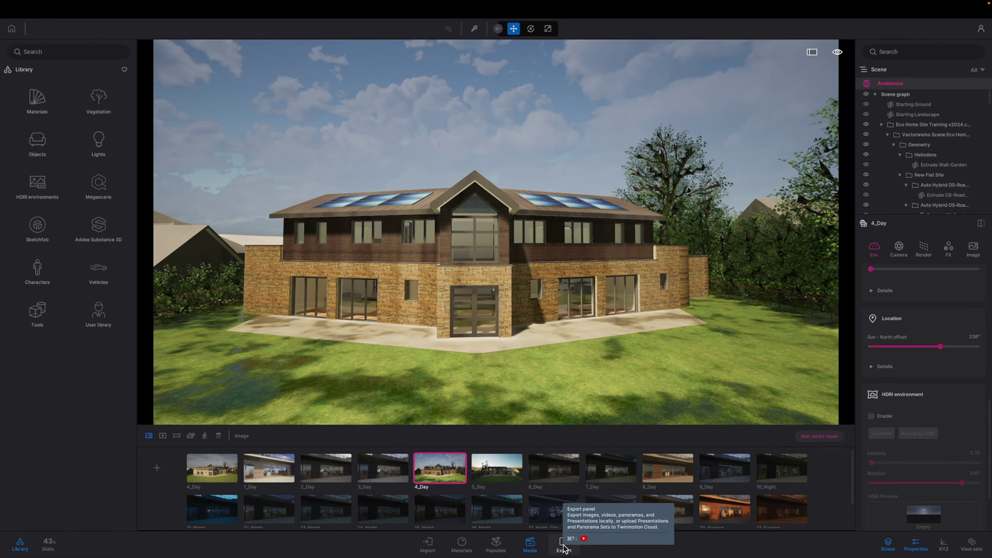
Step: Select the 4_Day, 1_Day, second 4_Day and 5_Day stills for image export
left_click(565, 549)
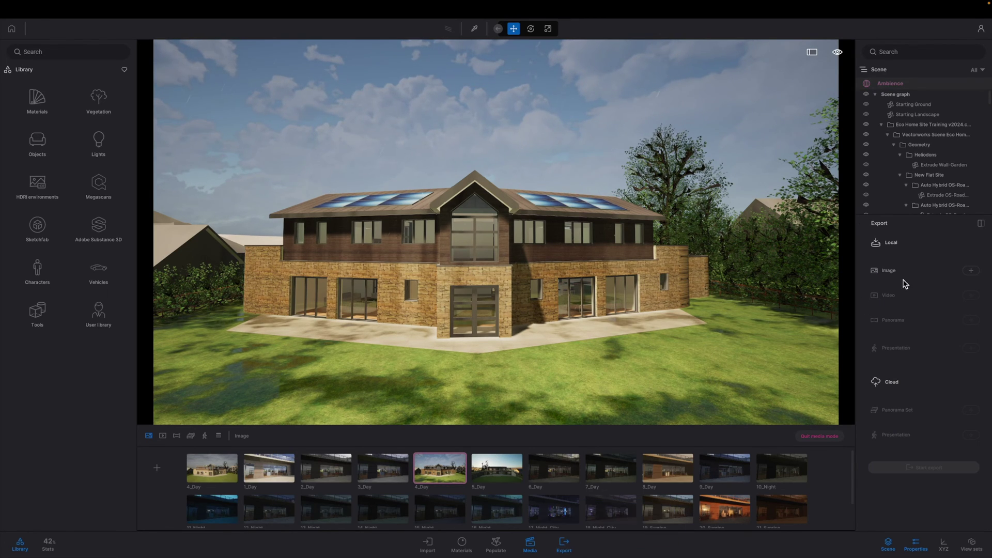
left_click(971, 272)
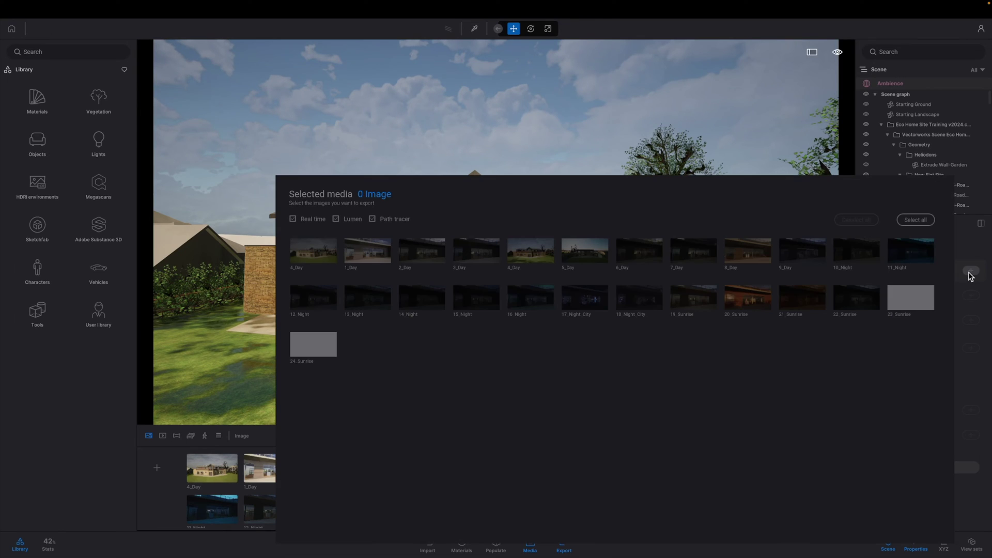
left_click(326, 251)
left_click(363, 260)
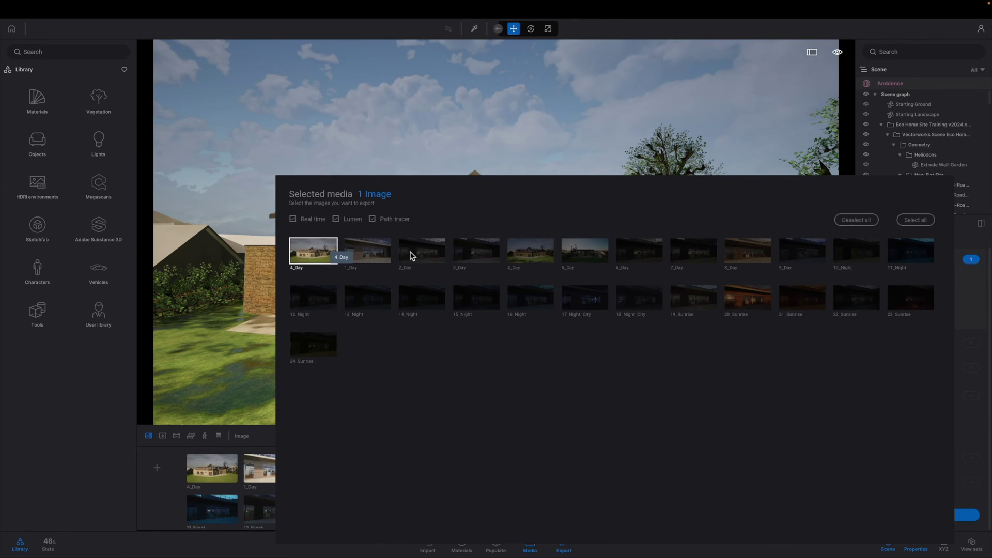
left_click(534, 257)
left_click(575, 257)
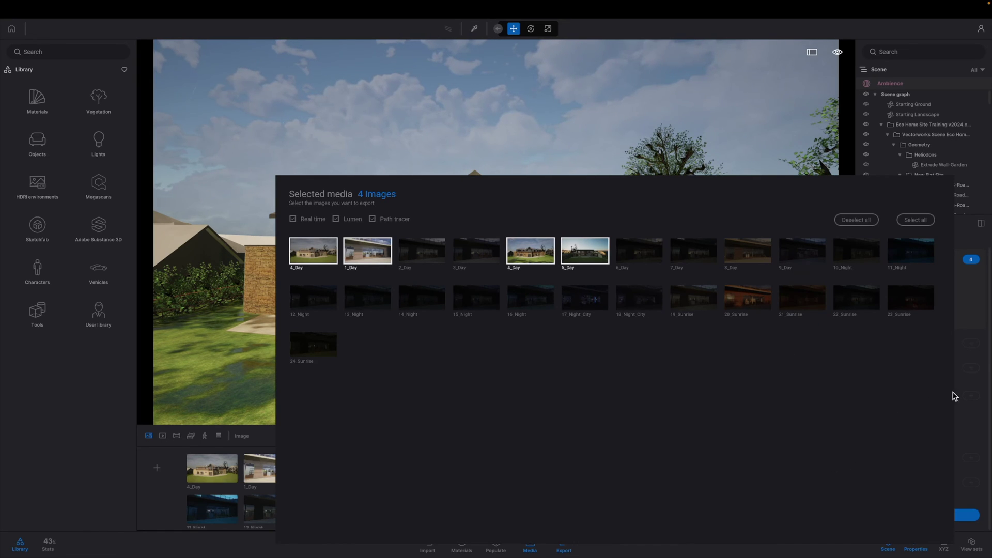
left_click(962, 440)
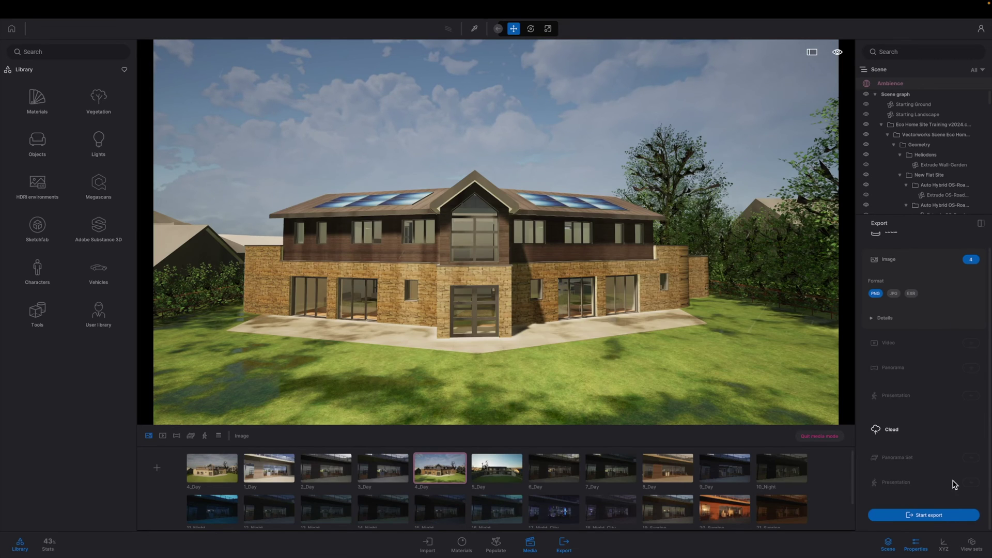
Step: Start the PNG export with the Twinmotion folder as destination
left_click(918, 516)
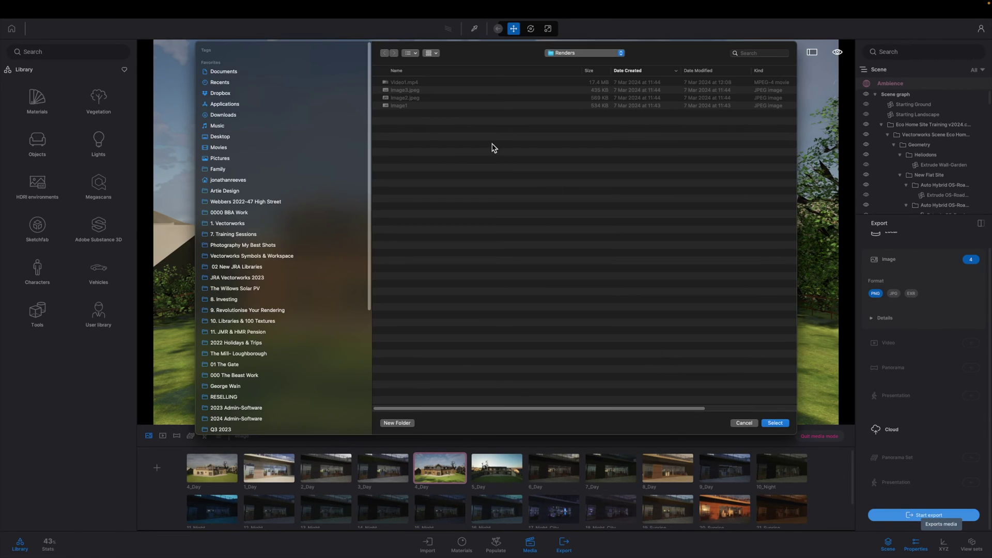
left_click(606, 54)
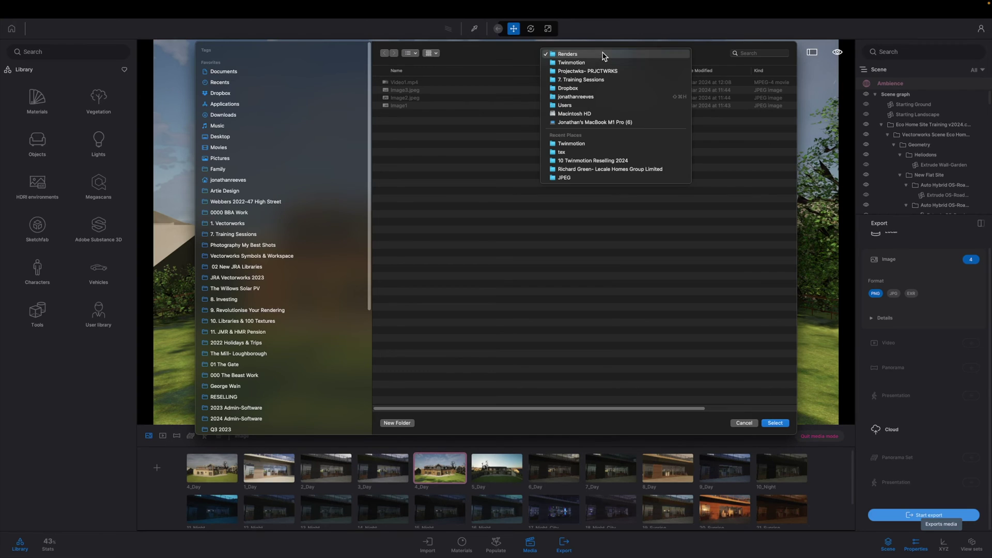
left_click(580, 142)
left_click(773, 423)
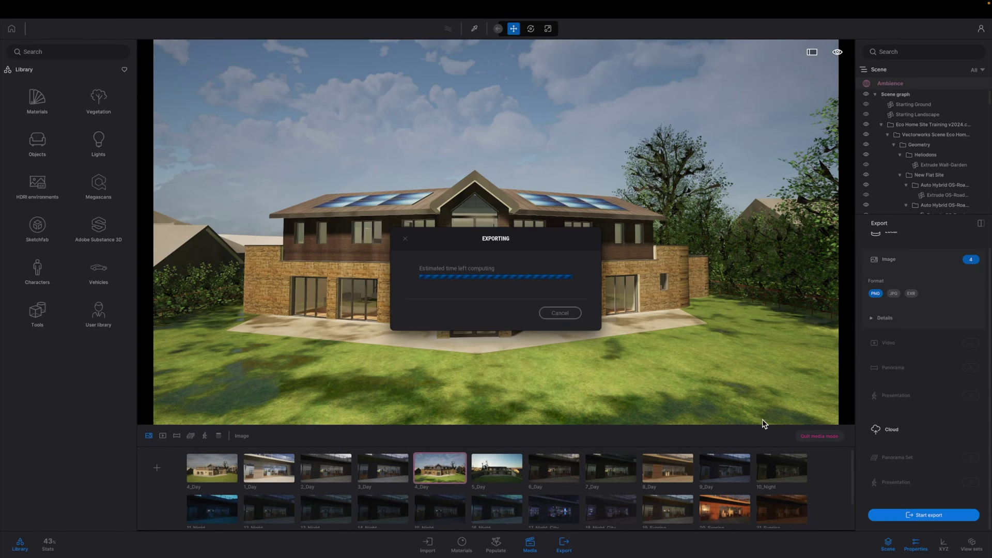